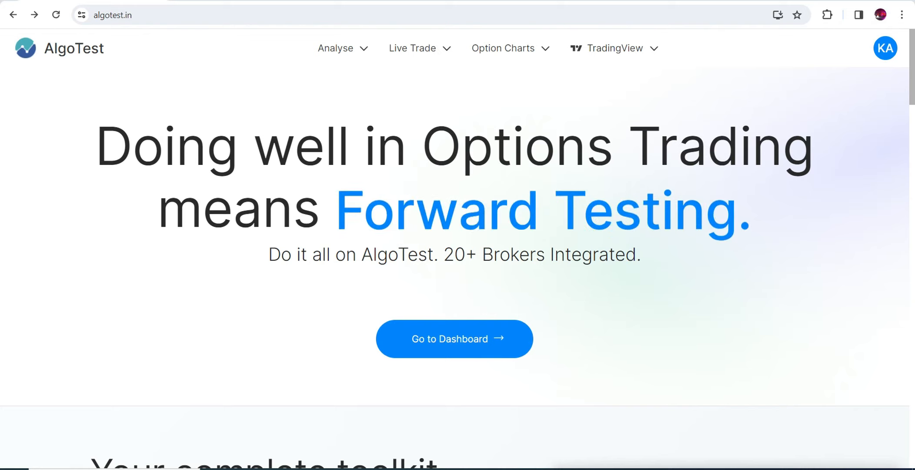
Step: Switch to the TradingView chart and examine NIFTY's one-minute candles around the 9 February open
click(235, 0)
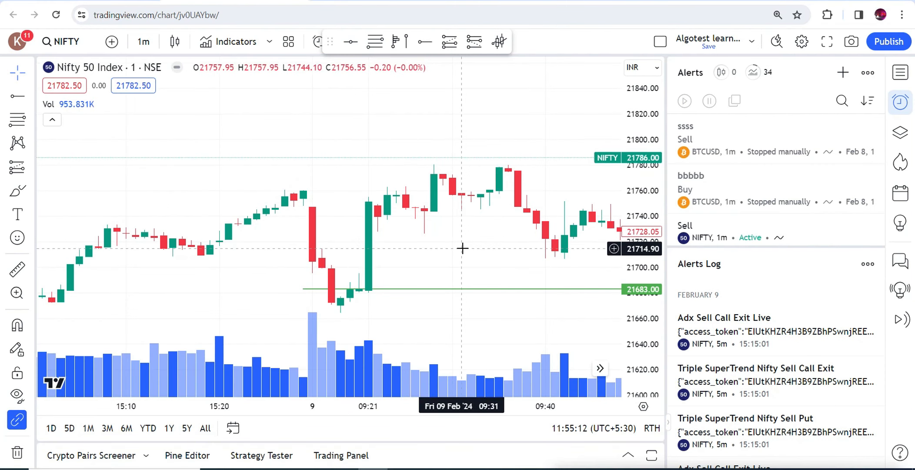
drag(454, 246, 435, 231)
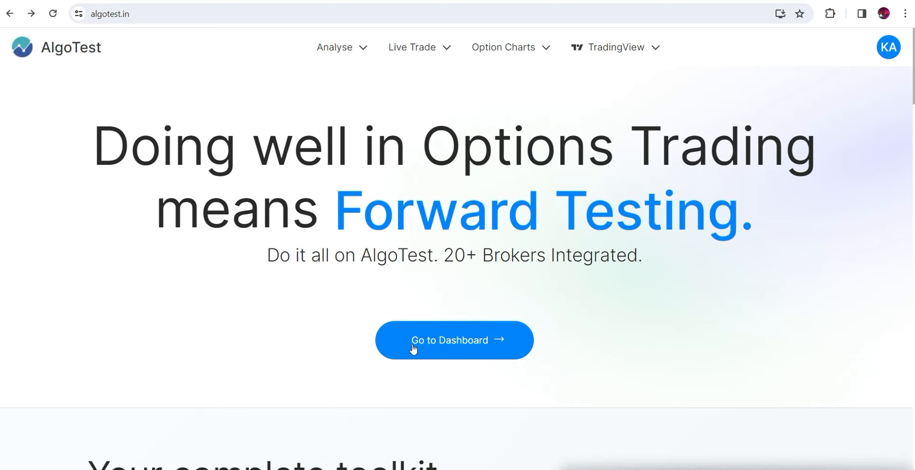
Step: Open the AlgoTest dashboard, start creating a new backtest strategy and look over its settings sections
click(474, 348)
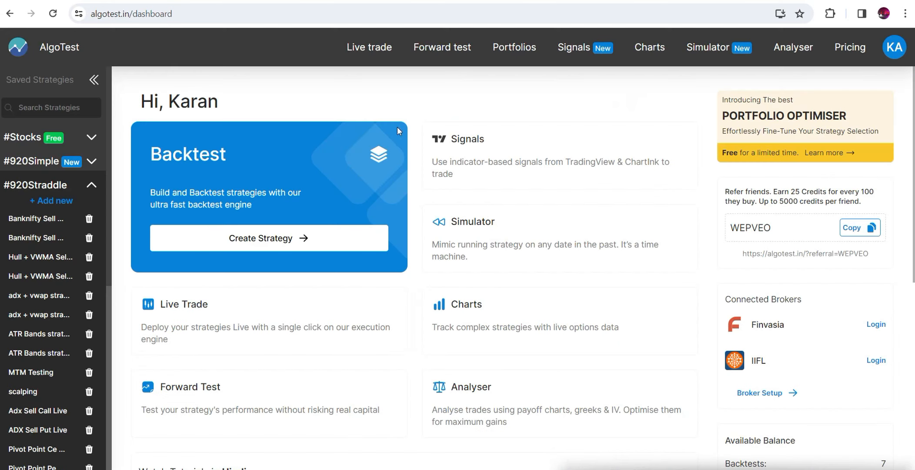
click(261, 245)
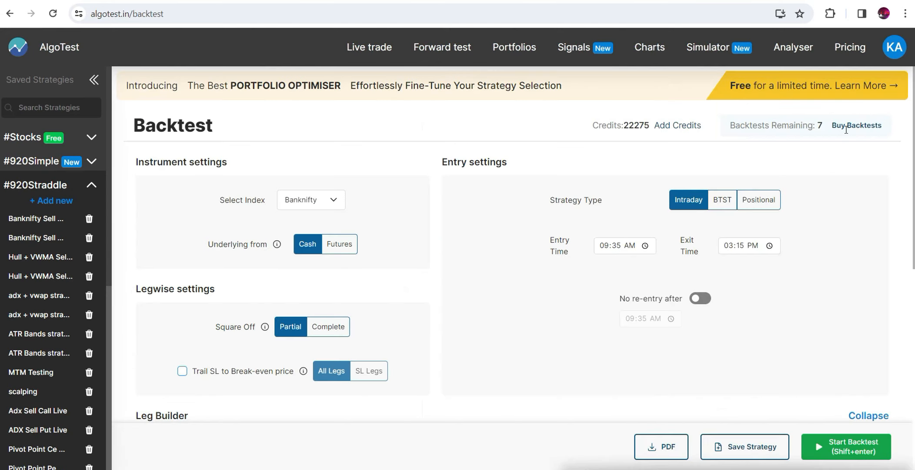
scroll(608, 196, down, 4)
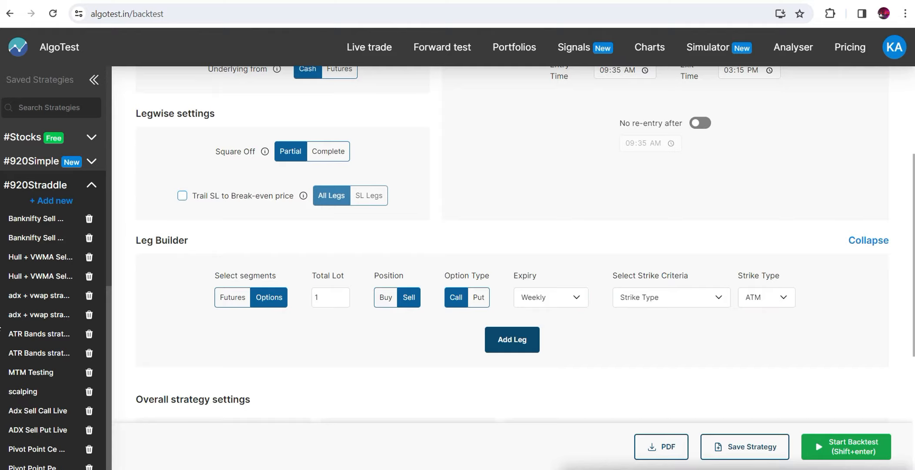
scroll(542, 160, up, 4)
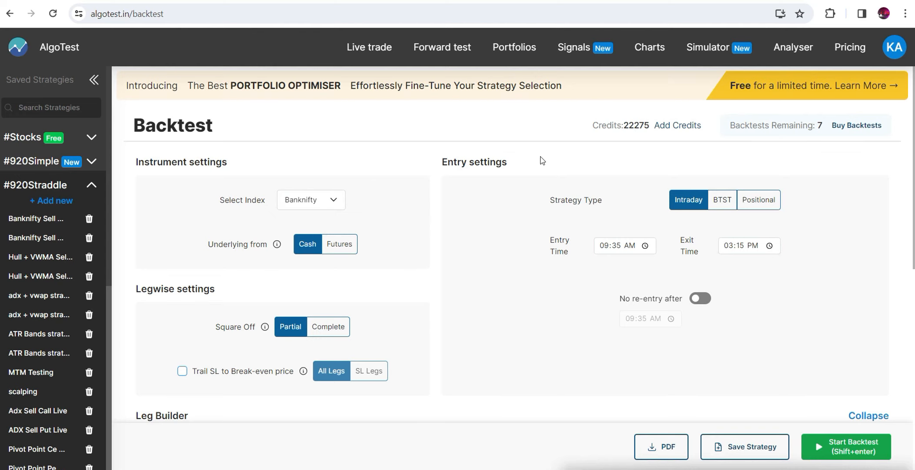
scroll(541, 160, down, 7)
scroll(541, 160, up, 1)
scroll(156, 108, up, 4)
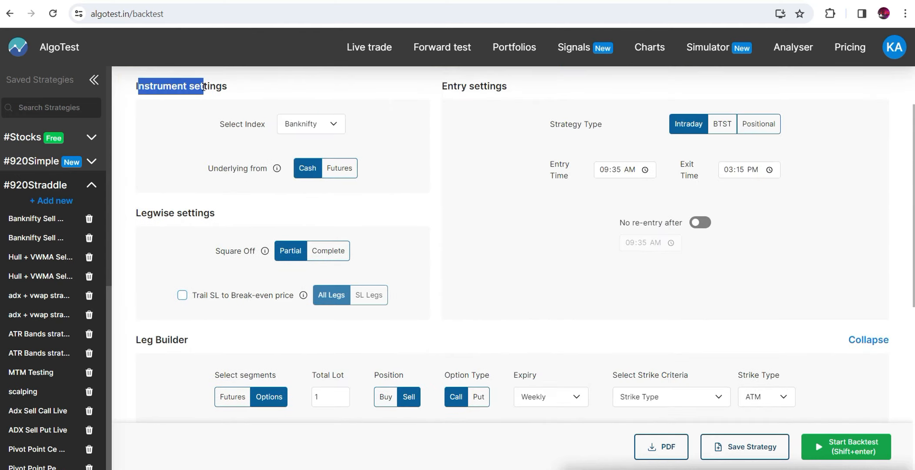
Step: In the instrument settings, set the index to Nifty with the underlying taken from Cash
scroll(156, 111, up, 2)
click(313, 200)
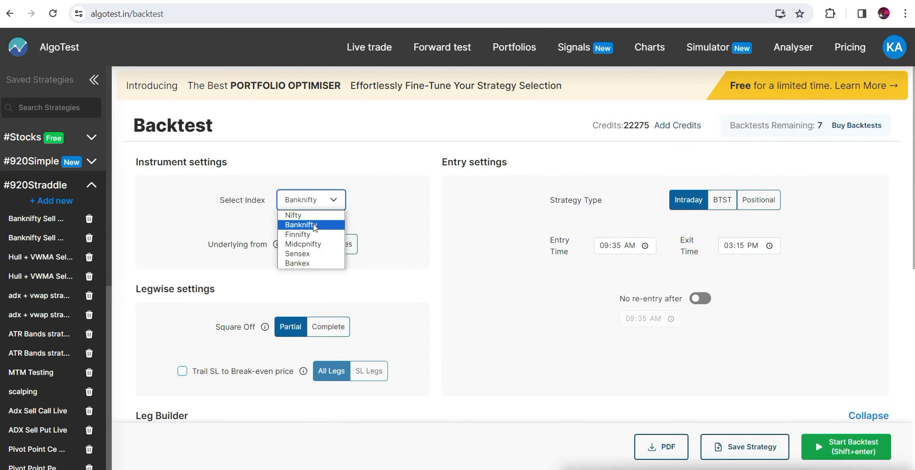
click(306, 216)
double_click(208, 246)
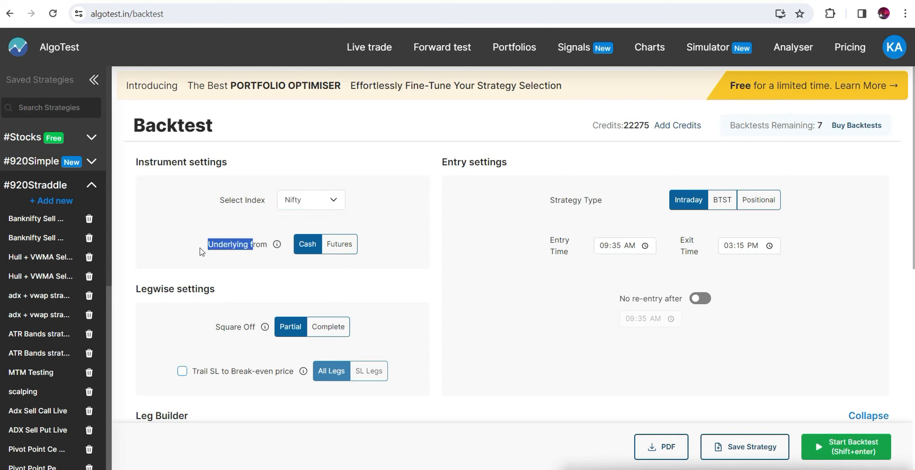
click(367, 221)
click(343, 244)
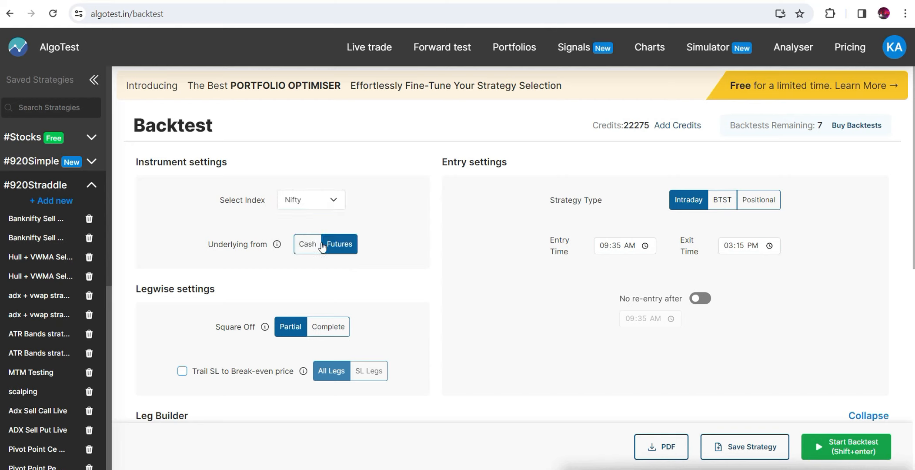
click(314, 245)
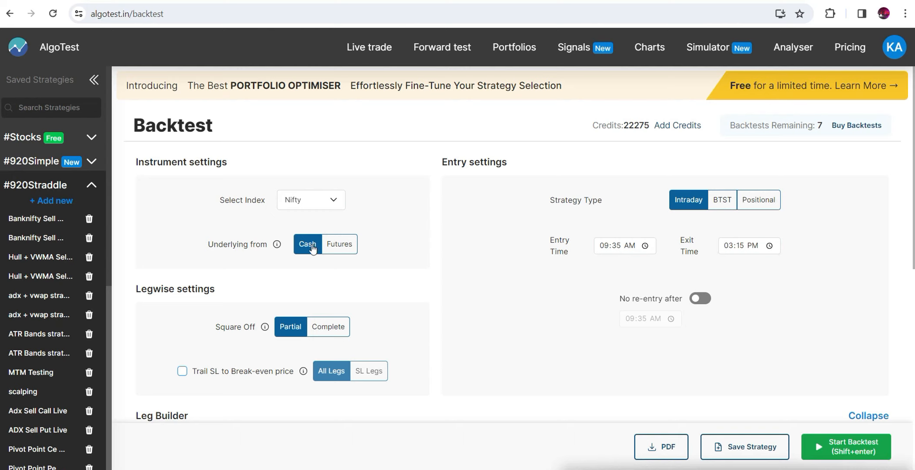
Step: Try a different strategy type in the entry settings and set it back to Intraday
drag(444, 163, 521, 162)
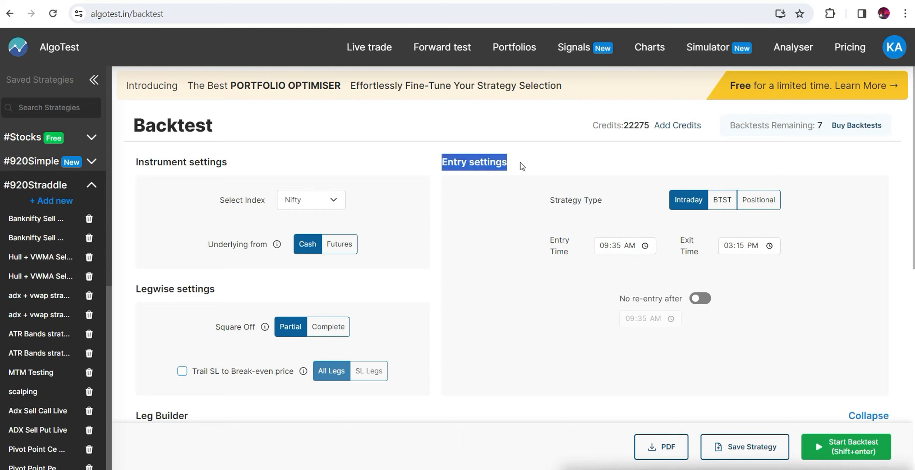
click(521, 163)
drag(620, 200, 594, 201)
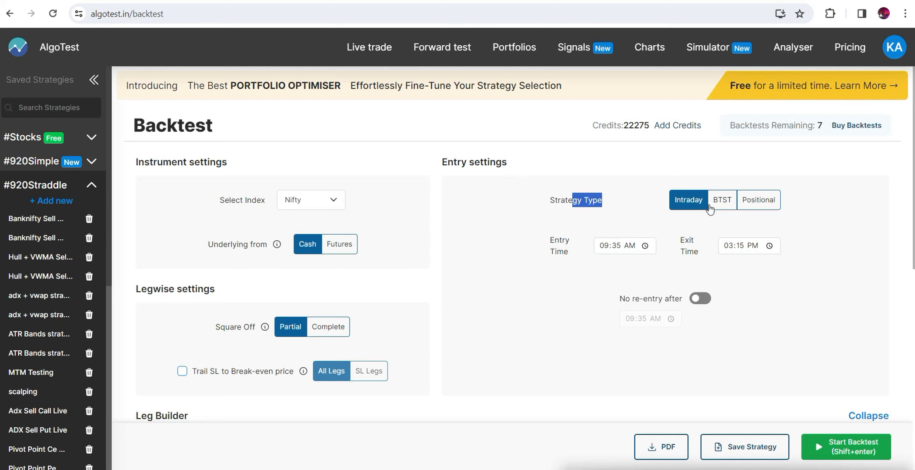
click(739, 202)
click(689, 202)
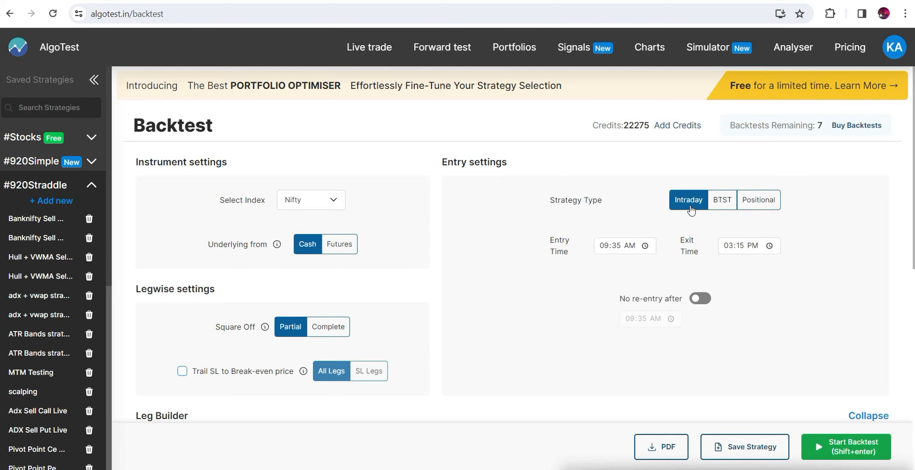
Step: Set the strategy's entry time to 09:20 AM
scroll(740, 196, down, 2)
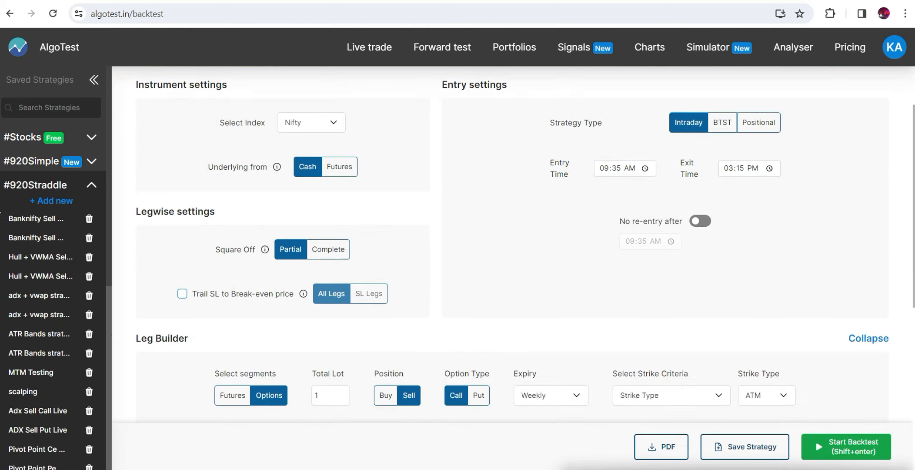
drag(576, 176, 551, 165)
click(571, 170)
click(616, 173)
text(20)
click(571, 178)
Step: Switch to the TradingView NIFTY chart, raise the green horizontal line to about 21751.35, and return to the AlgoTest backtest
key(ctrl+Tab)
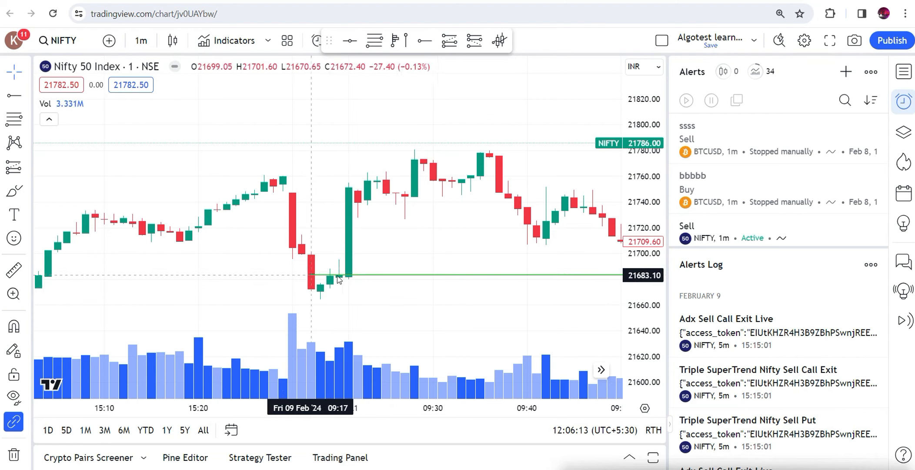
drag(350, 278, 351, 194)
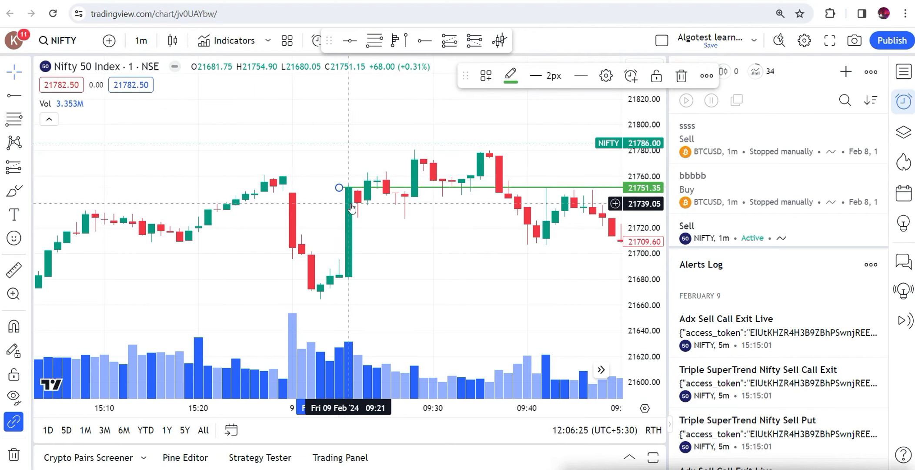
key(ctrl+Tab)
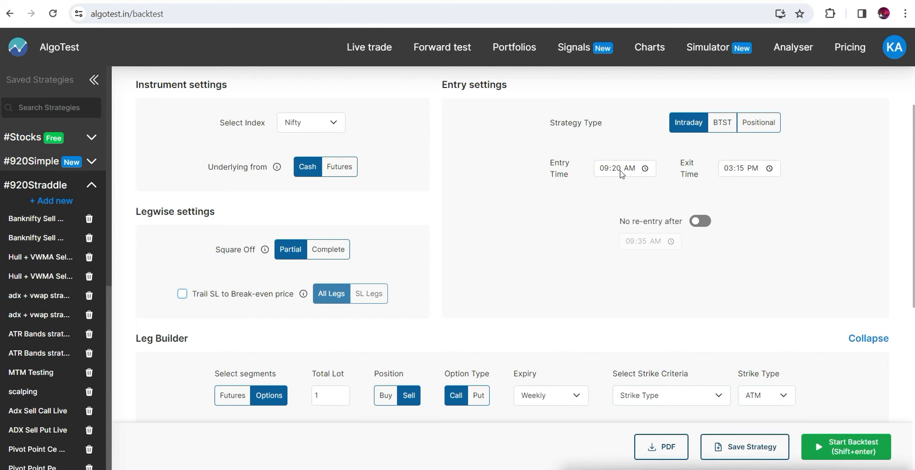
Step: Set the strategy's exit time to 03:20 PM
drag(705, 175, 675, 165)
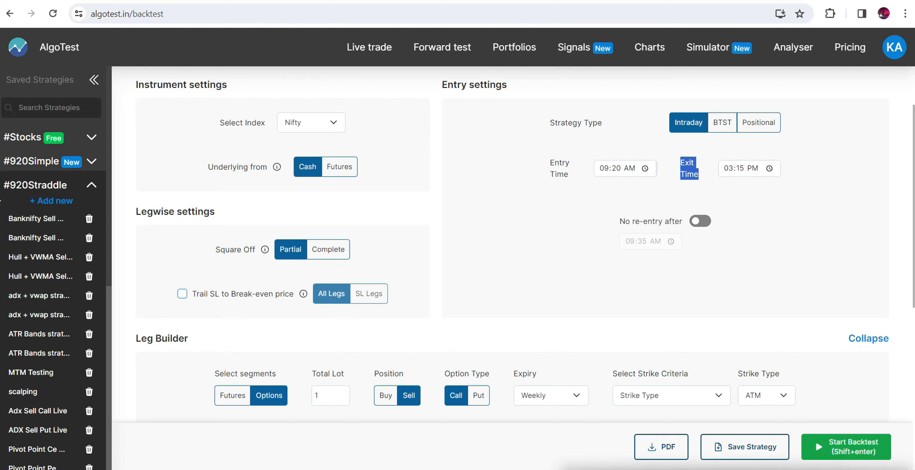
click(741, 168)
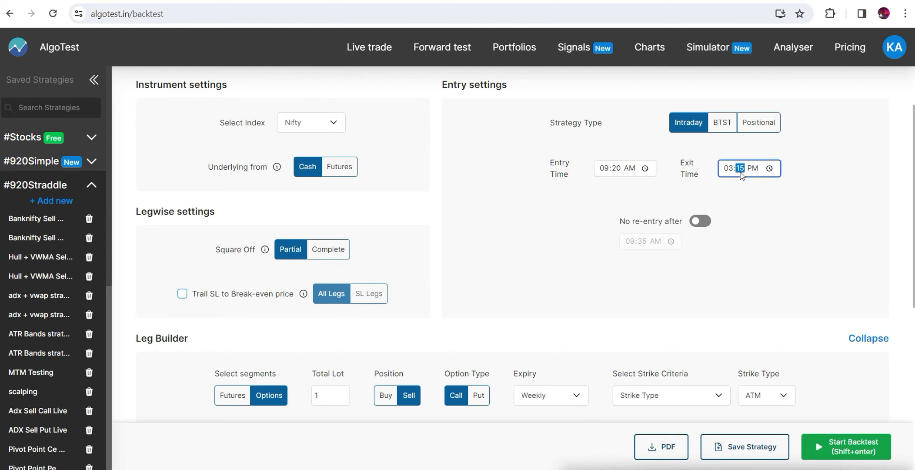
text(20)
Step: Switch the Leg Builder segment between Futures and Options to compare their fields, ending on Options
scroll(305, 261, down, 2)
drag(189, 275, 127, 277)
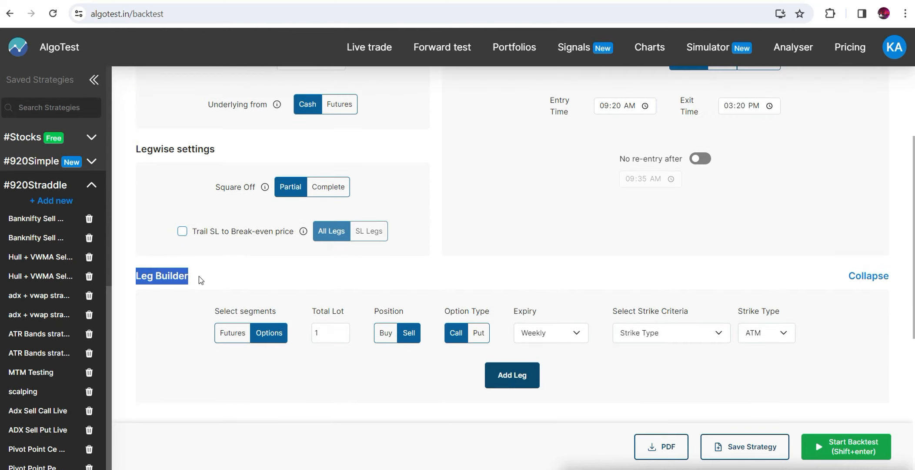
click(201, 279)
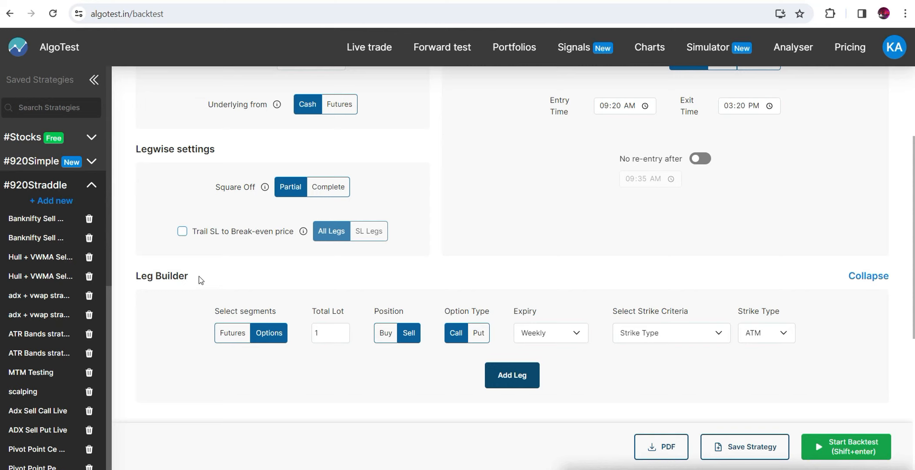
drag(201, 280, 129, 273)
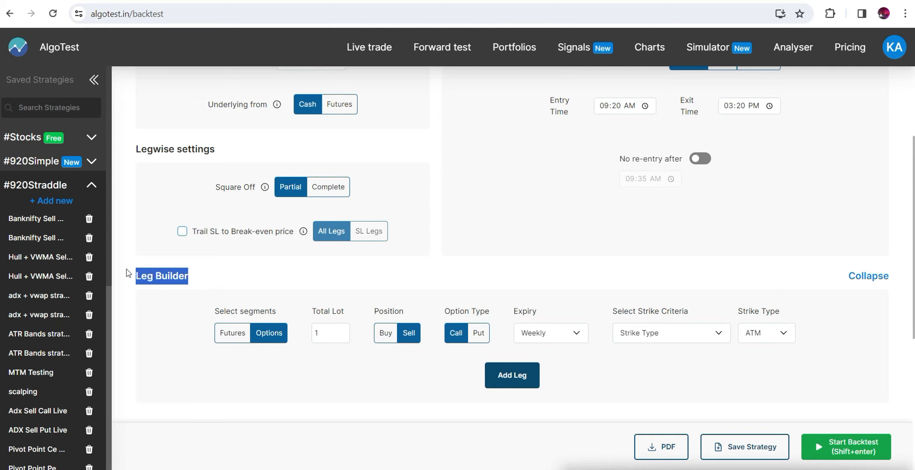
click(204, 289)
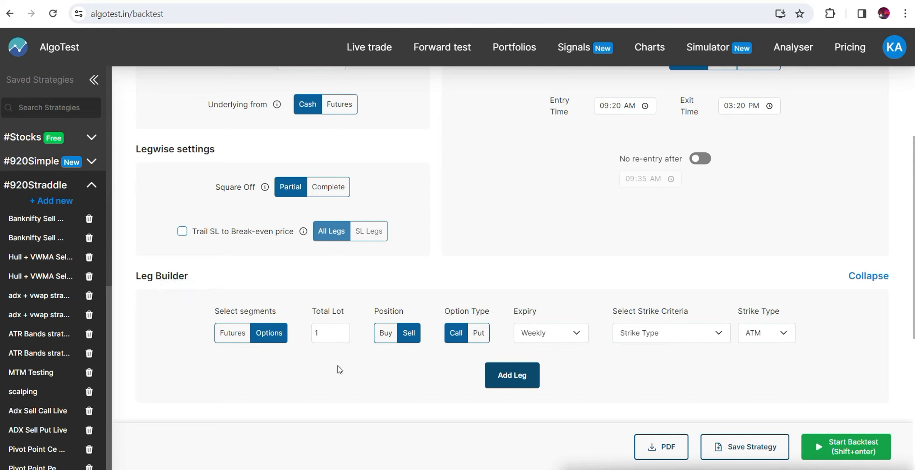
click(334, 336)
click(230, 331)
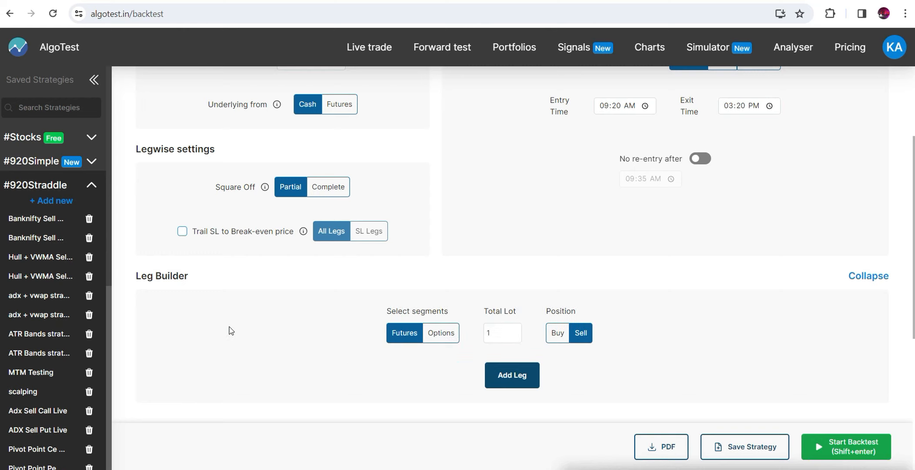
click(451, 332)
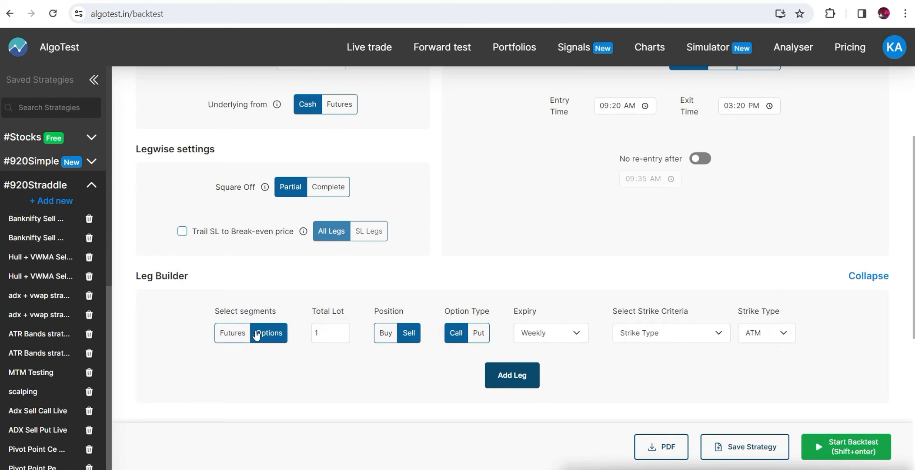
click(234, 333)
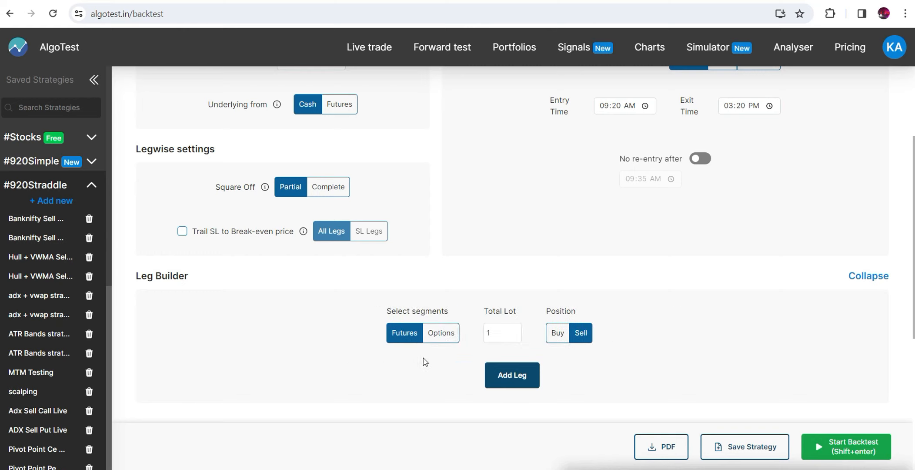
click(441, 339)
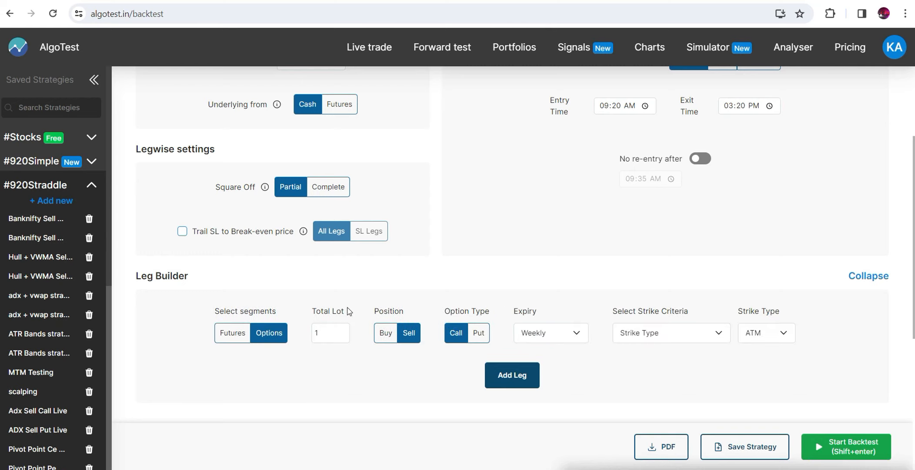
Step: Keep the leg at 1 total lot, and switch its position to Buy and back to Sell
drag(321, 309, 311, 311)
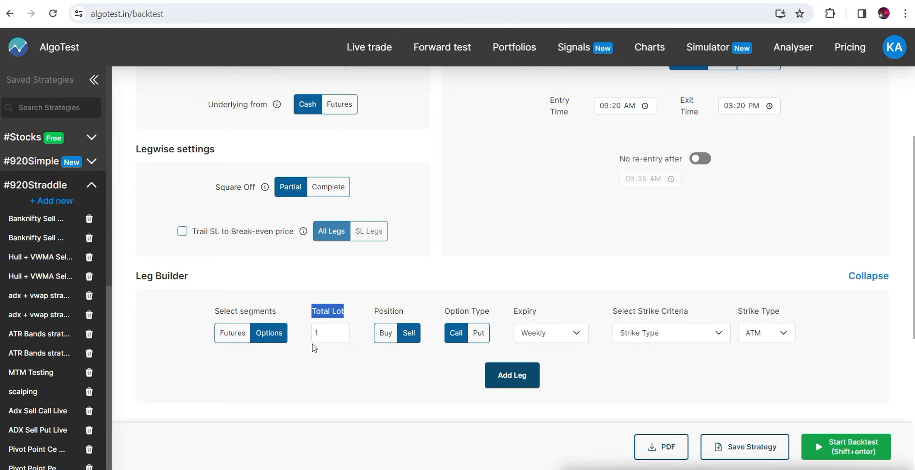
click(317, 333)
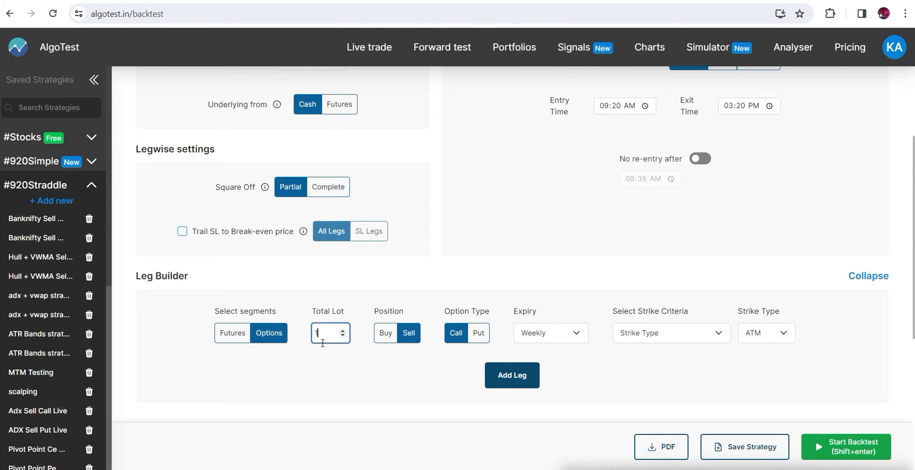
click(385, 335)
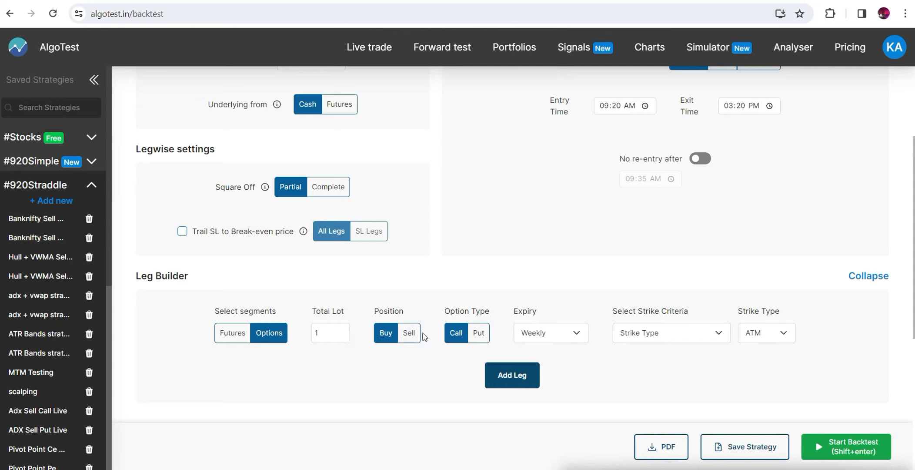
click(409, 333)
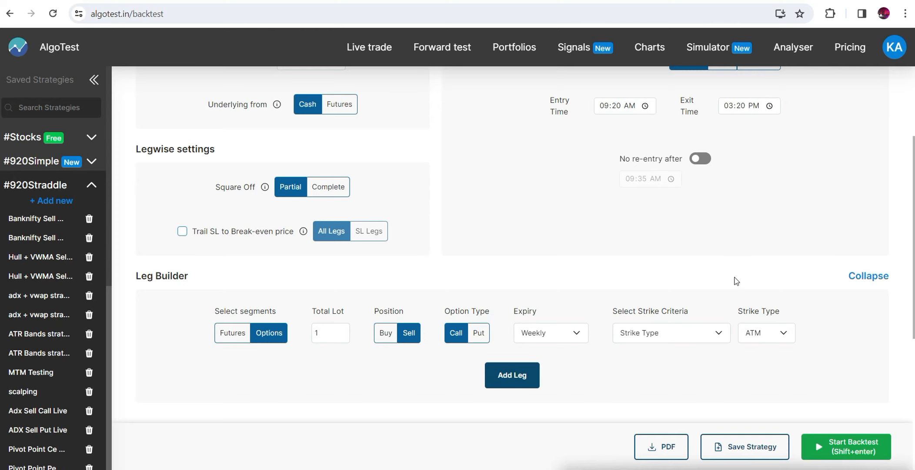
Step: Alternate the leg's option type between Put and Call, ending on Call, and select the Weekly expiry
scroll(512, 243, down, 1)
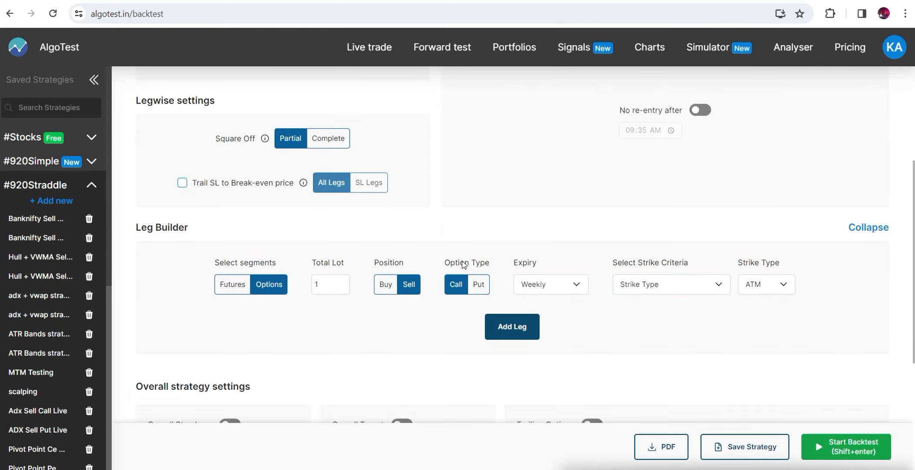
click(478, 286)
click(456, 287)
click(479, 292)
click(458, 287)
click(553, 287)
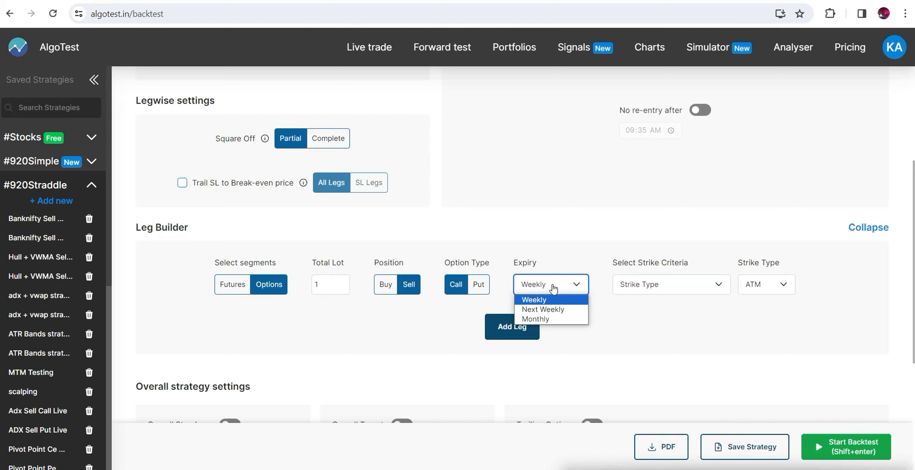
click(540, 300)
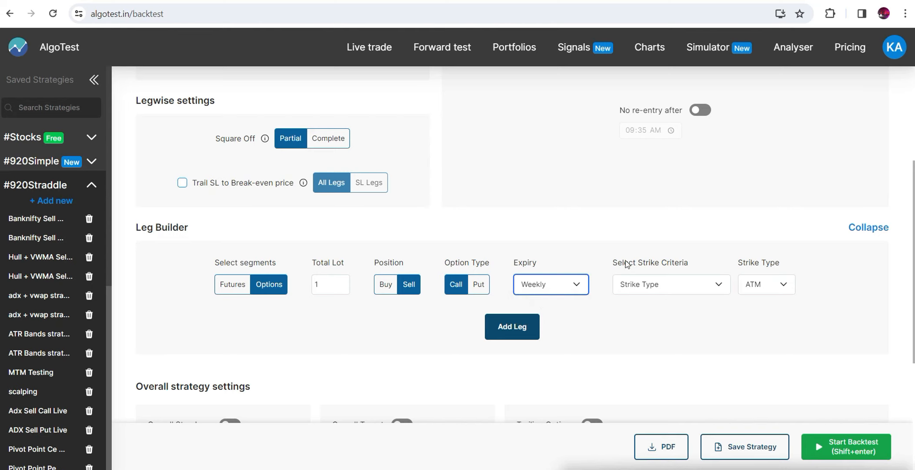
Step: Review the available strike criteria and strike types in the Leg Builder, keeping Strike Type with ATM
drag(625, 264, 682, 264)
click(680, 289)
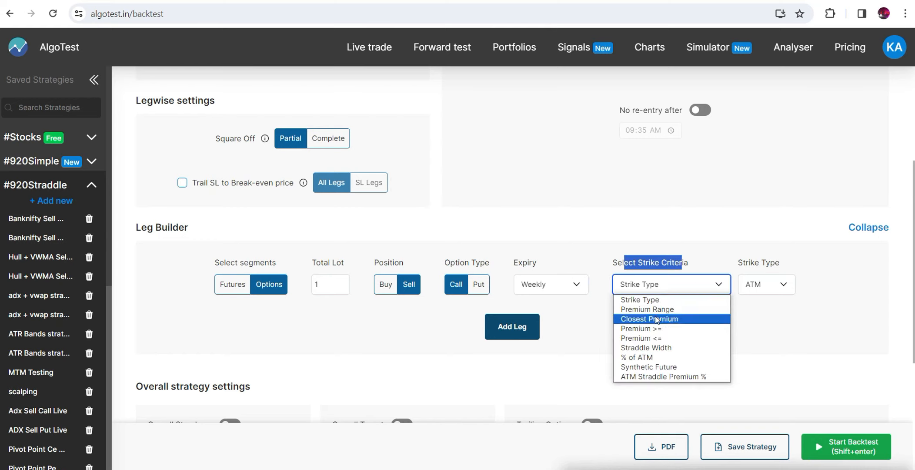
click(671, 299)
click(764, 283)
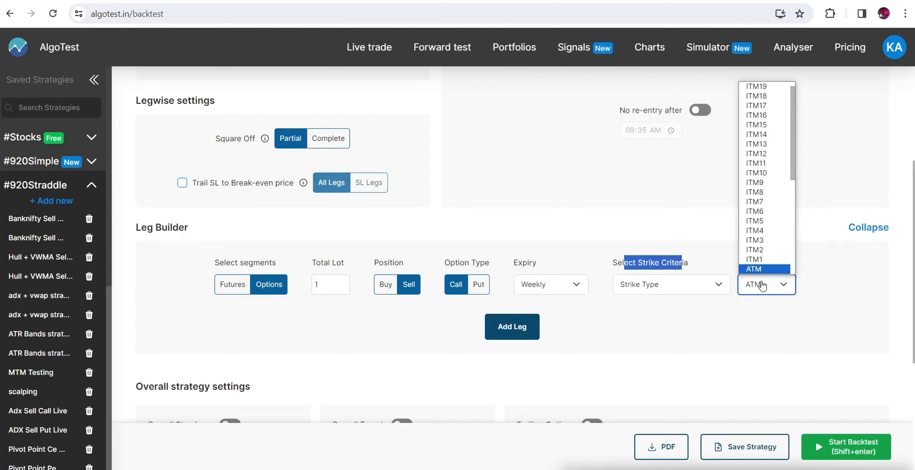
click(764, 283)
scroll(764, 283, up, 1)
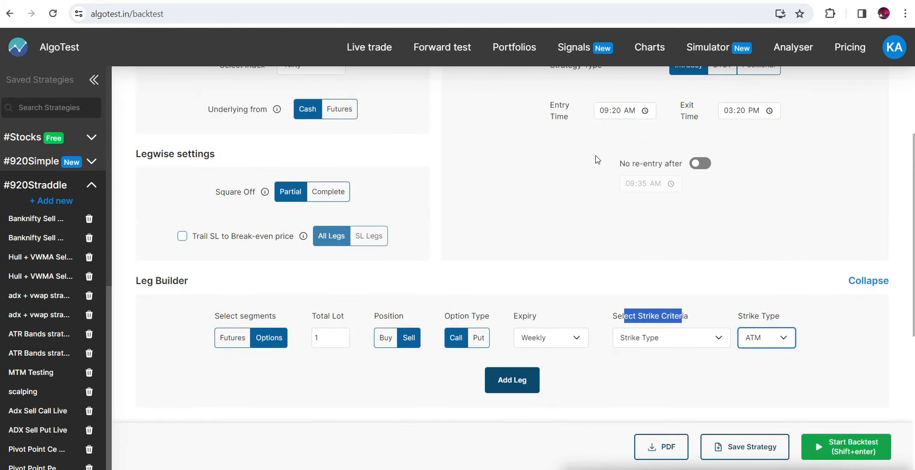
Step: Set the Leg Builder's strike criteria to Closest Premium with a premium of 100
scroll(786, 291, down, 1)
click(653, 304)
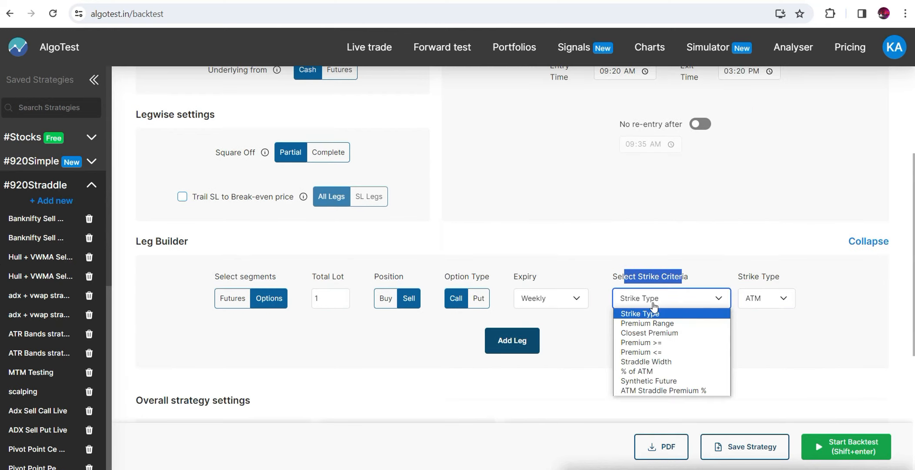
click(664, 333)
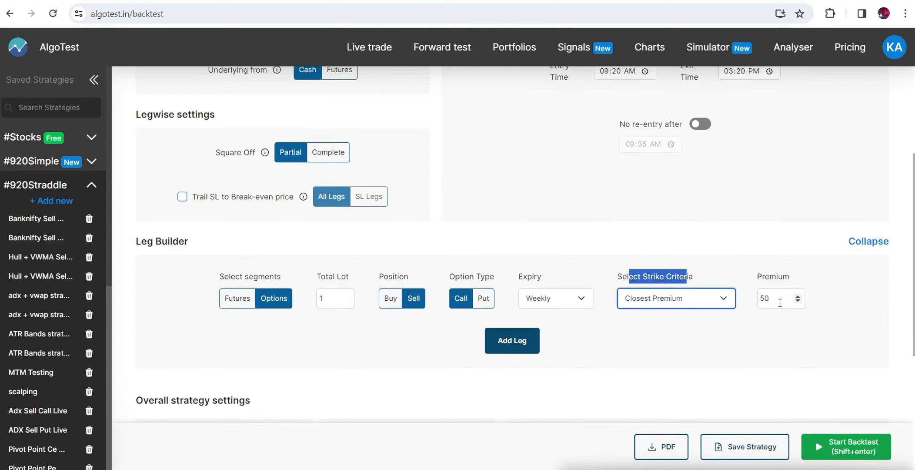
drag(777, 303, 759, 302)
text(100)
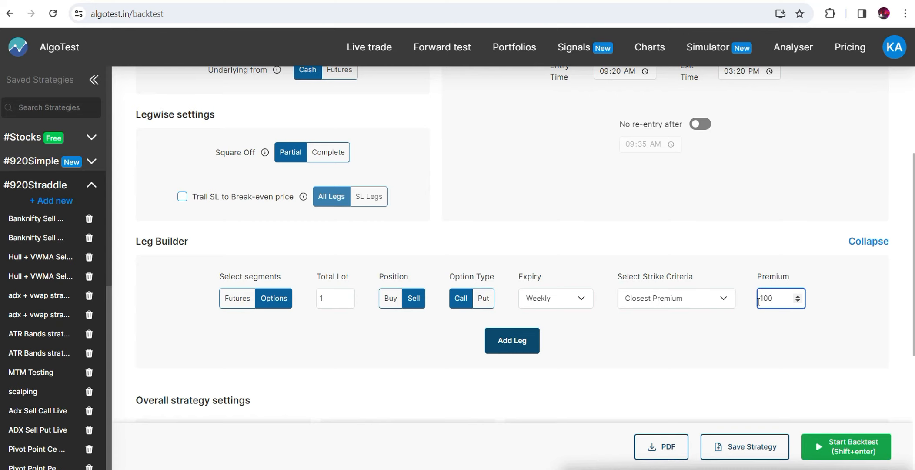
click(741, 352)
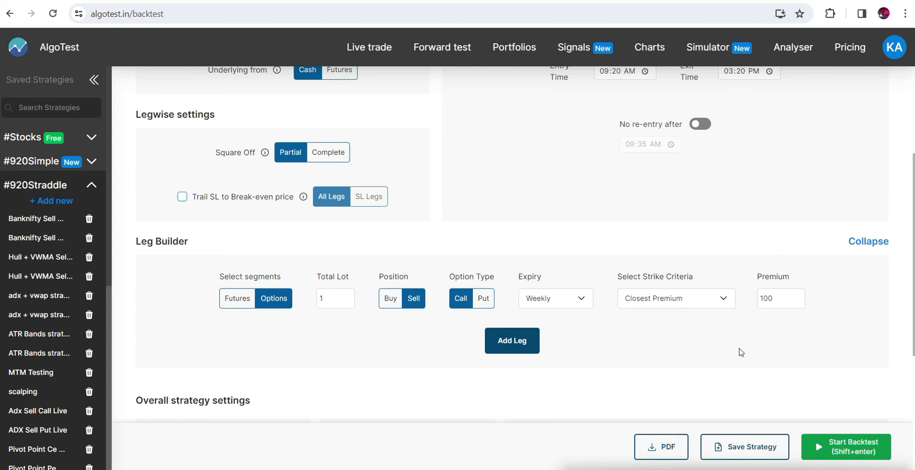
Step: Check the strategy's entry time, and add the weekly Sell Call leg with closest premium 100
scroll(522, 235, up, 2)
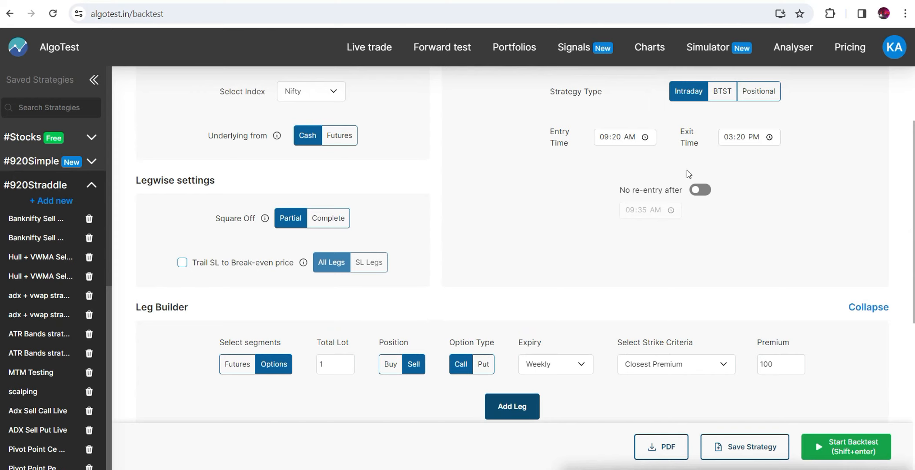
click(617, 137)
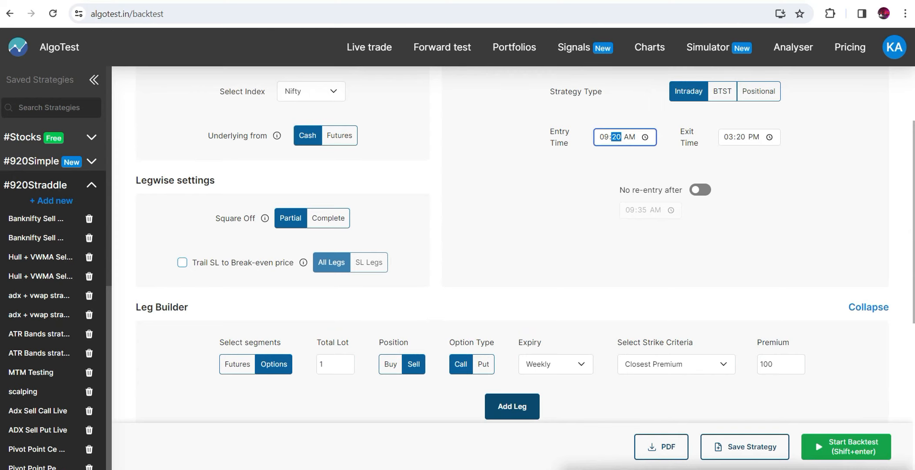
scroll(549, 302, down, 2)
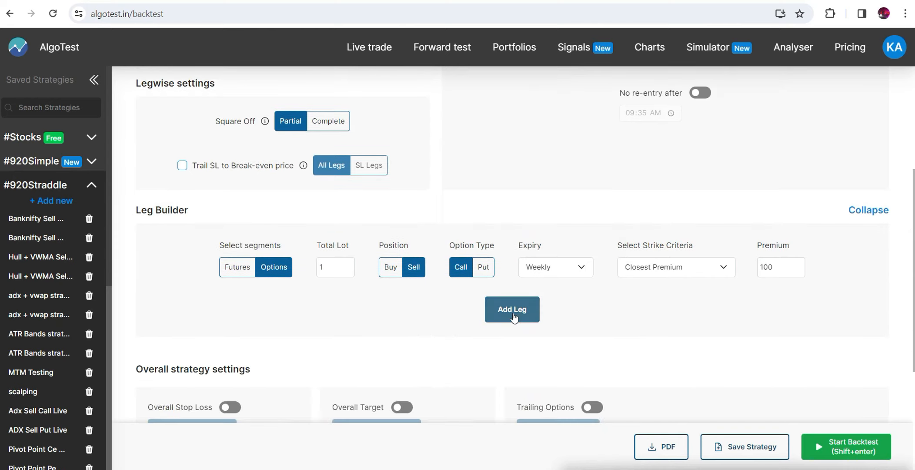
click(512, 309)
Step: Change the Leg Builder's option type to Put and add it as a second weekly Sell leg with closest premium 100
scroll(639, 239, up, 3)
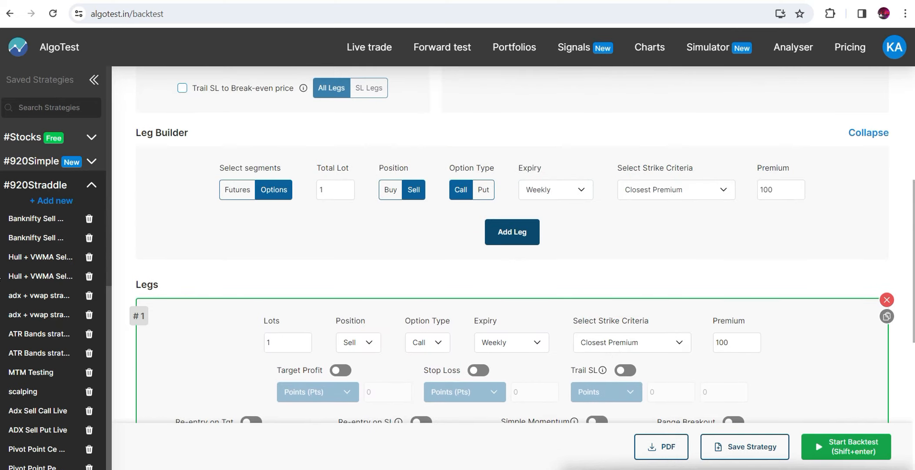
click(483, 192)
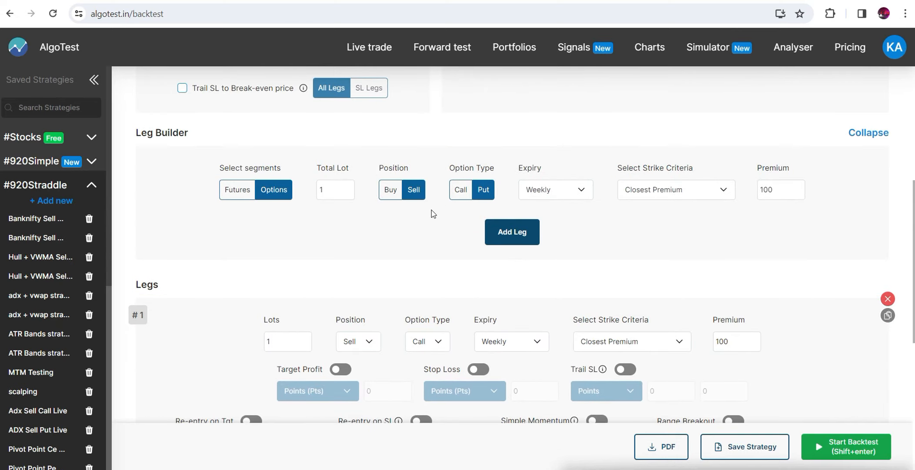
click(519, 239)
Step: Review the entry settings and the premium criteria of the added Call and Put legs
scroll(512, 261, up, 3)
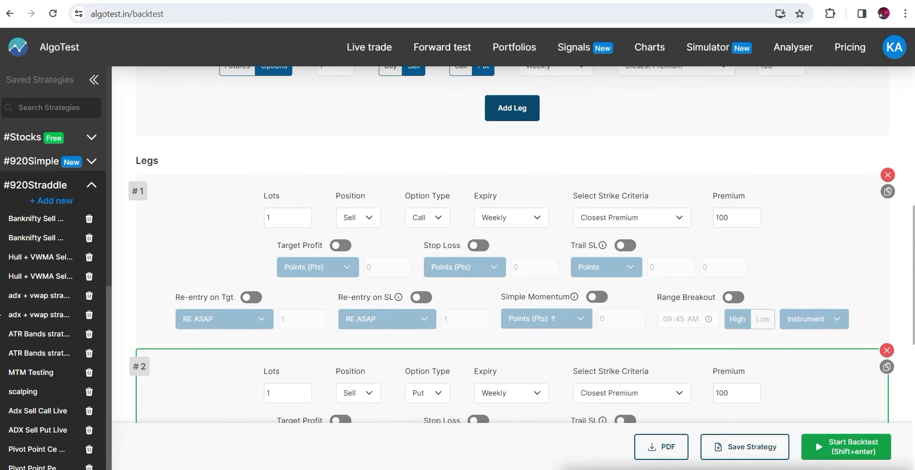
scroll(712, 174, up, 6)
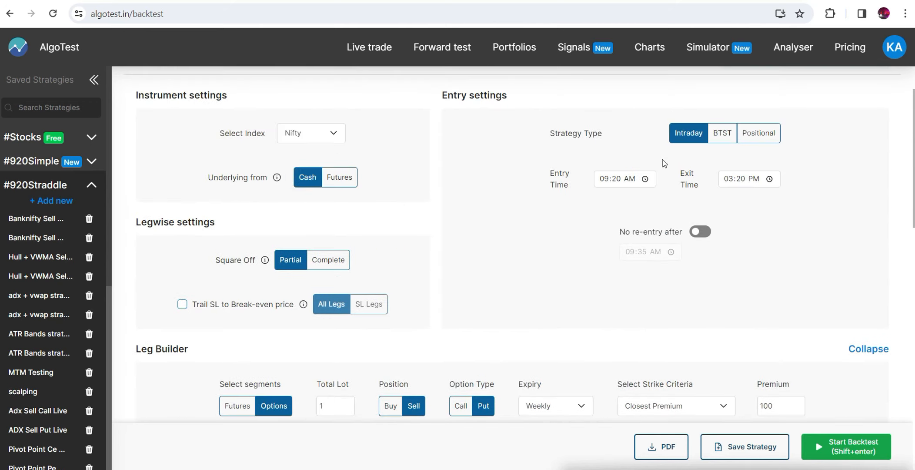
drag(914, 194, 914, 308)
scroll(734, 202, down, 2)
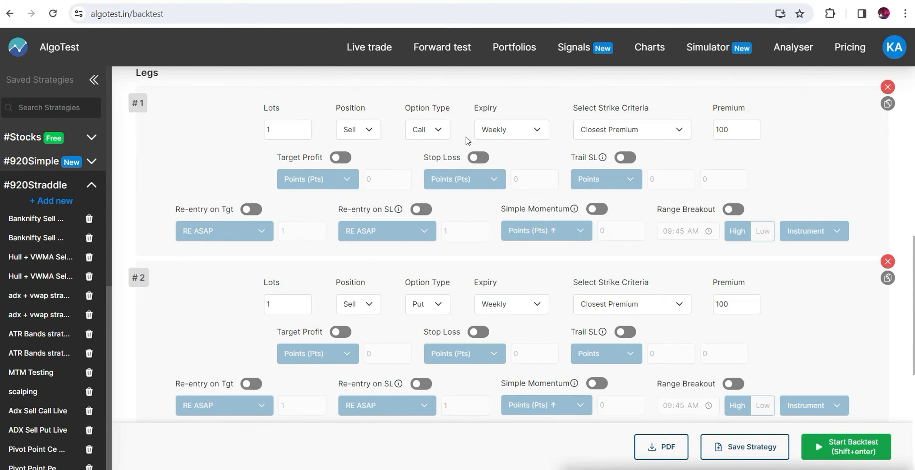
click(735, 136)
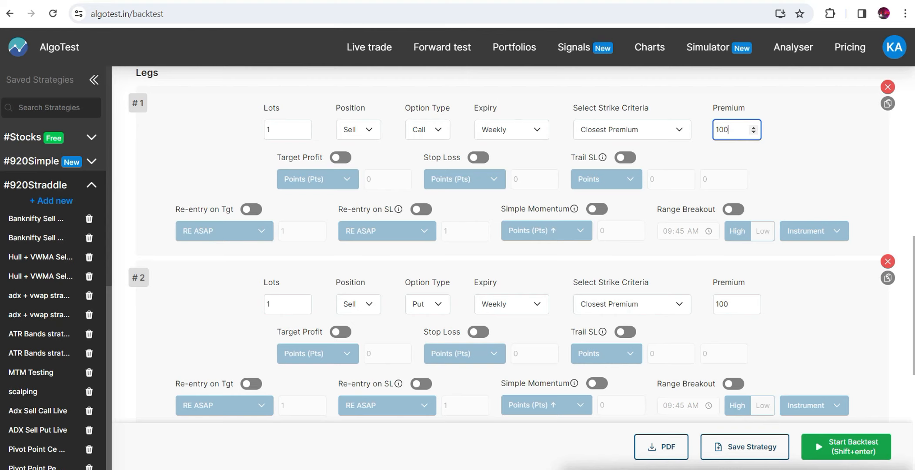
Step: Switch to the Creating a momentum strategy sheet in Google Sheets and enter 21900 ce in A8 and 100 in B8
click(488, 1)
click(60, 148)
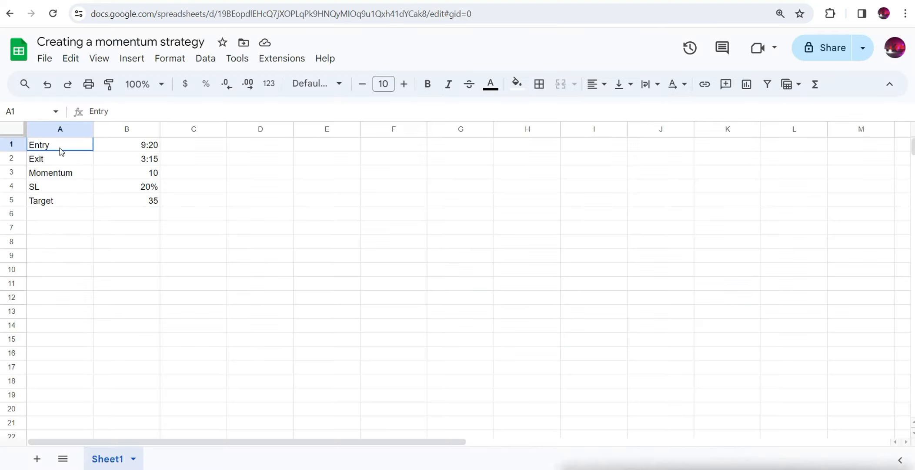
click(136, 149)
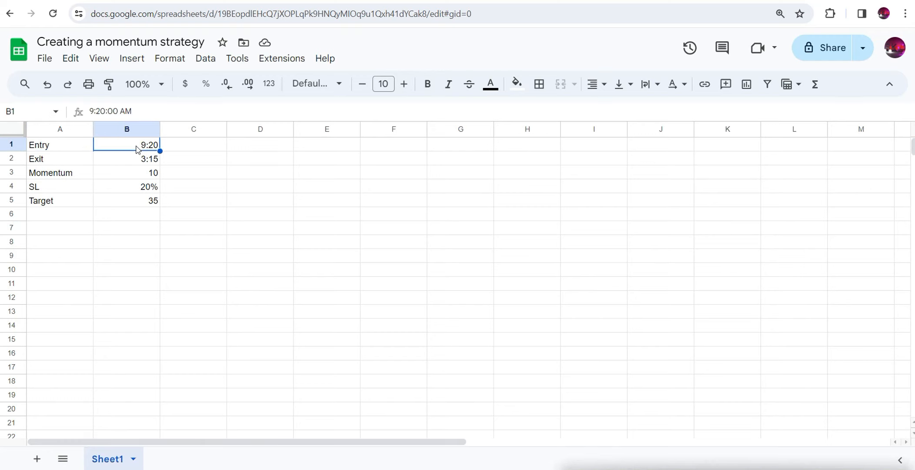
click(65, 242)
double_click(65, 242)
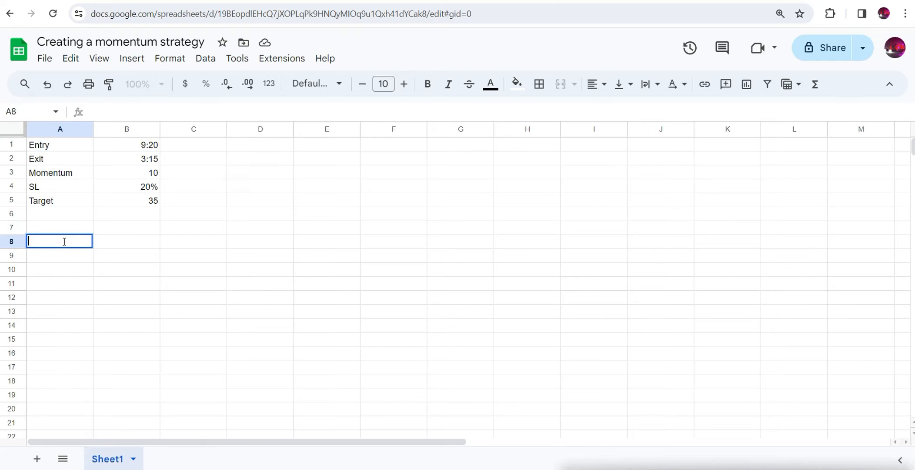
text(21900 ce)
click(127, 246)
double_click(128, 245)
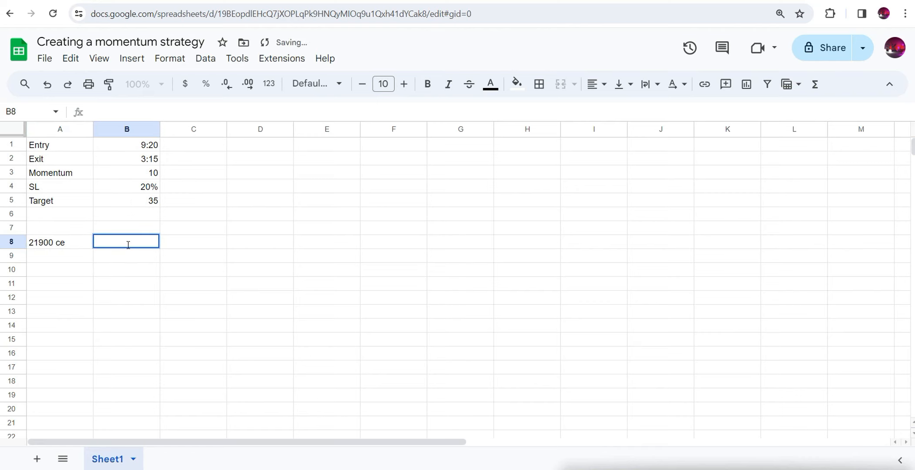
text(100)
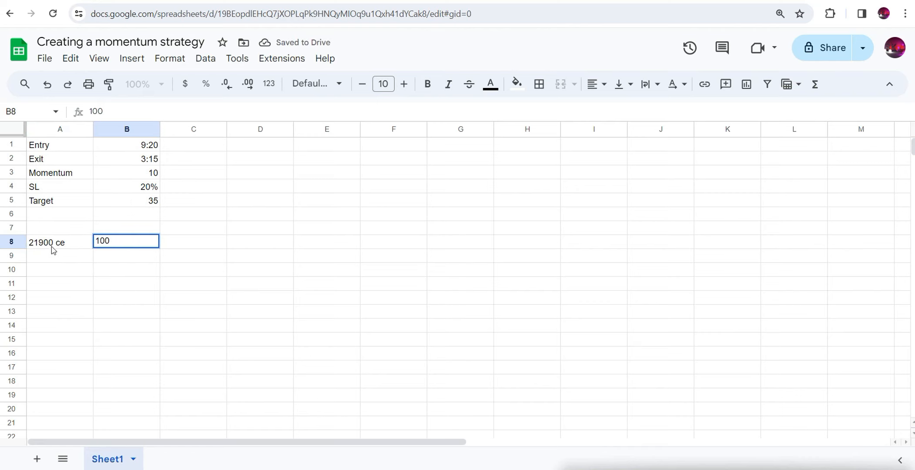
Step: Add the put example below it, with 21800 pe in A9 and 100 in B9
click(53, 248)
click(51, 257)
double_click(49, 256)
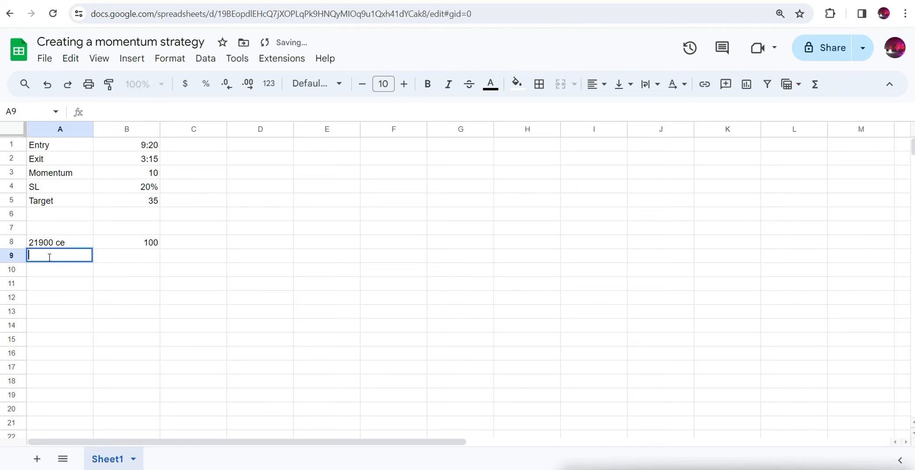
text(21800 pe)
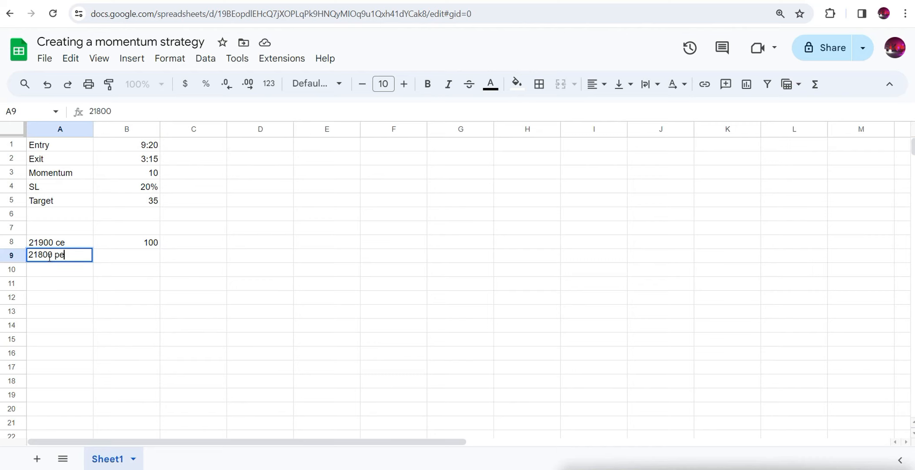
click(148, 255)
text(100)
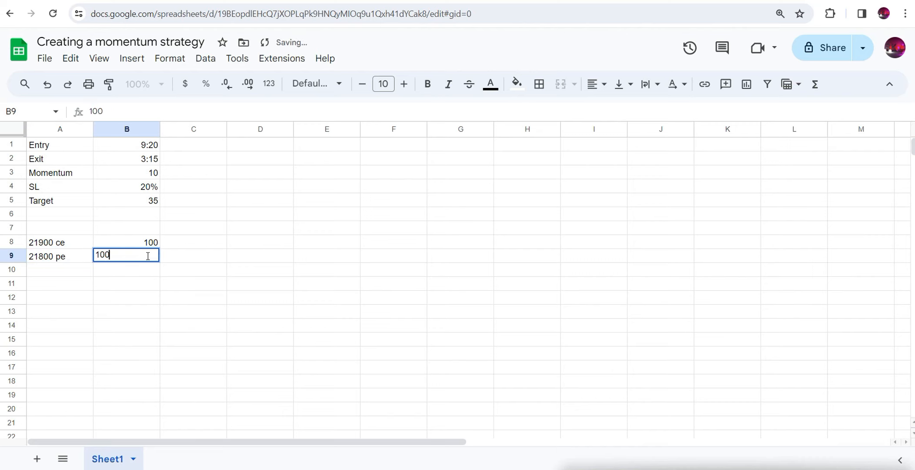
Step: Compare the sheet's ce and pe example strikes and premiums with the legs configured in AlgoTest
click(76, 246)
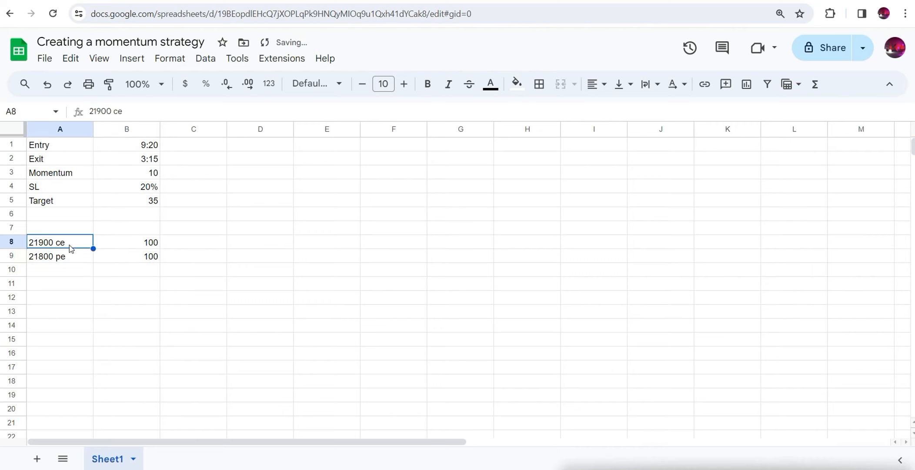
click(60, 260)
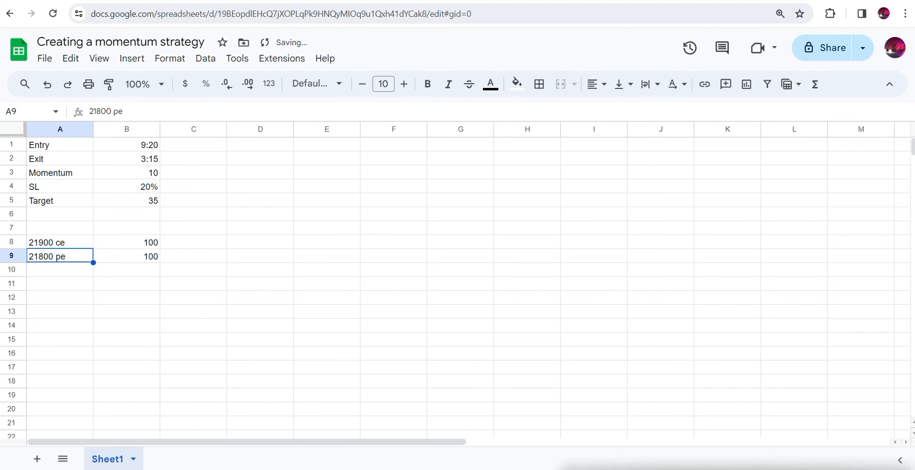
key(ctrl+Tab)
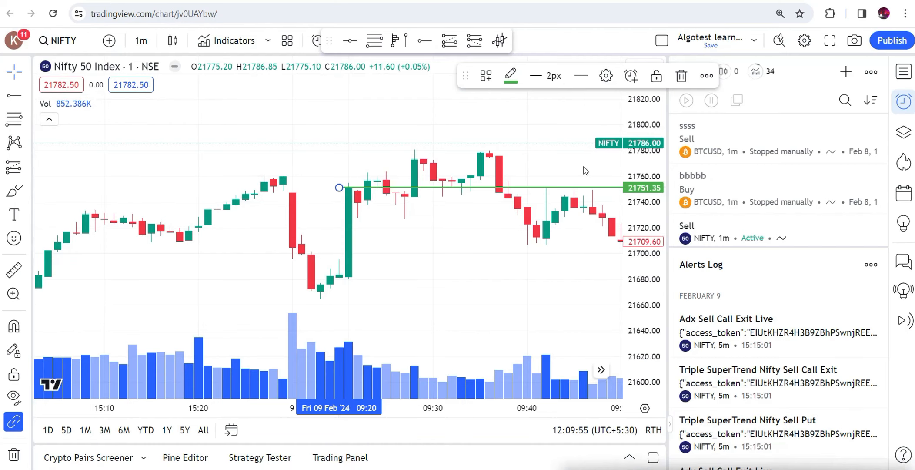
key(ctrl+Tab)
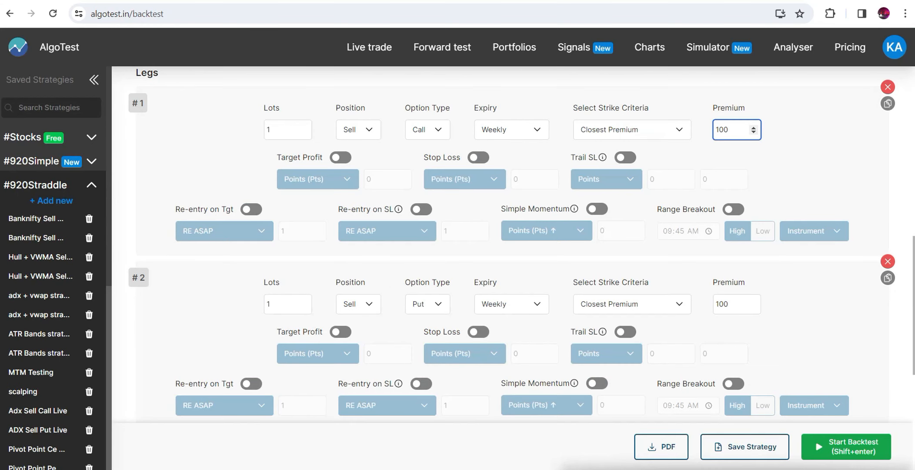
key(ctrl+Tab)
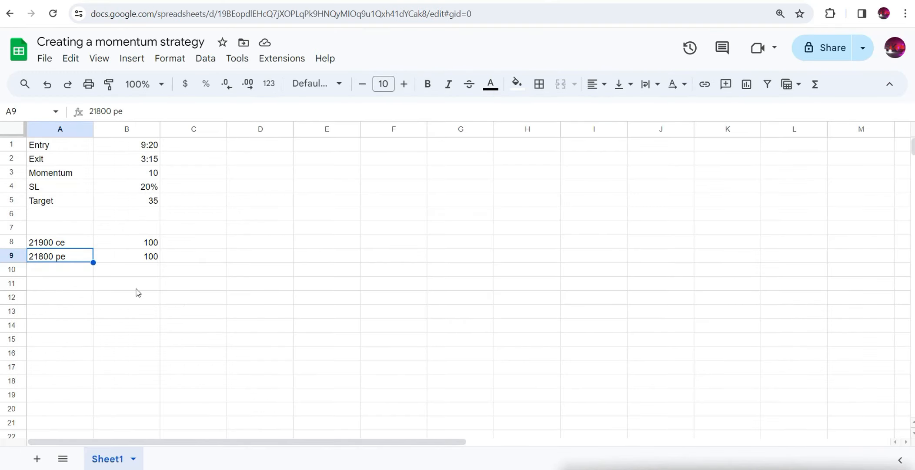
click(46, 247)
click(60, 260)
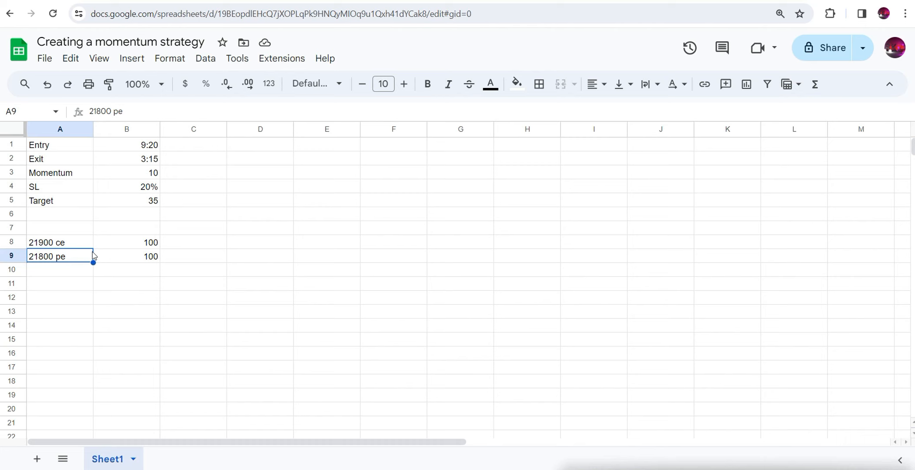
click(142, 247)
click(139, 256)
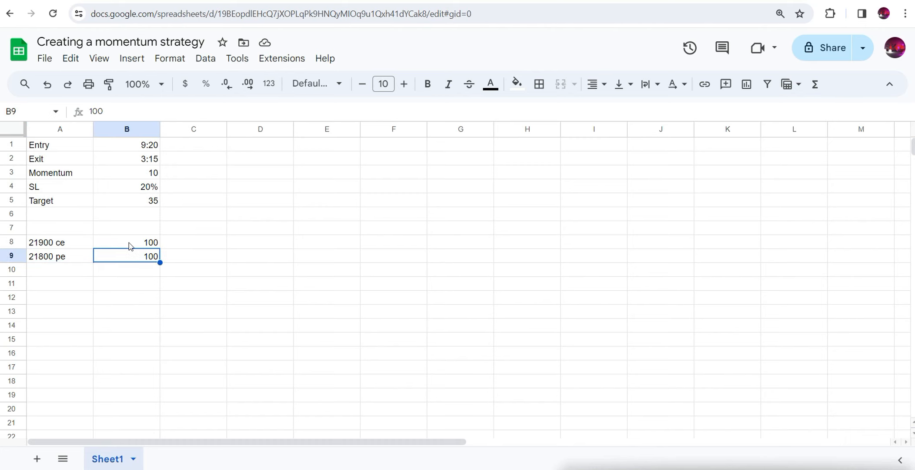
click(131, 246)
Step: Switch back to AlgoTest and enable Simple Momentum on both the Call leg and the Put leg
click(243, 1)
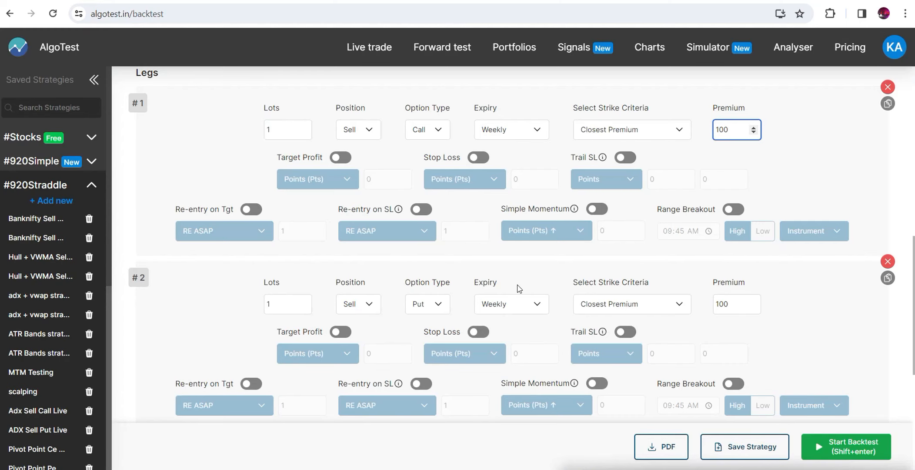
click(598, 210)
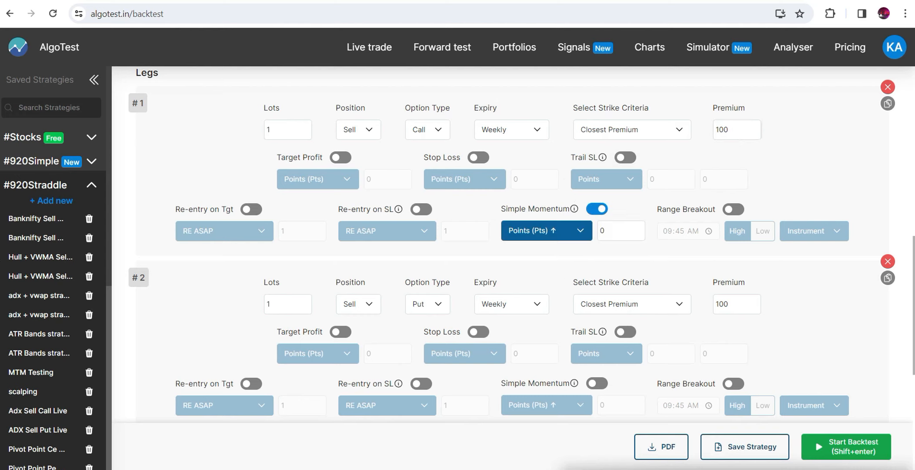
scroll(621, 209, down, 2)
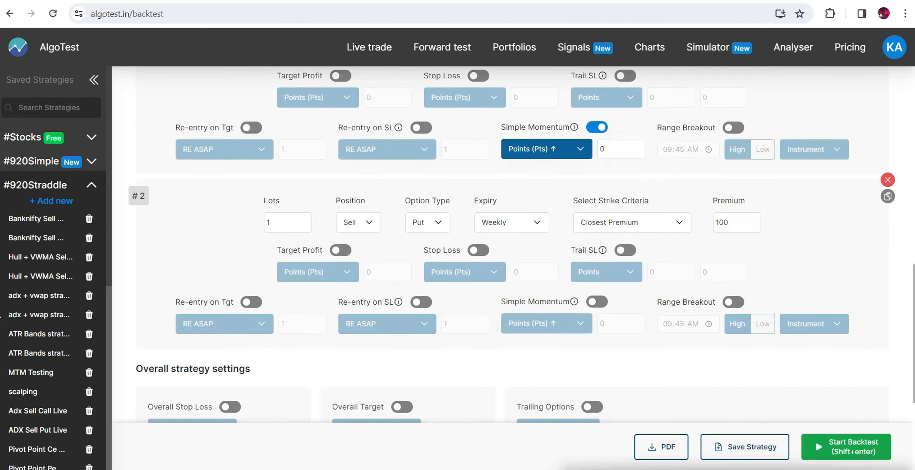
click(596, 302)
Step: Set the Simple Momentum value to 10 points on both the Call leg and the Put leg
scroll(609, 217, up, 2)
click(621, 208)
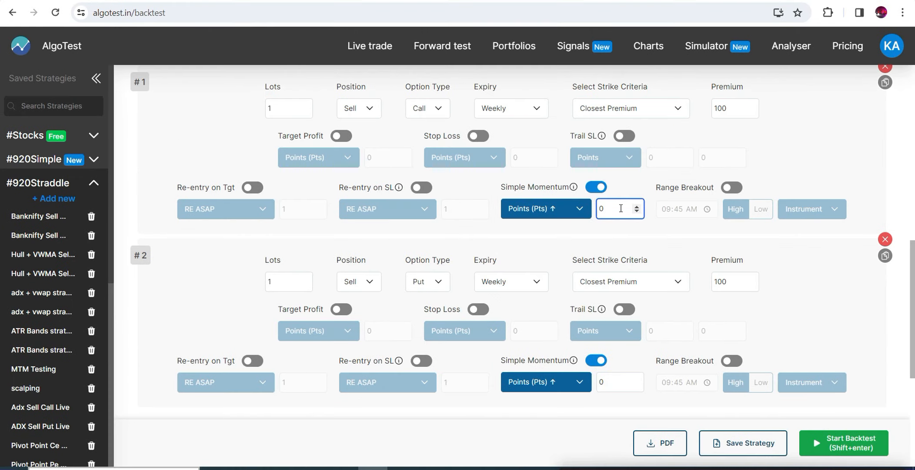
text(10)
click(614, 381)
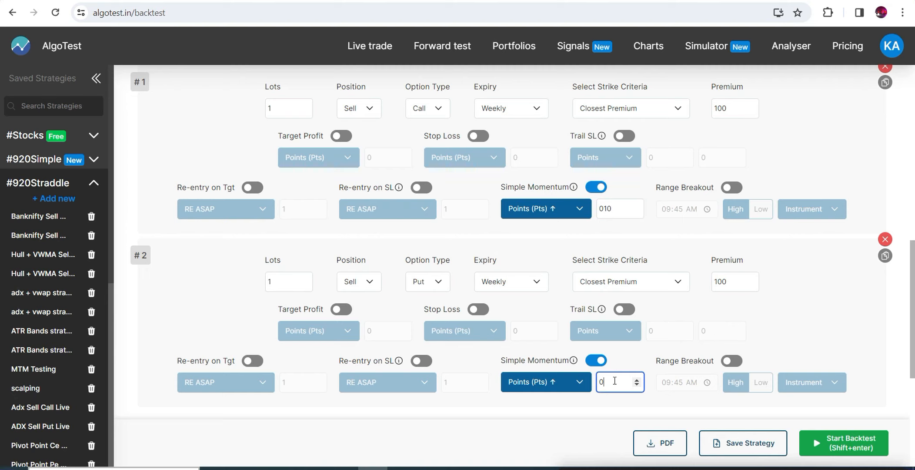
text(10)
Step: Review the Simple Momentum types and choose Points (Pts) ↑ for both the Call leg and the Put leg
click(557, 211)
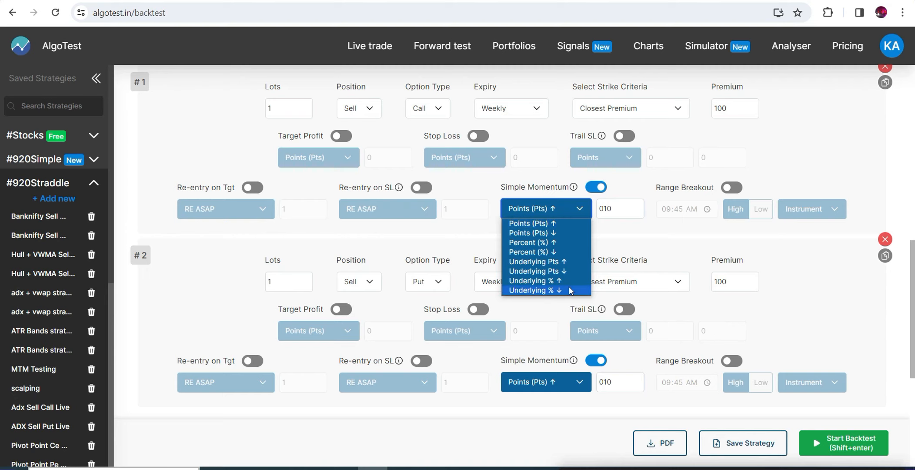
click(556, 224)
click(565, 381)
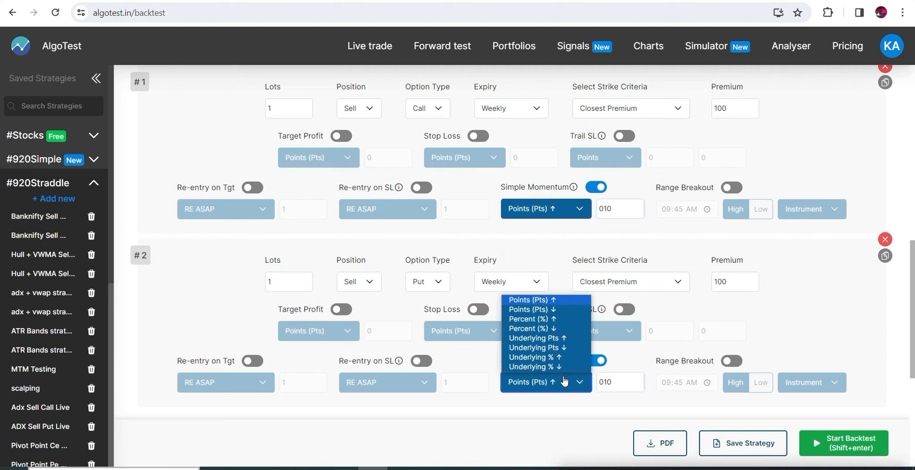
click(535, 300)
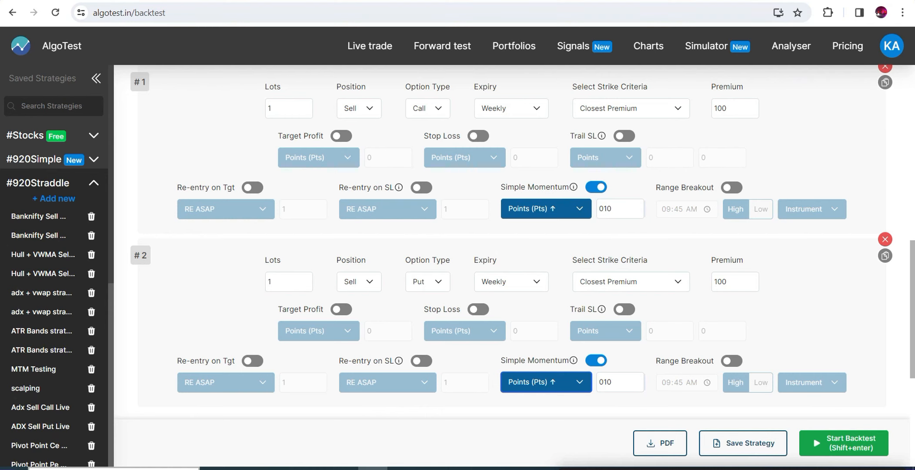
Step: Switch to the Creating a momentum strategy sheet and review the entry time, example strikes, premiums and momentum points
click(256, 0)
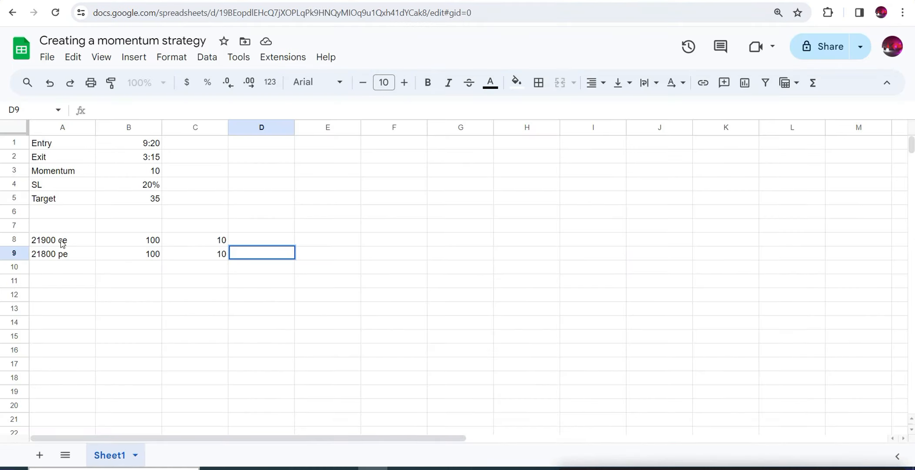
click(147, 145)
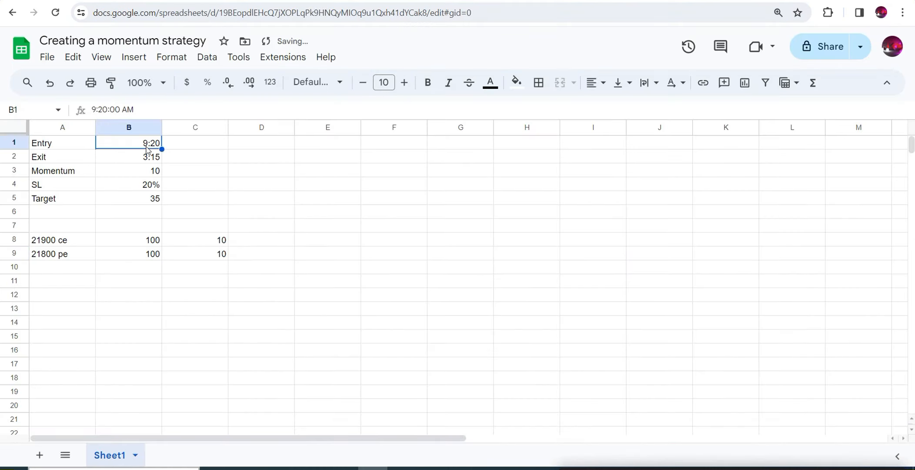
click(47, 245)
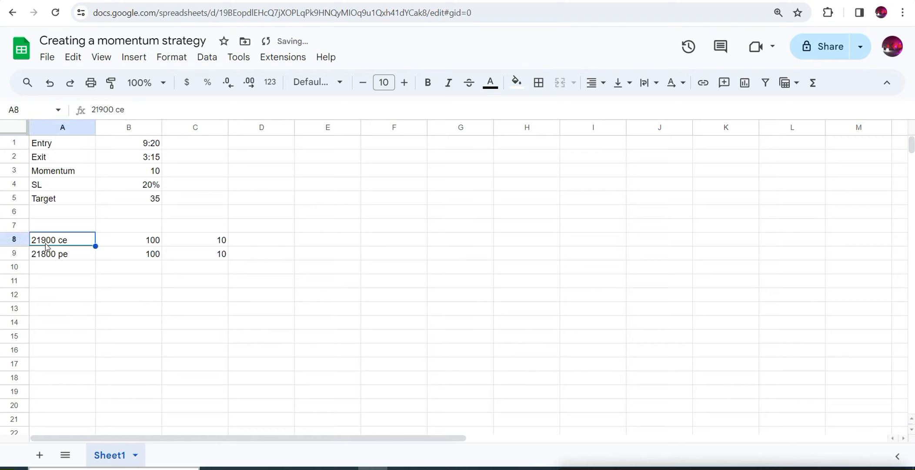
click(132, 227)
click(68, 240)
click(75, 258)
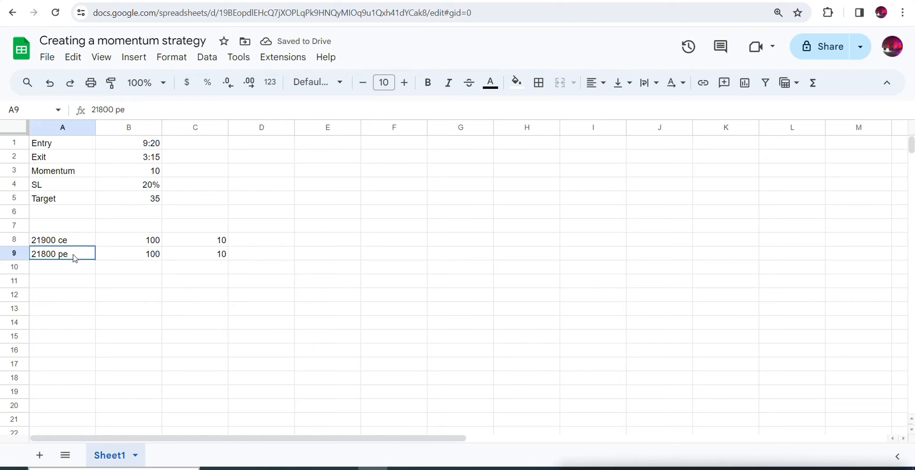
click(150, 252)
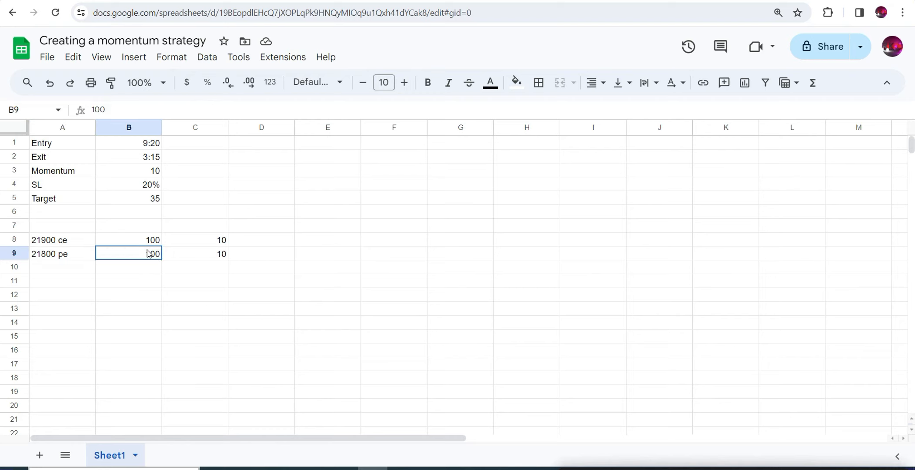
click(134, 239)
click(210, 238)
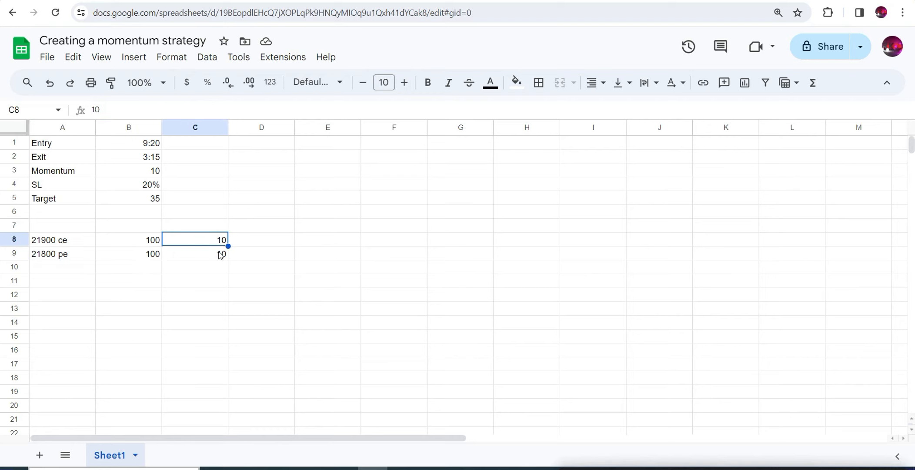
Step: Enter 110 in D8 as the momentum entry price for the 21900 ce example
click(153, 243)
click(213, 240)
click(272, 242)
double_click(272, 240)
text(110)
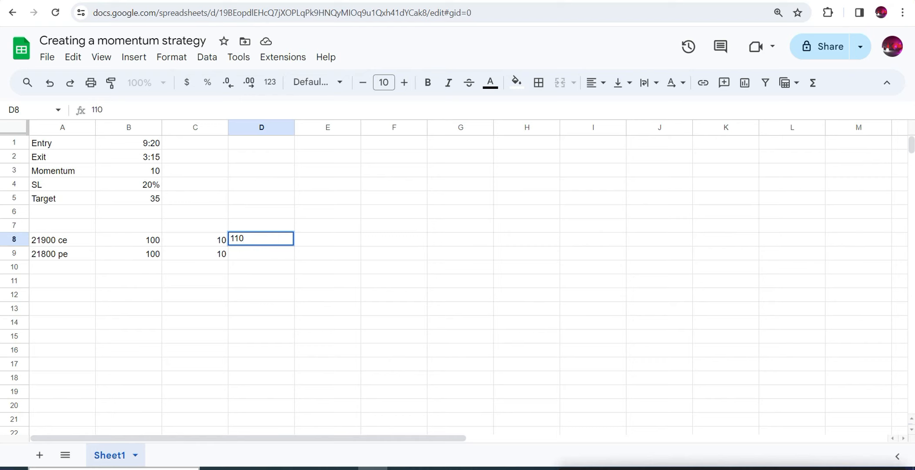
Step: Switch back to AlgoTest and check the Position options of the Call leg, leaving it on Sell
click(263, 1)
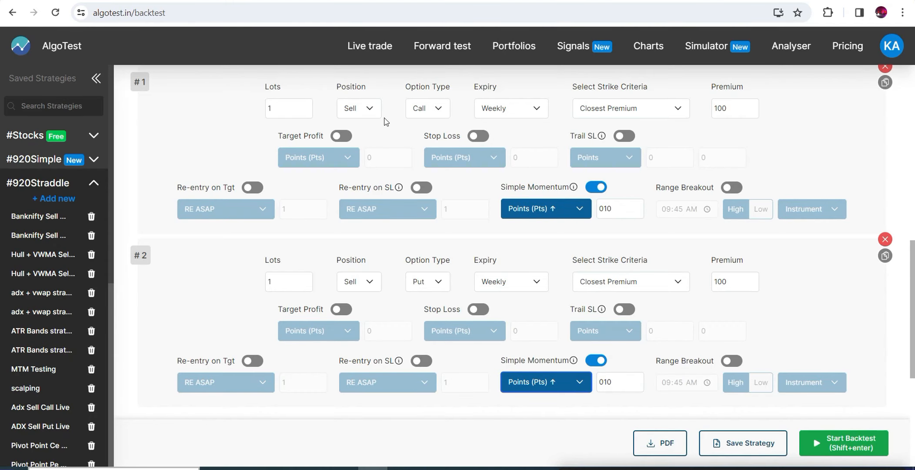
click(369, 114)
click(369, 116)
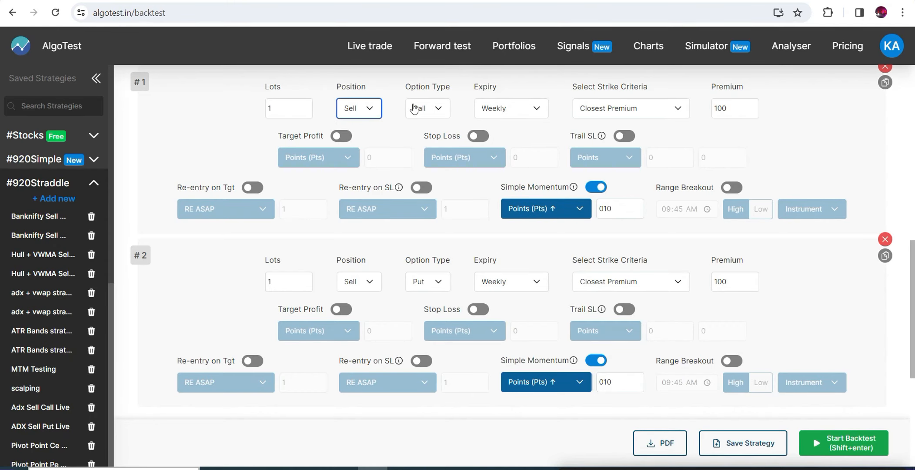
click(369, 114)
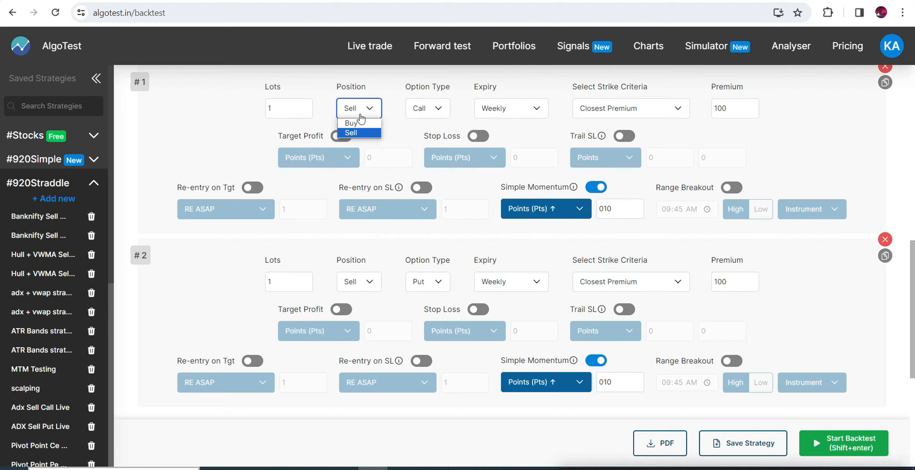
click(359, 115)
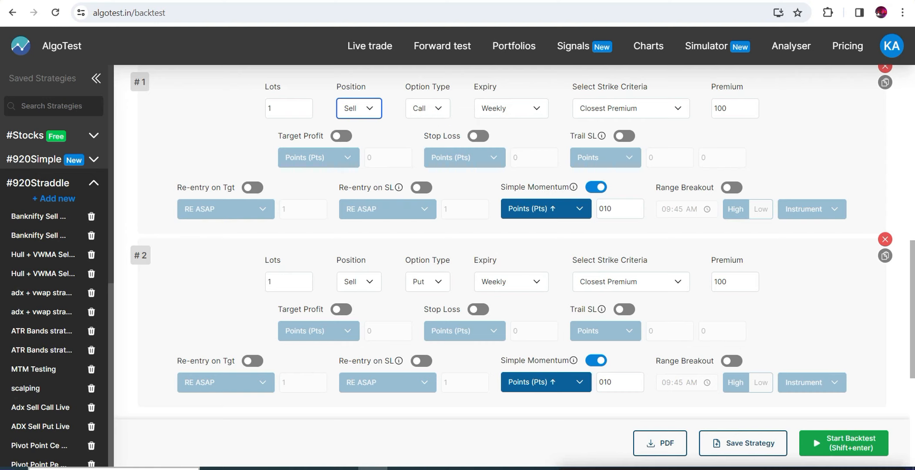
Step: Return to the Google Sheets example and enter 110 in D9 for the 21800 pe row
key(ctrl+Tab)
click(83, 250)
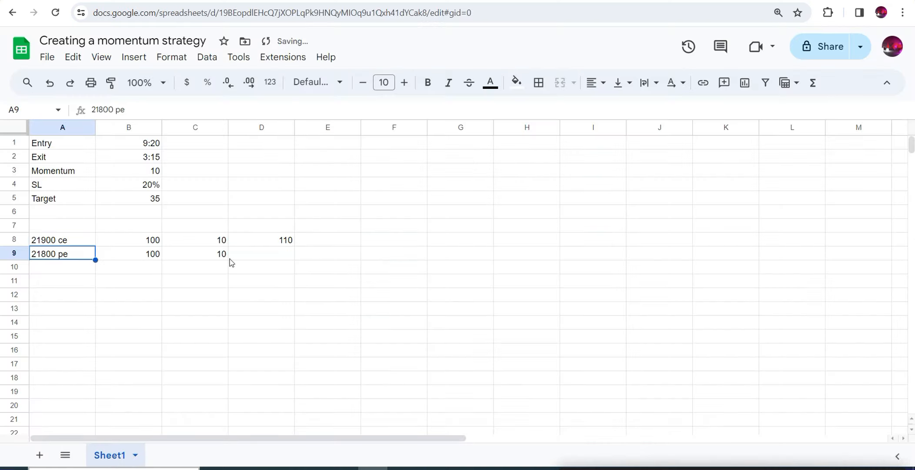
double_click(275, 253)
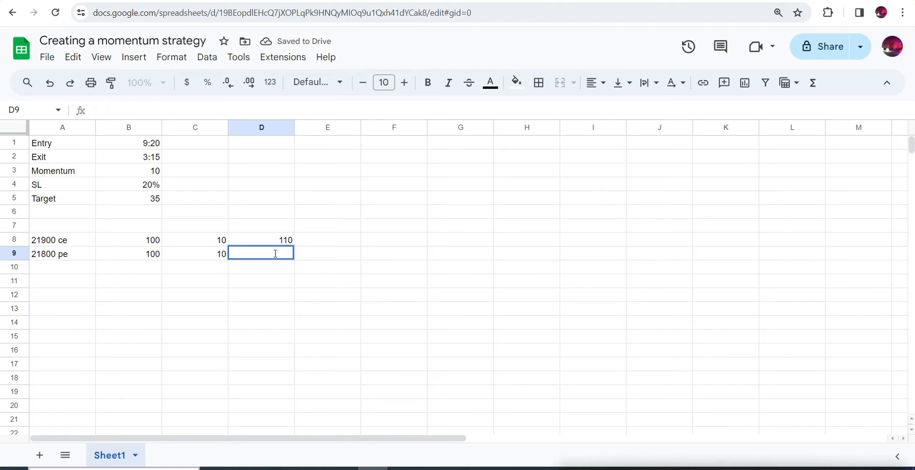
text(11)
text(010)
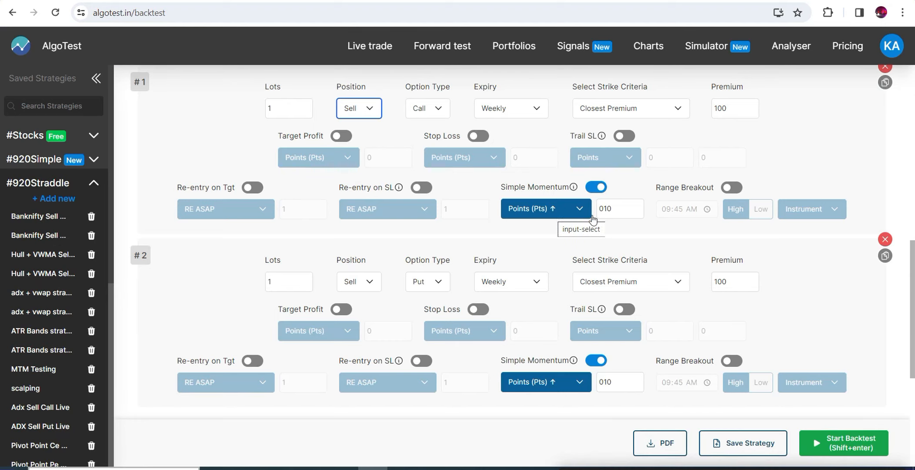
Step: Switch back to AlgoTest and set the Simple Momentum value to 30 on both legs
drag(624, 209, 593, 213)
text(30)
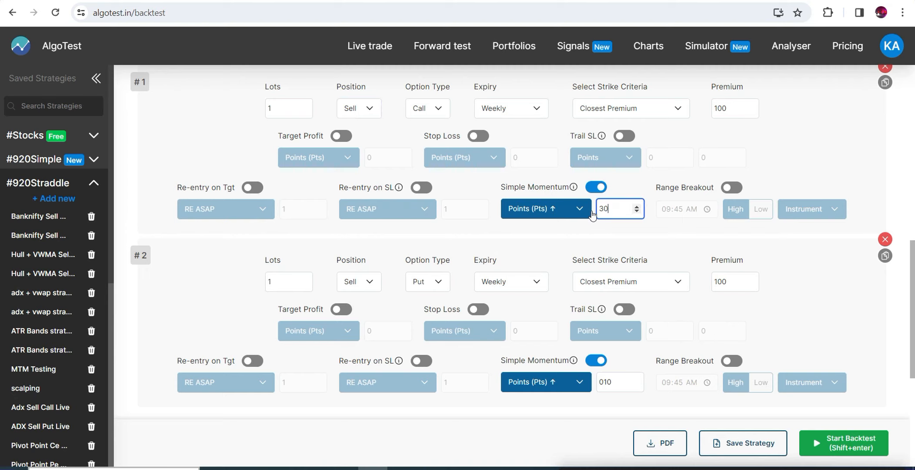
drag(621, 389, 592, 387)
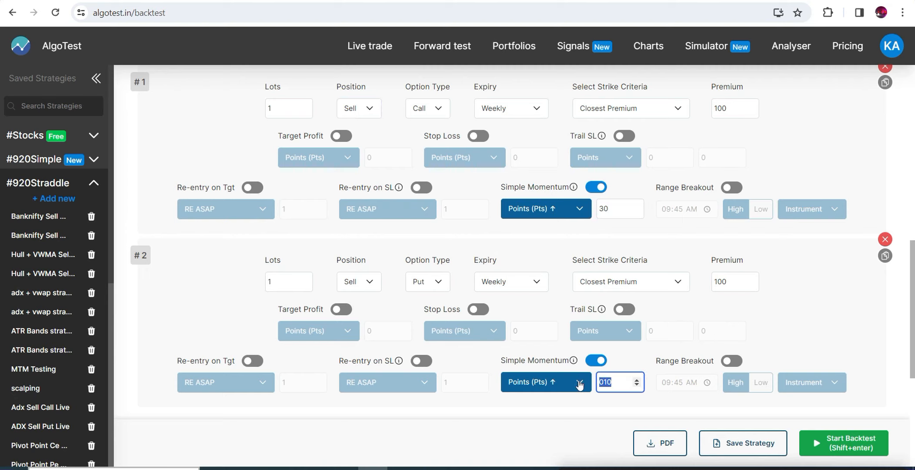
text(30)
click(539, 315)
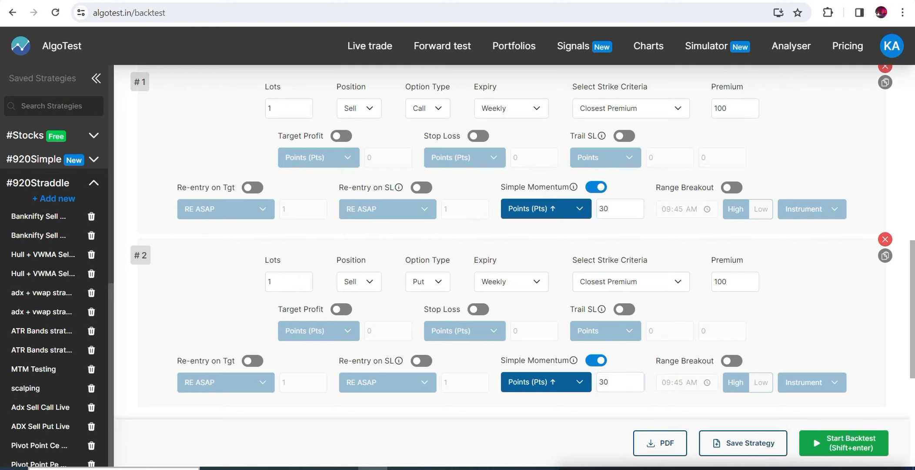
Step: Switch to the Google Sheets example and change the momentum points in C8 and C9 to 30
click(278, 1)
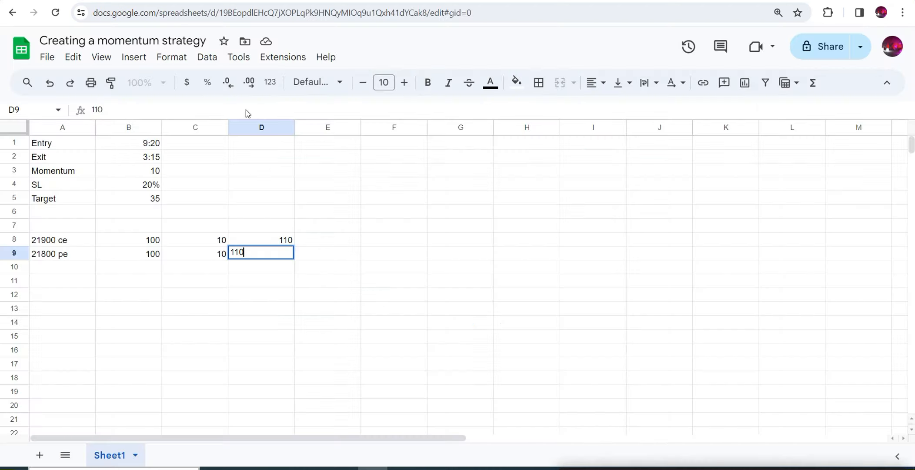
click(131, 239)
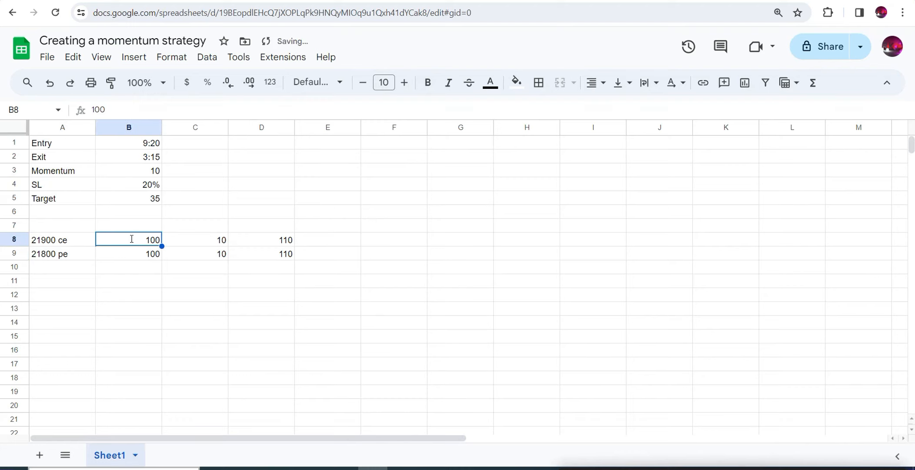
click(224, 240)
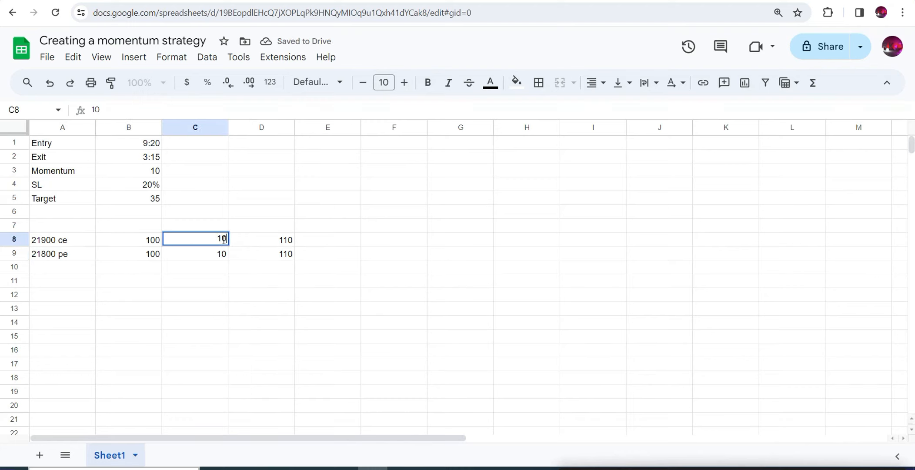
key(BackSpace)
text(30)
click(218, 247)
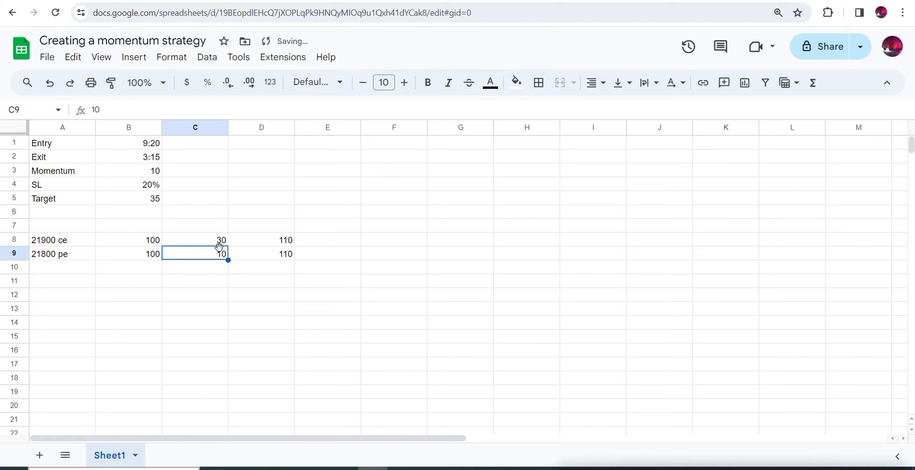
double_click(221, 252)
key(BackSpace)
key(BackSpace)
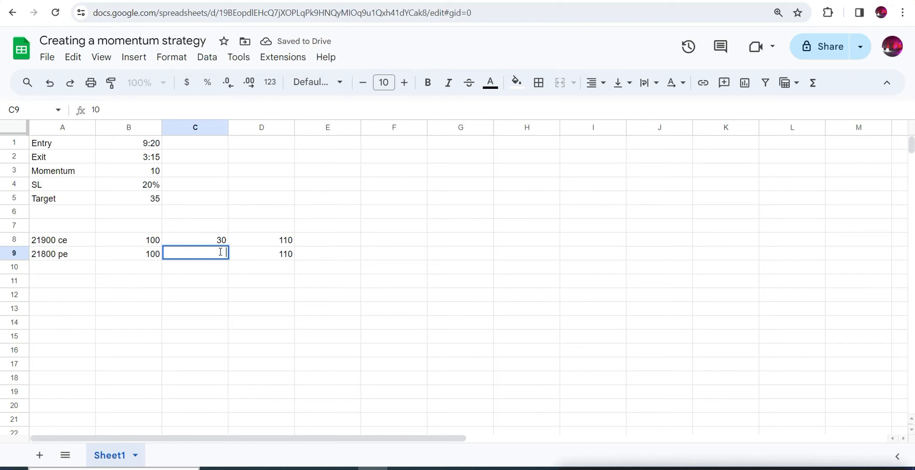
text(30)
Step: Update the entry prices in D8 and D9 to 130 for the ce and pe examples
click(286, 242)
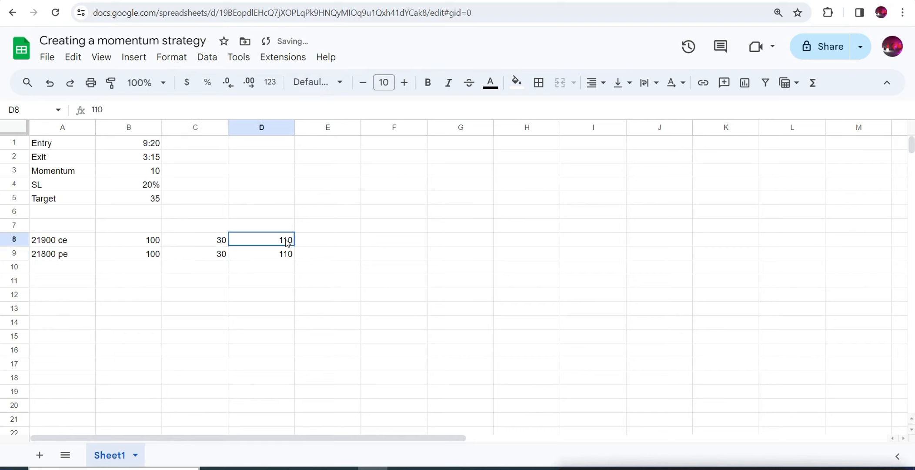
double_click(286, 238)
key(BackSpace)
key(BackSpace)
text(30)
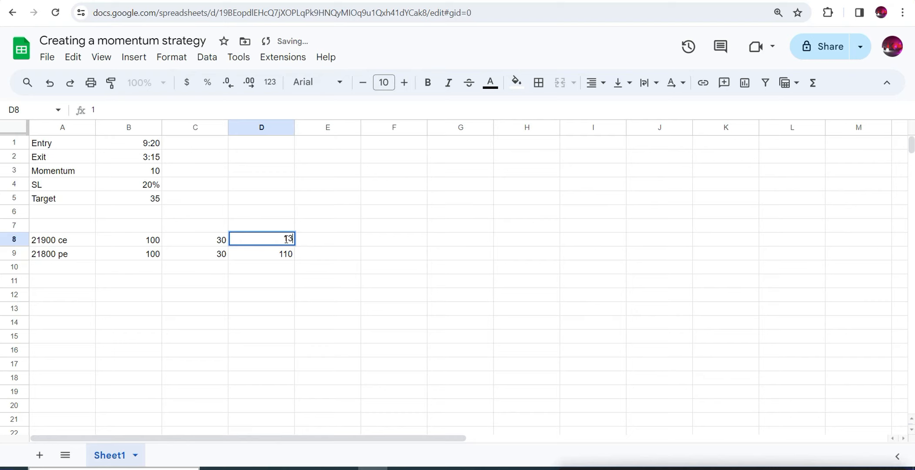
click(292, 253)
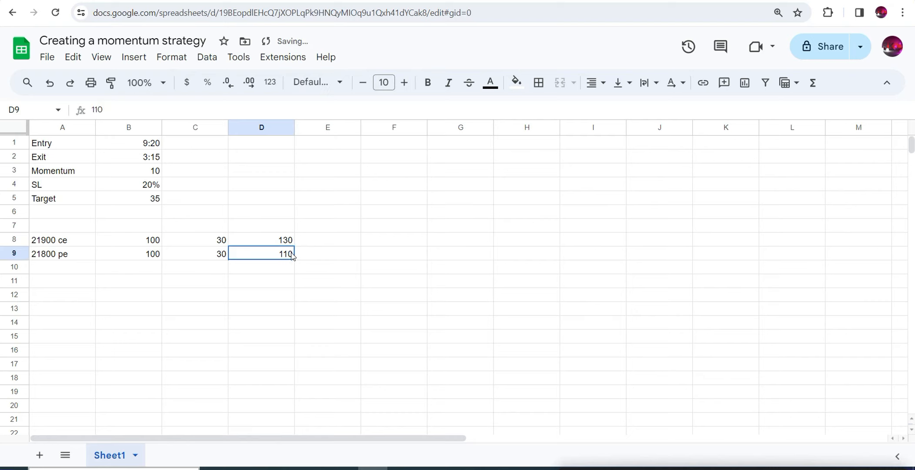
key(BackSpace)
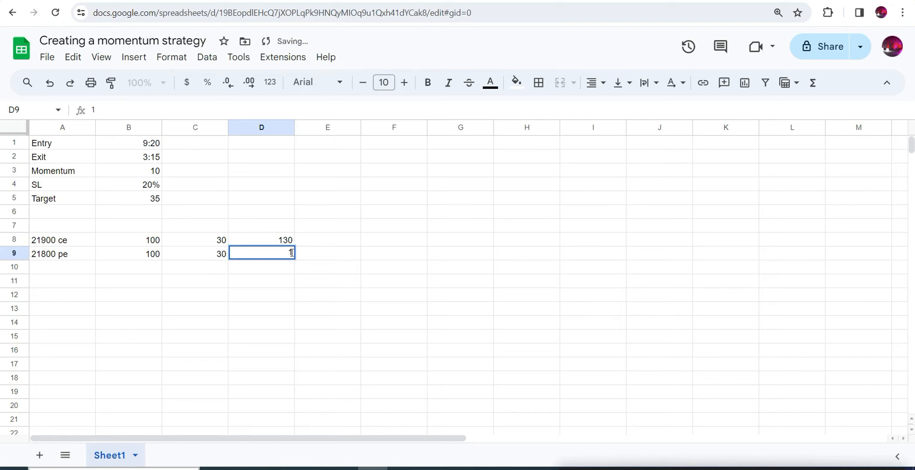
text(130)
Step: Switch back to AlgoTest and change the Simple Momentum type to Points (Pts) ↓ on both legs
key(ctrl+Tab)
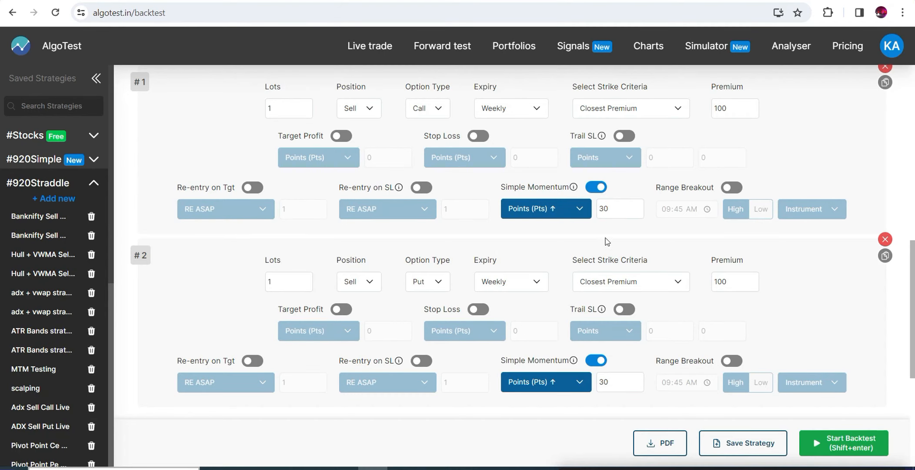
click(569, 211)
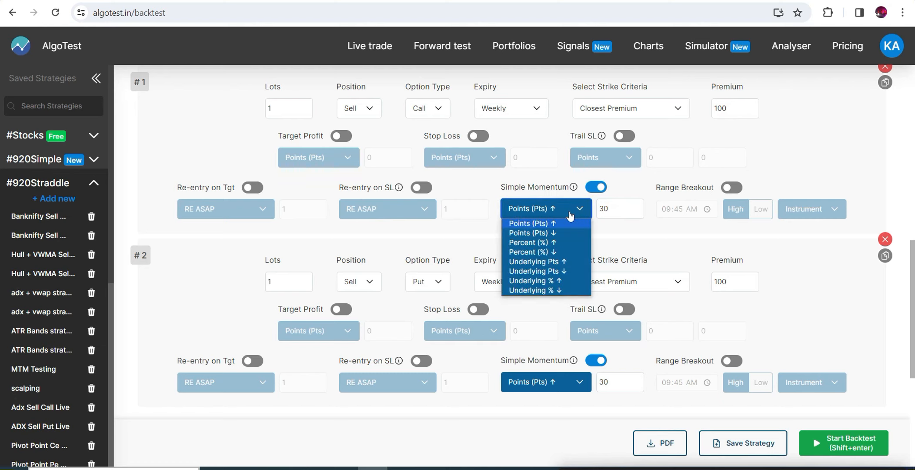
click(561, 234)
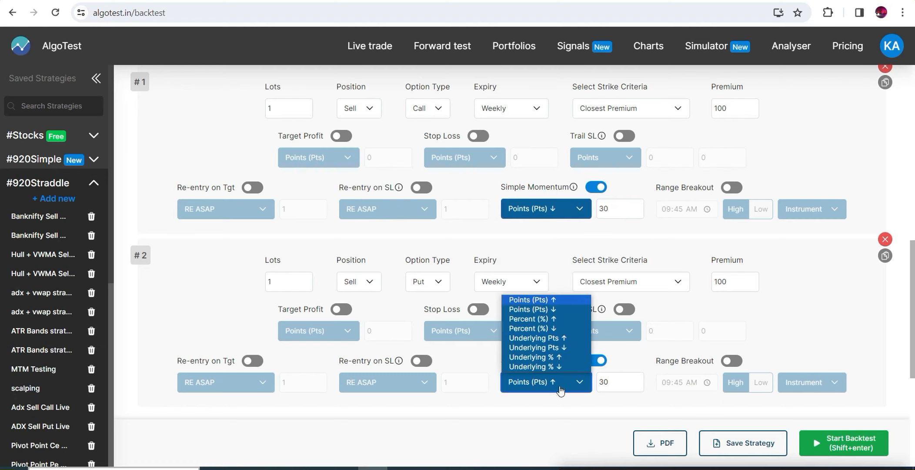
click(547, 309)
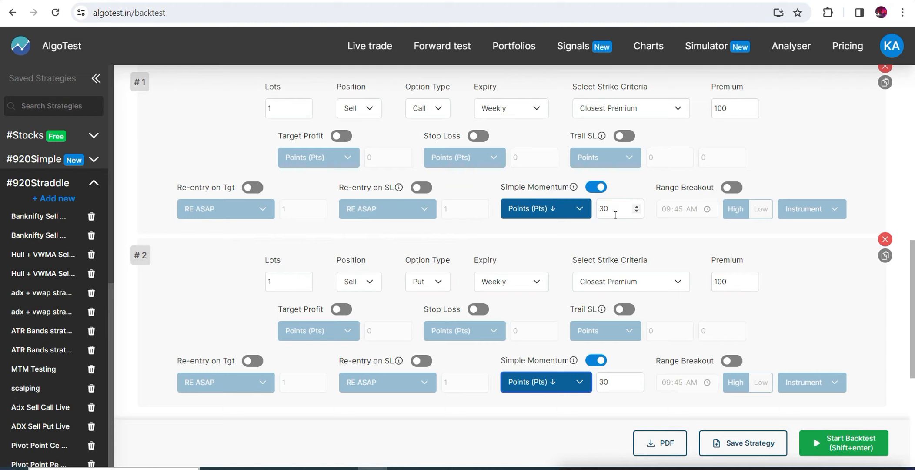
Step: Set the Simple Momentum value to 10 on both the Call and Put legs
click(628, 208)
drag(620, 214, 599, 213)
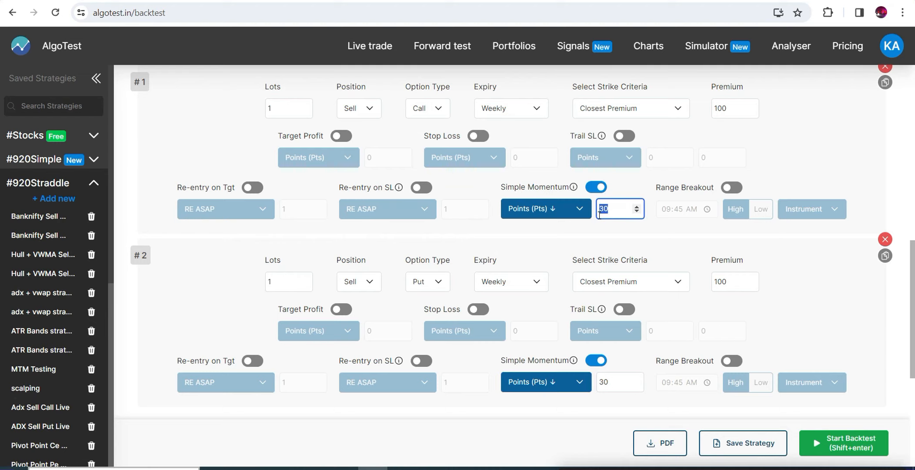
text(10)
drag(622, 383, 588, 391)
key(BackSpace)
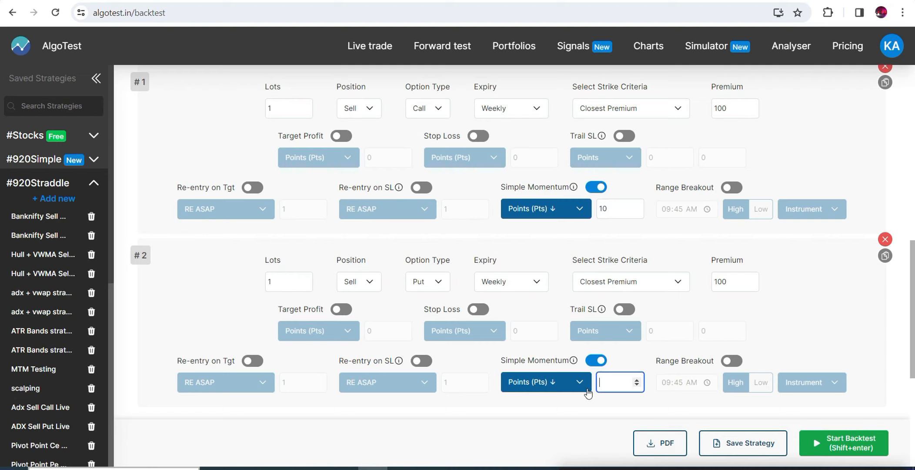
text(10)
Step: Switch to the Google Sheets example and set the ce row's momentum points in C8 to 10 and entry price in D8 to 90
key(alt+Tab)
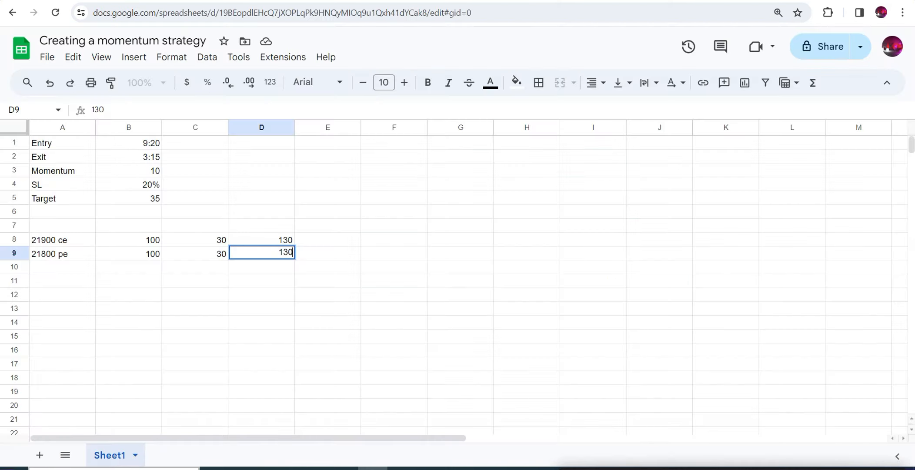
click(220, 242)
text(10)
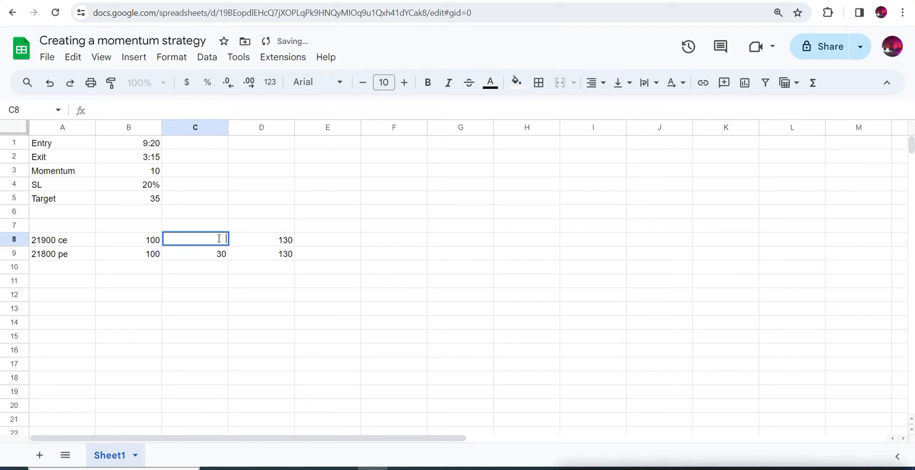
click(286, 244)
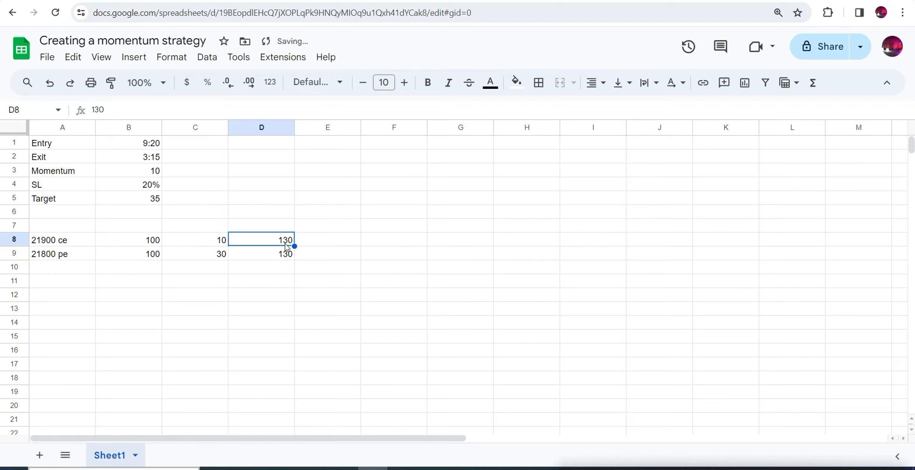
text(90)
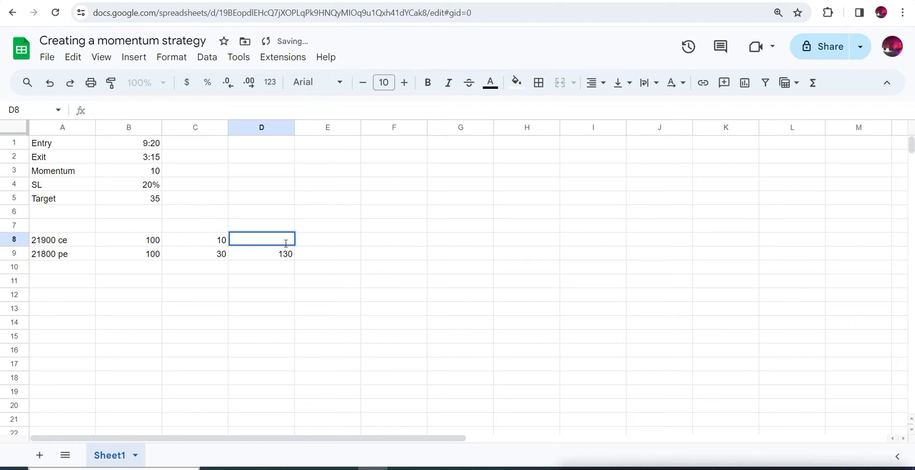
Step: Set the pe row's momentum points in C9 to 10 and its entry price in D9 to 90
click(222, 252)
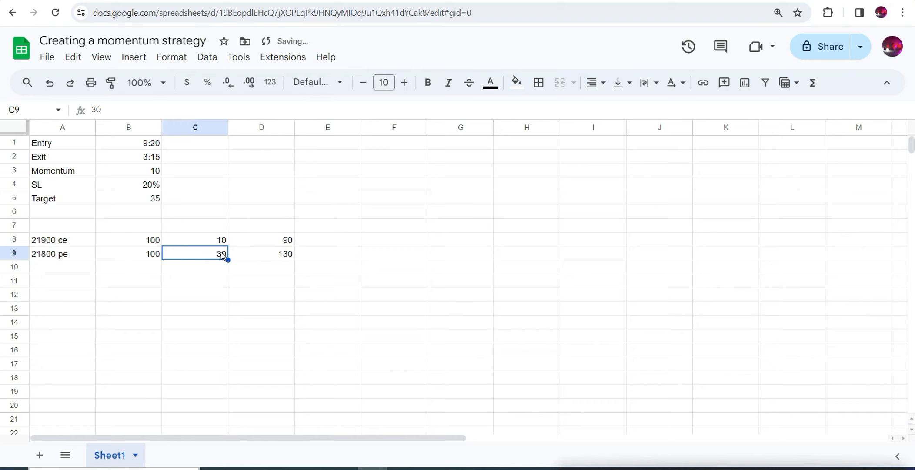
key(BackSpace)
text(10)
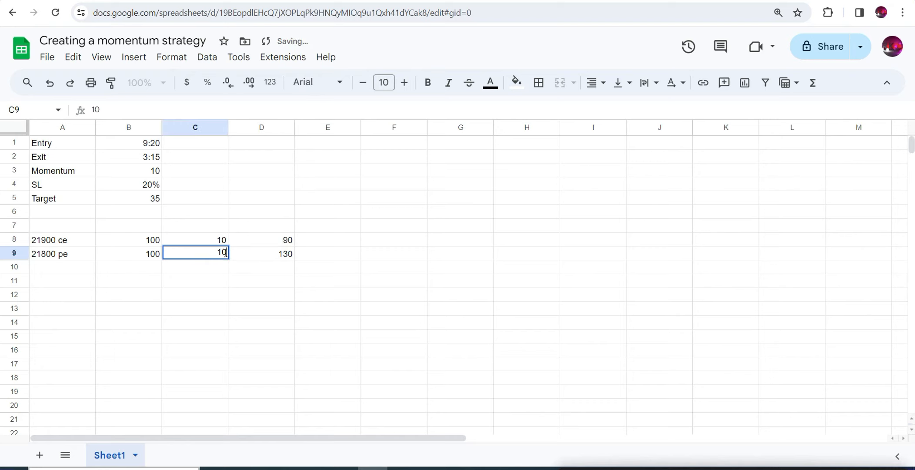
click(284, 256)
double_click(285, 255)
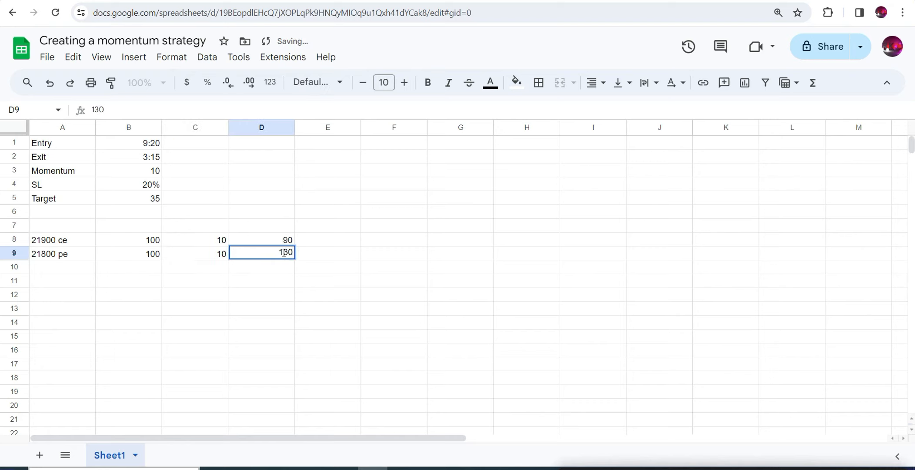
key(BackSpace)
key(BackSpace)
text(90)
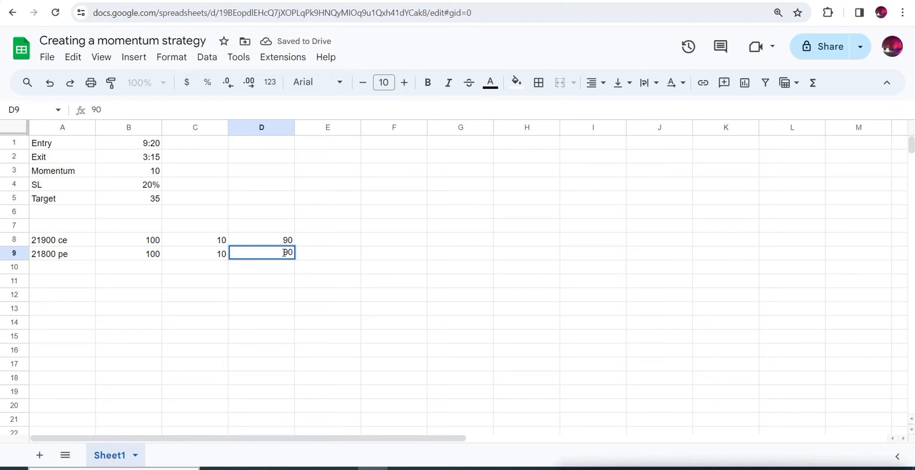
click(156, 244)
click(68, 247)
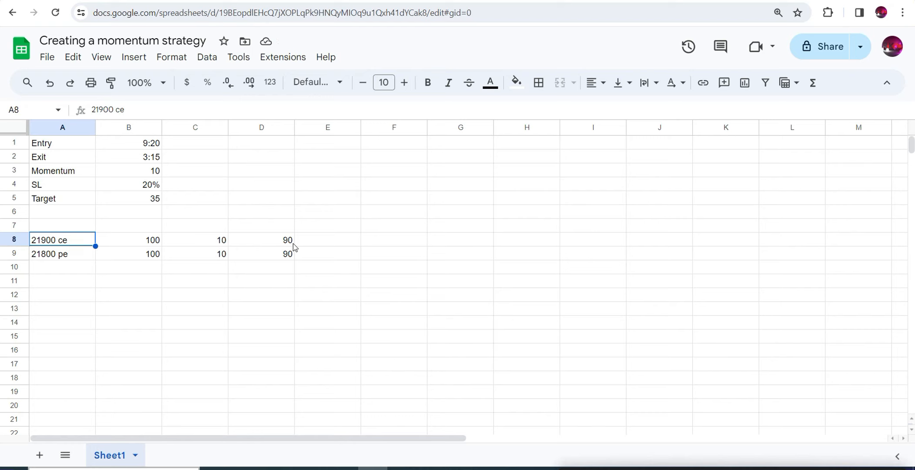
click(43, 266)
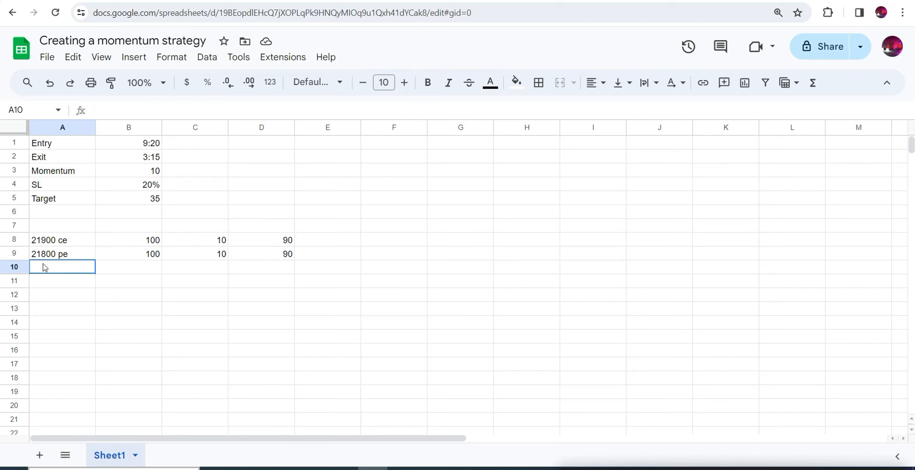
click(57, 255)
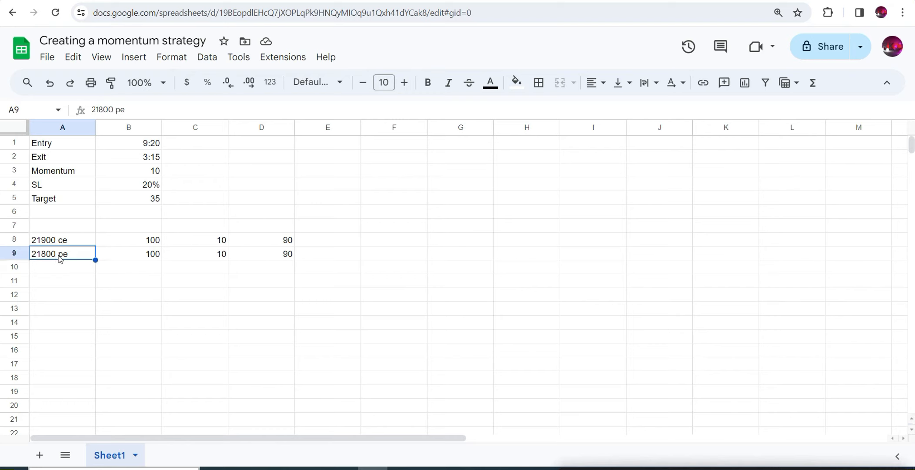
click(266, 244)
click(263, 255)
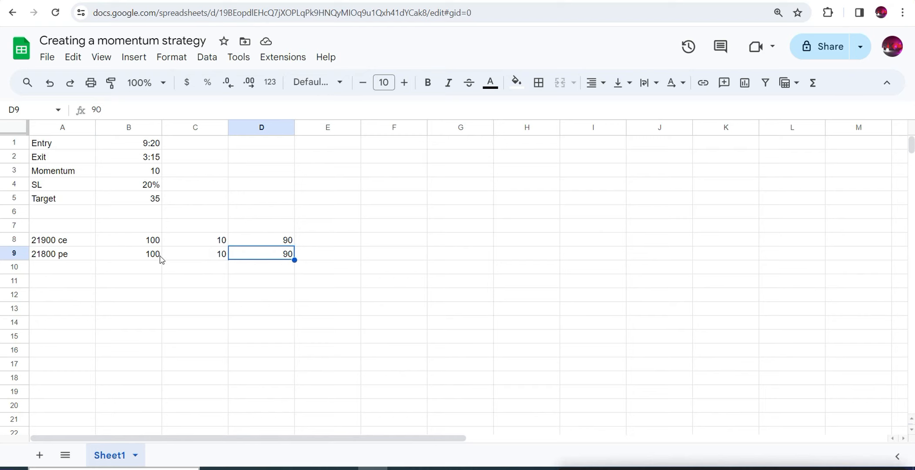
click(262, 242)
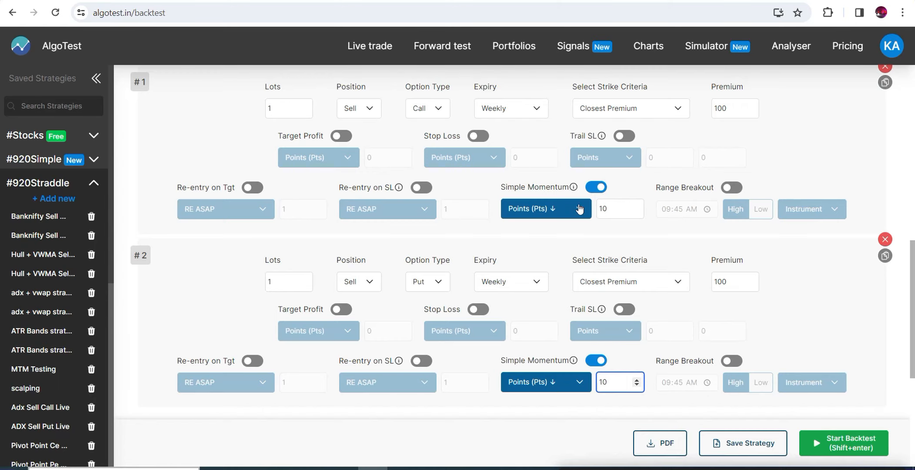
Step: Switch back to AlgoTest and change the Simple Momentum type to Percent (%) ↑ on both legs
click(568, 210)
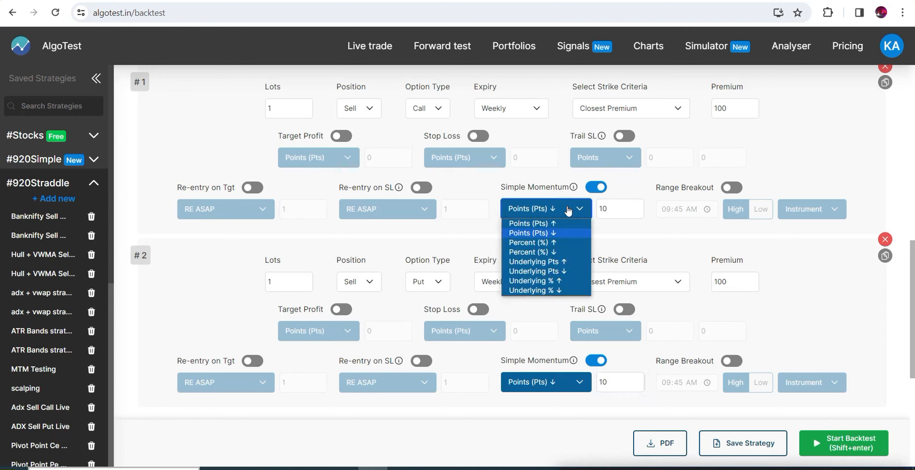
click(557, 242)
click(548, 383)
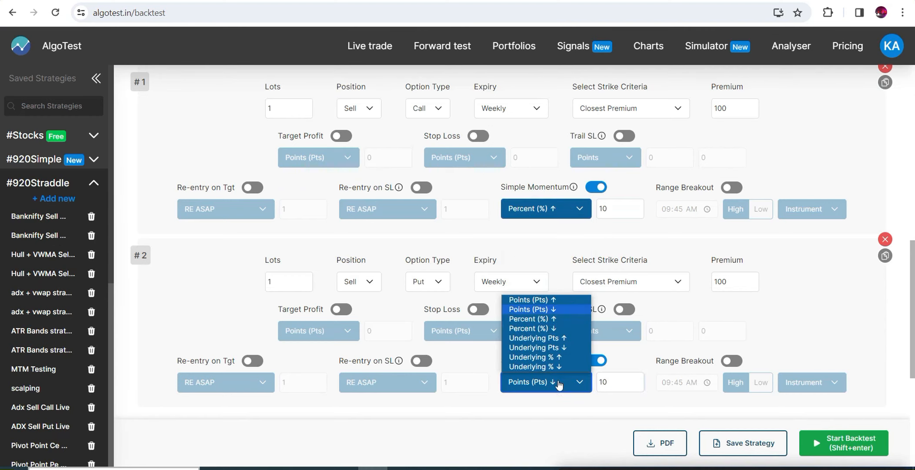
click(534, 319)
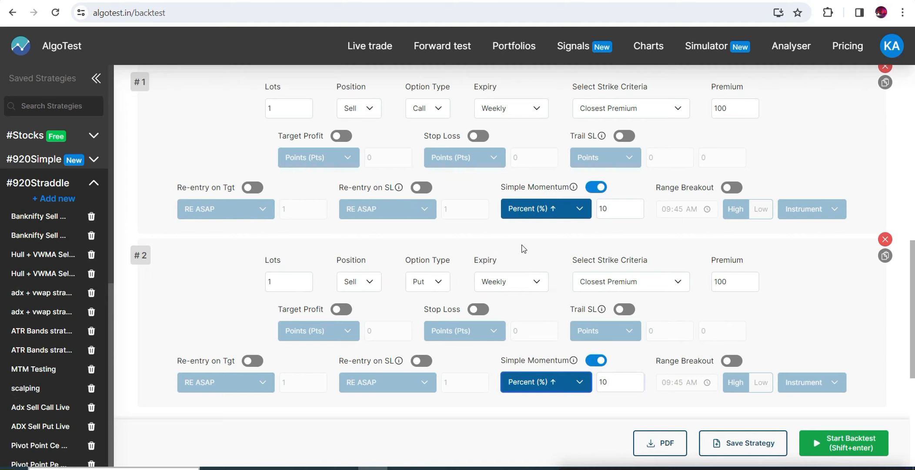
Step: Set the Simple Momentum percentage to 20 on both the Call and Put legs
drag(633, 209, 594, 212)
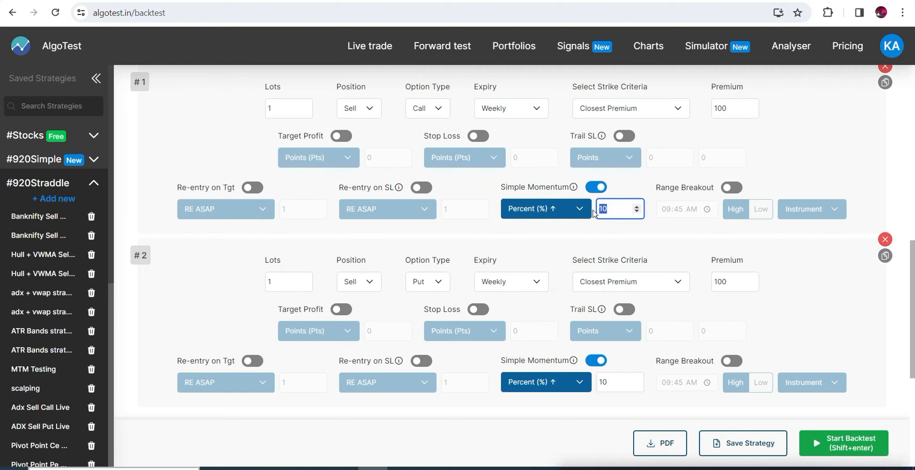
text(20)
drag(635, 382, 593, 383)
text(20)
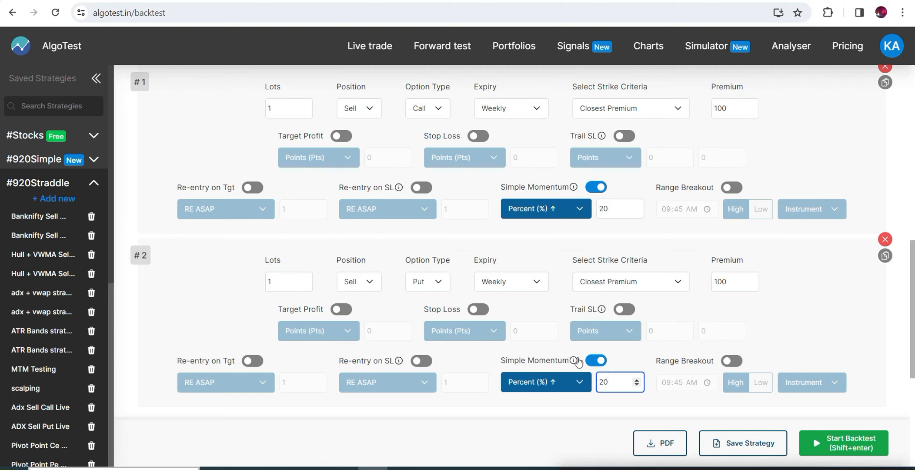
click(528, 236)
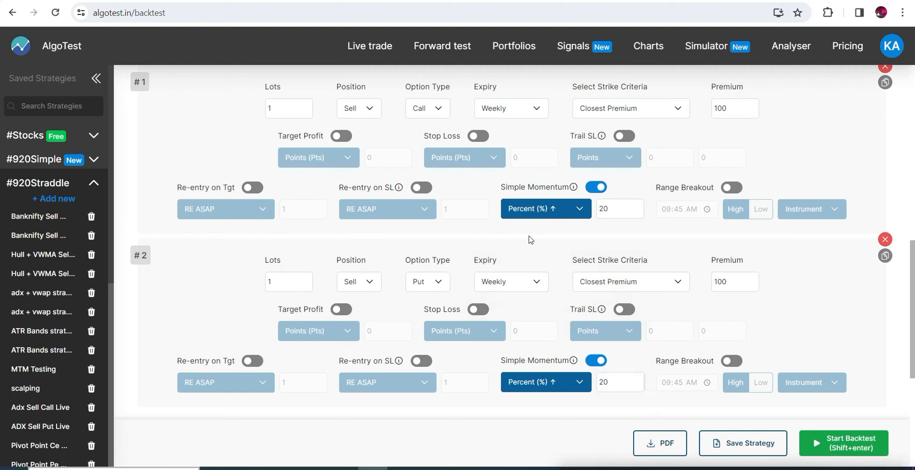
click(743, 105)
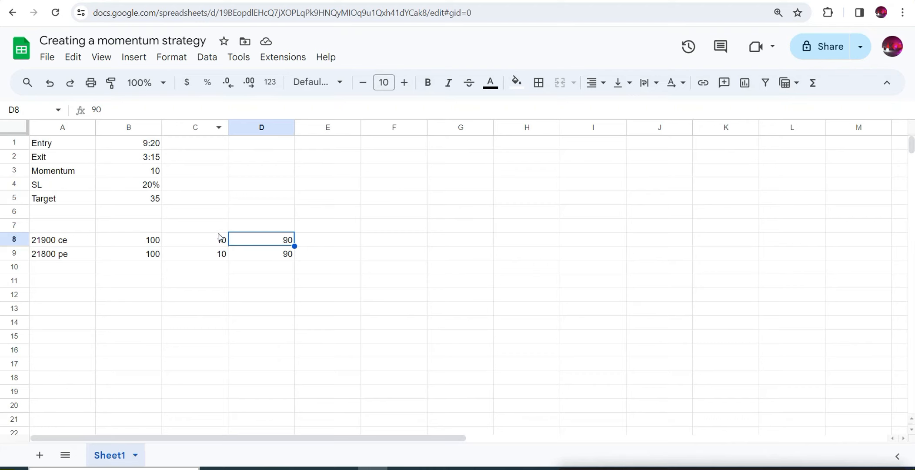
Step: Switch to the Google Sheets example and change the momentum in C8 and C9 to 20%
click(217, 238)
text(20)
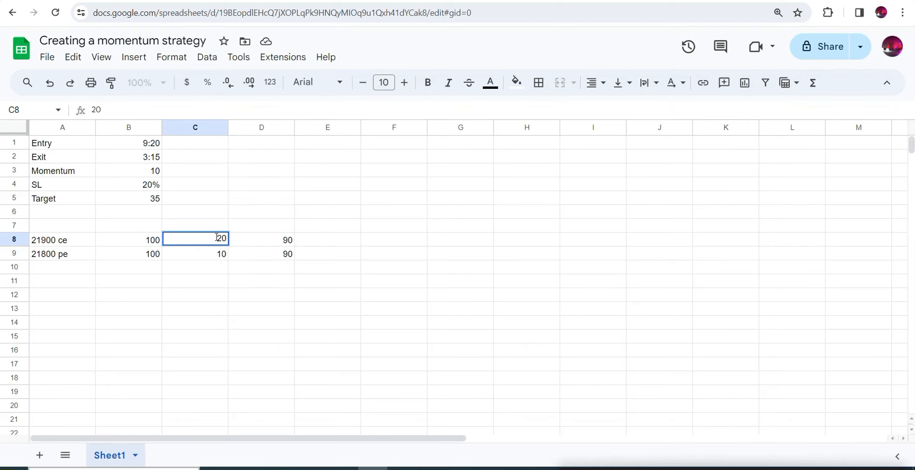
text(%)
click(224, 254)
text(20%)
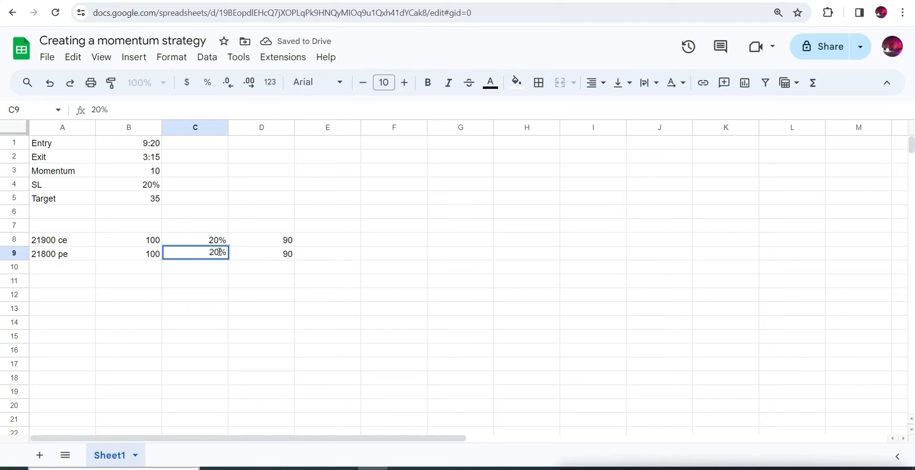
Step: Replace the values in D8 and D9 with 20 for the ce and pe examples
click(292, 242)
key(Delete)
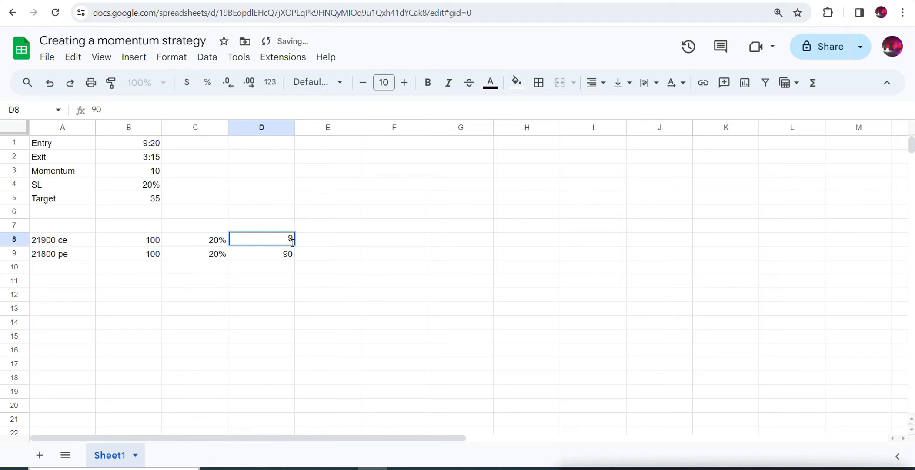
text(20)
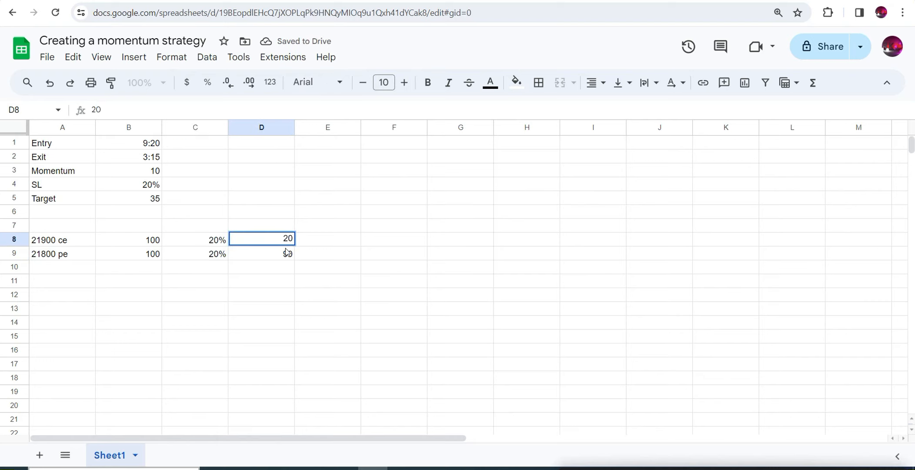
key(Return)
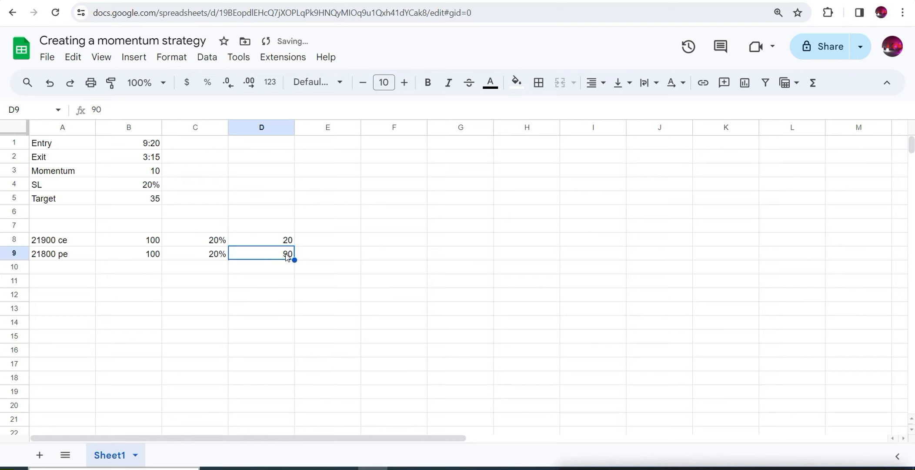
double_click(286, 253)
key(BackSpace)
key(BackSpace)
text(20)
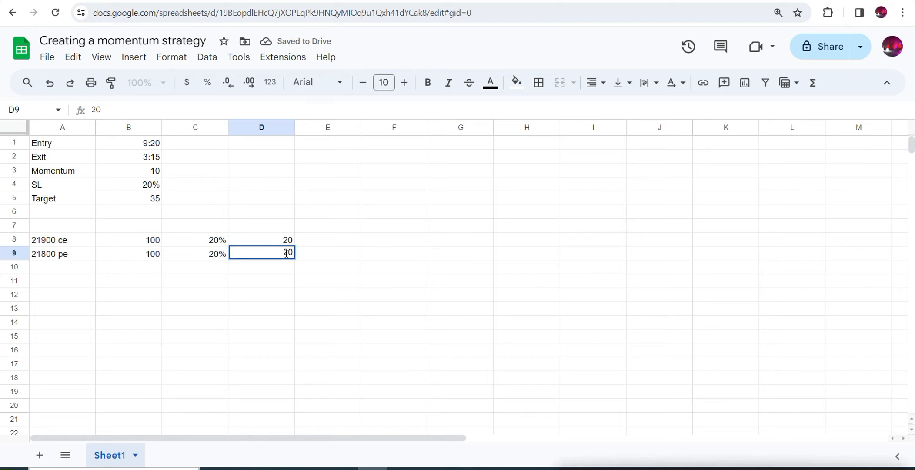
Step: Change the option premiums in B8 and B9 to 200 for the ce and pe examples
click(211, 245)
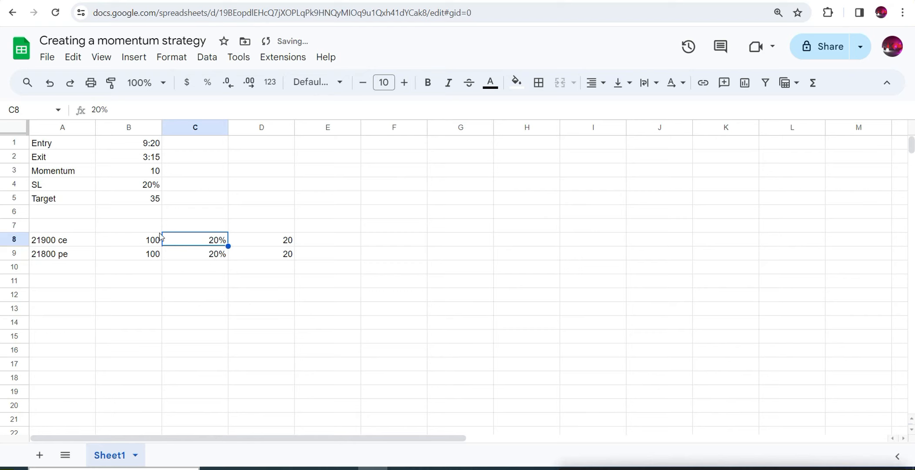
double_click(143, 241)
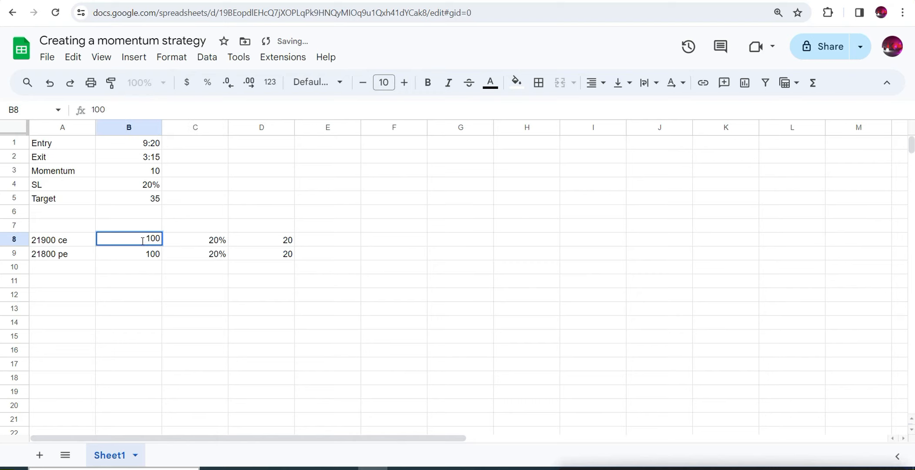
key(BackSpace)
key(BackSpace)
key(BackSpace)
text(200)
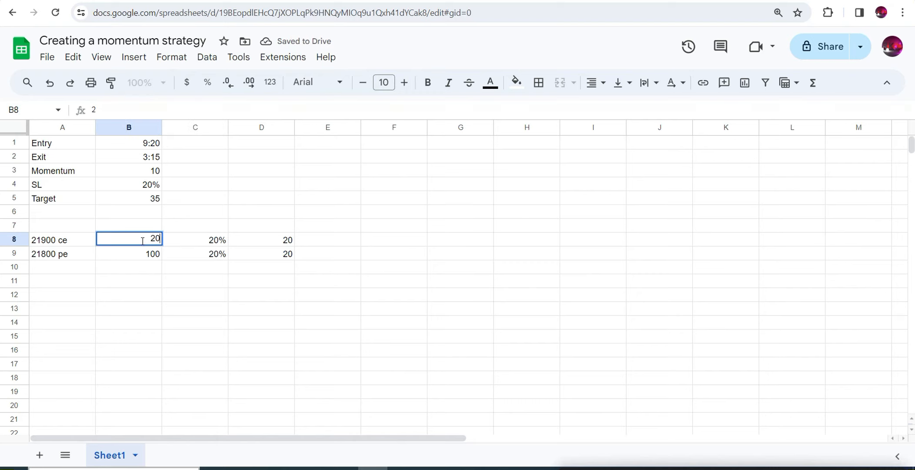
click(157, 254)
double_click(157, 253)
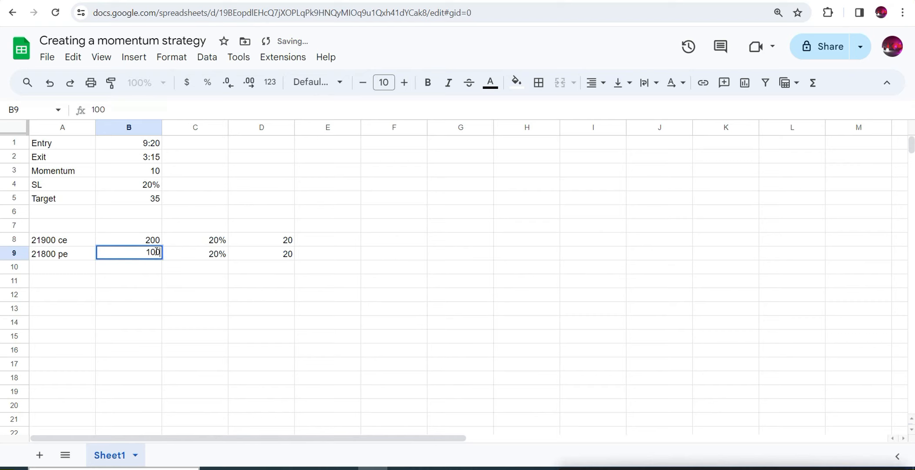
key(BackSpace)
key(BackSpace)
key(BackSpace)
text(200)
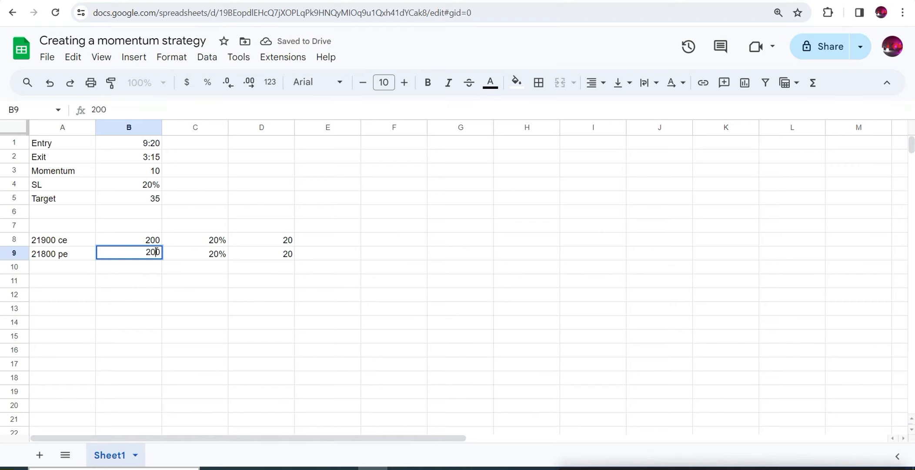
Step: Replace the momentum amounts in D8 and D9 with 40 for the ce and pe examples
click(176, 243)
click(159, 241)
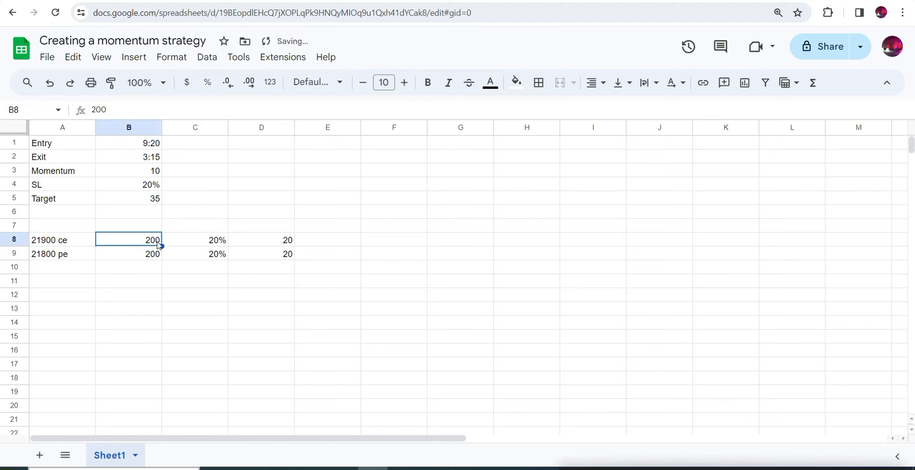
click(271, 242)
key(Delete)
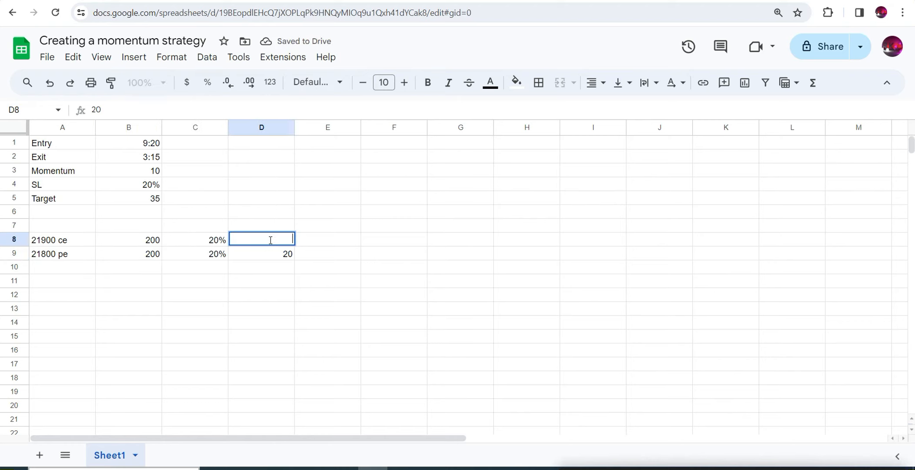
text(40)
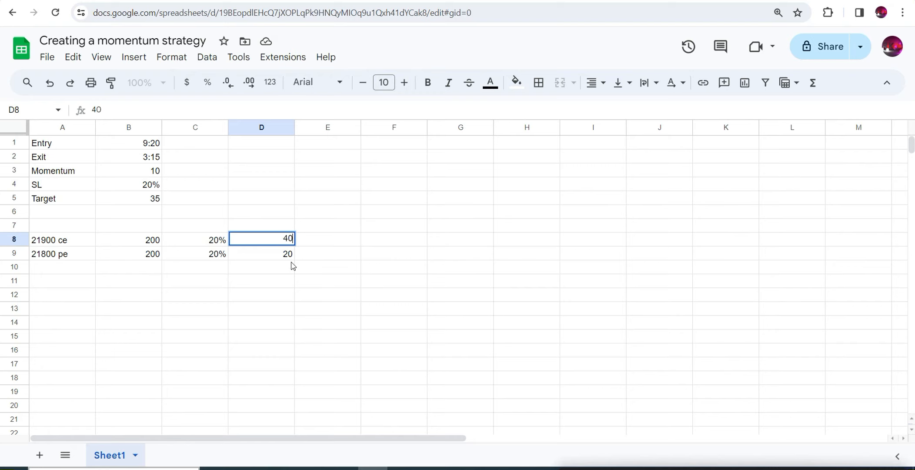
click(283, 255)
double_click(283, 253)
key(BackSpace)
key(BackSpace)
text(40)
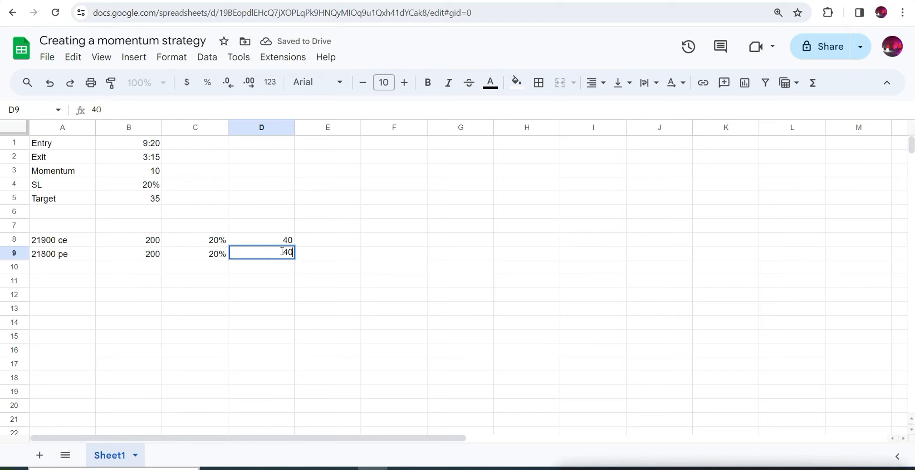
Step: Enter 240 as the upward momentum entry price in F8 and F9 for the ce and pe examples
click(154, 240)
double_click(389, 243)
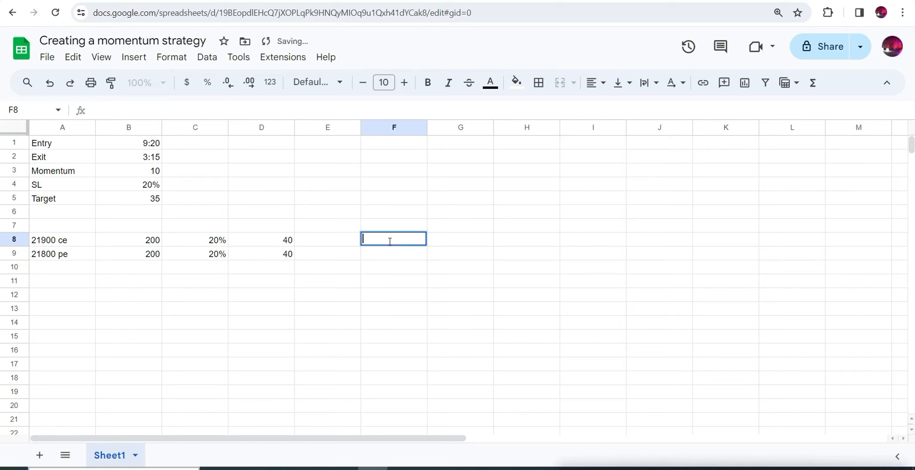
text(240)
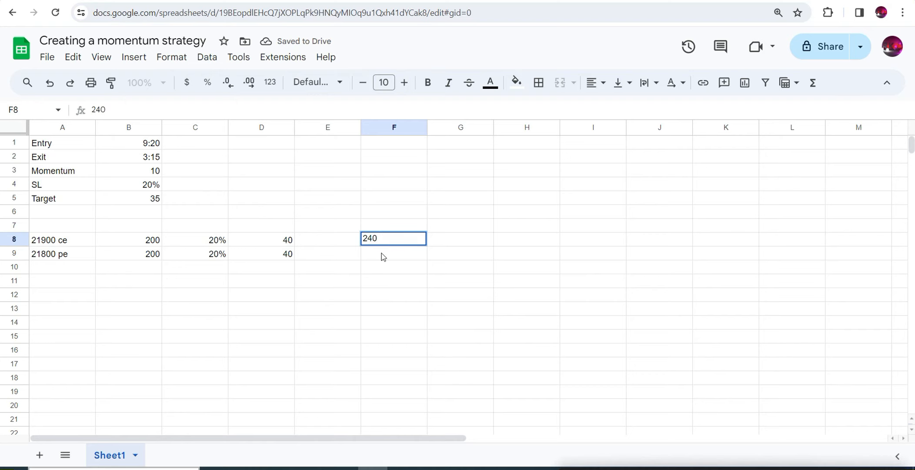
click(380, 255)
text(240)
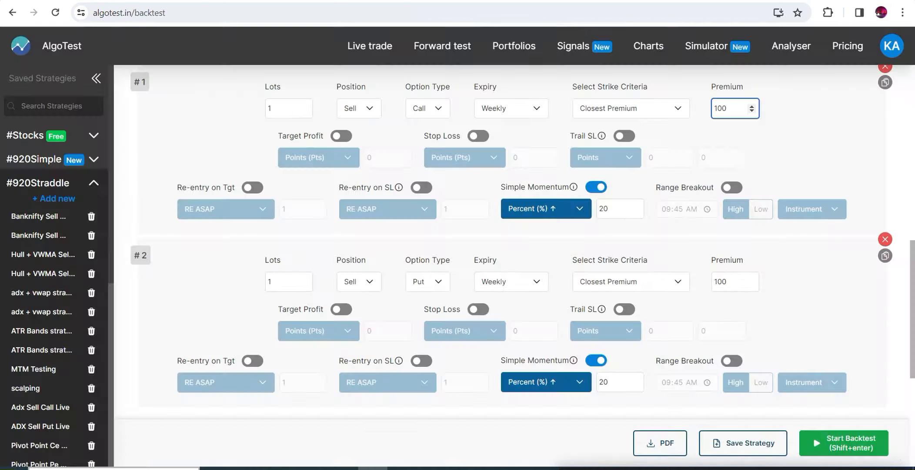
Step: In the AlgoTest strategy, set the Simple Momentum type to Percent (%) ↓ on both the Call and Put legs
click(544, 209)
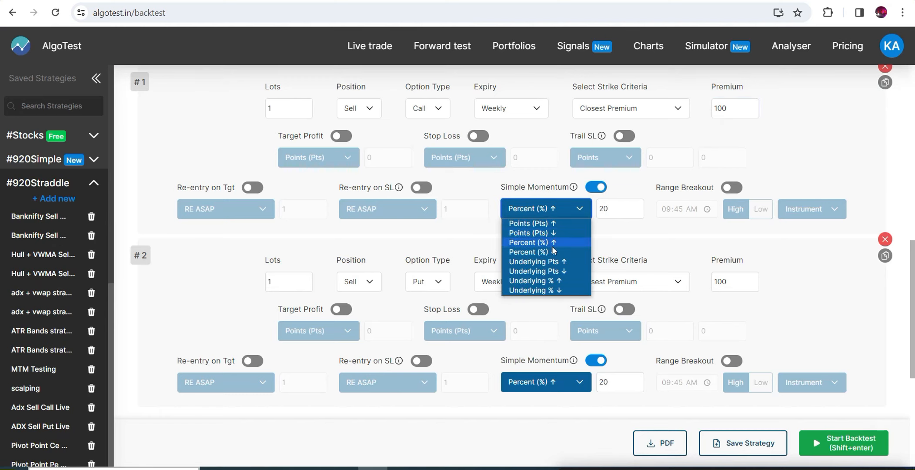
click(546, 251)
click(551, 382)
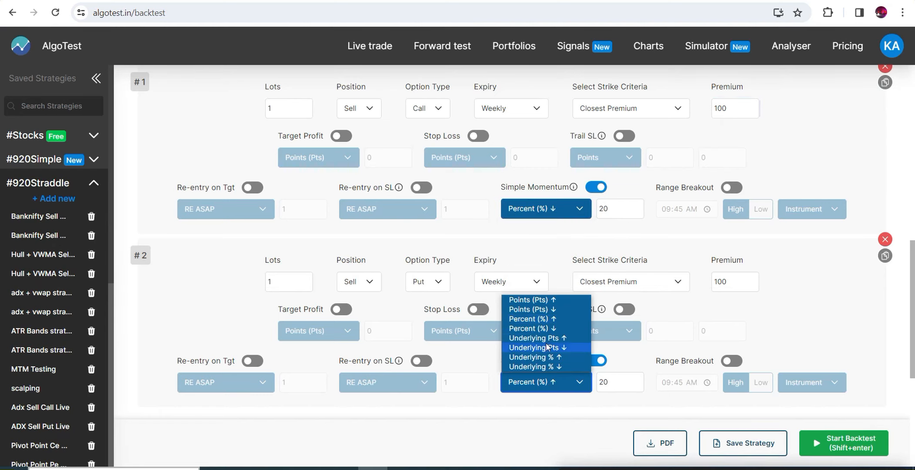
click(529, 329)
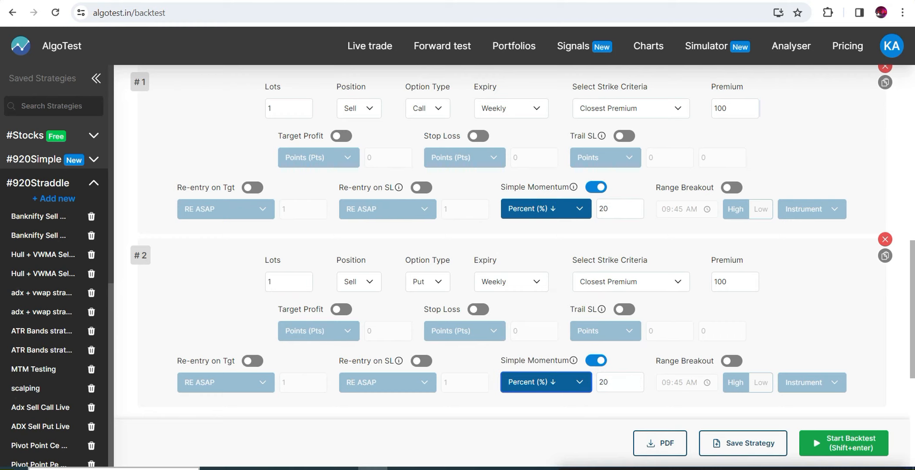
Step: Switch back to the Google Sheets example and change the ce entry price in F8 to 160
click(254, 1)
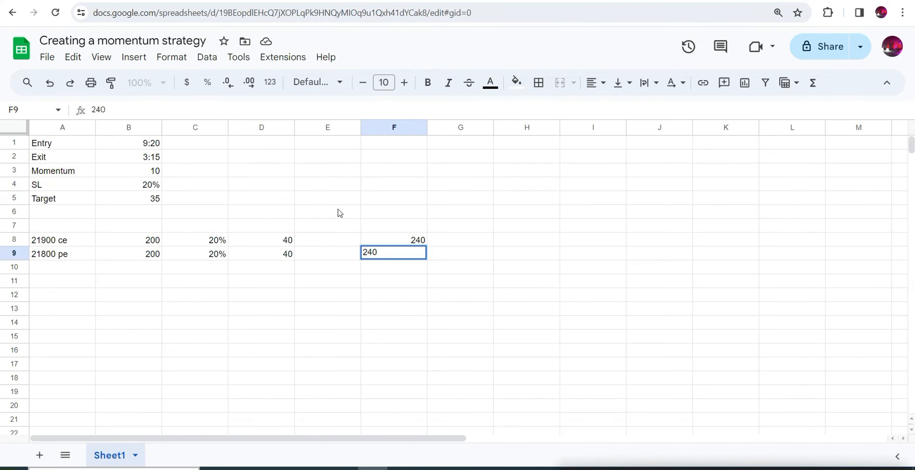
click(151, 245)
click(203, 244)
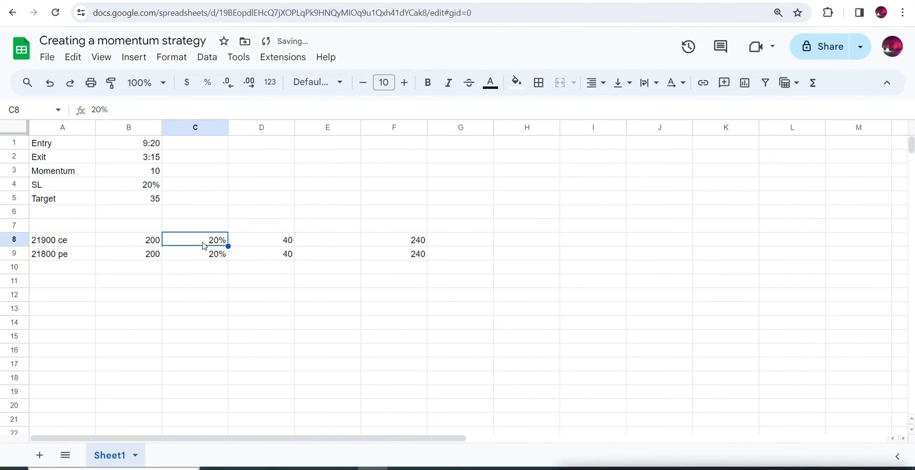
click(282, 242)
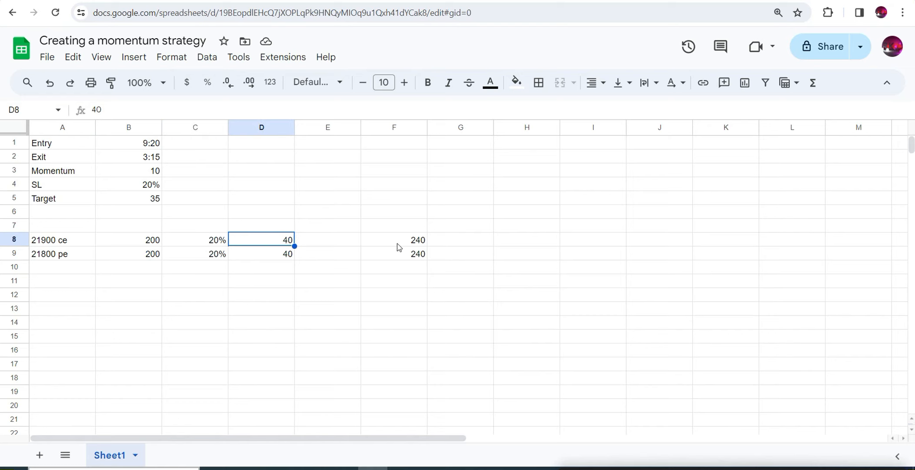
double_click(413, 240)
key(BackSpace)
key(BackSpace)
key(BackSpace)
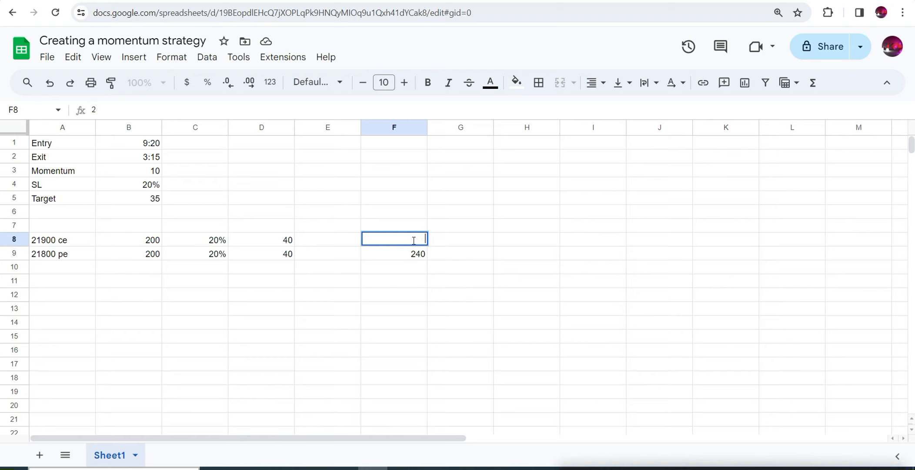
text(160)
Step: Change the pe entry price in F9 to 160
double_click(413, 252)
key(BackSpace)
key(BackSpace)
key(BackSpace)
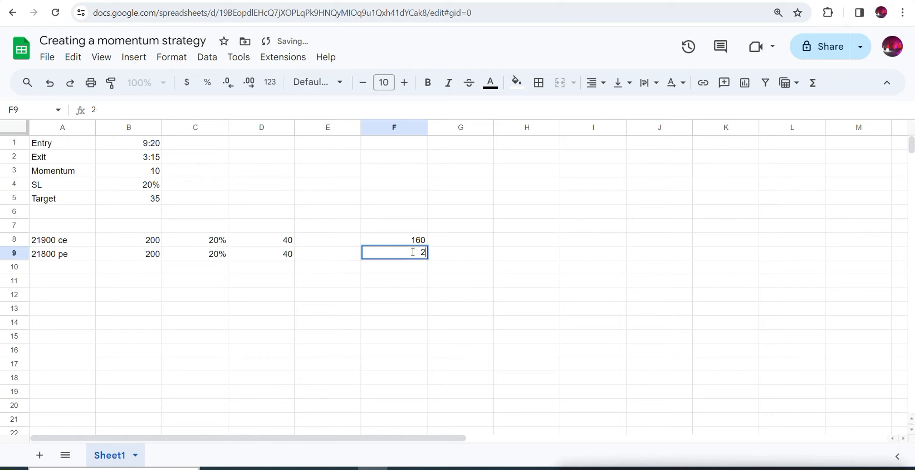
text(160)
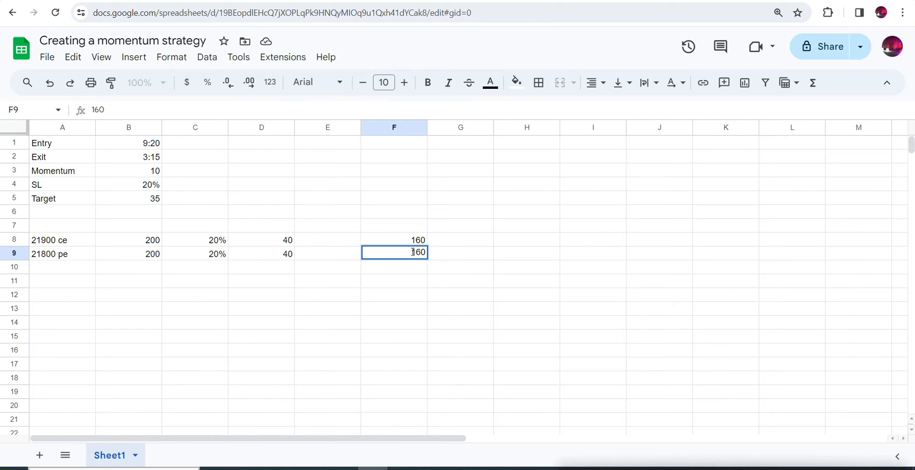
Step: Review the ce option premium in B8 and the entry time in B1
click(143, 243)
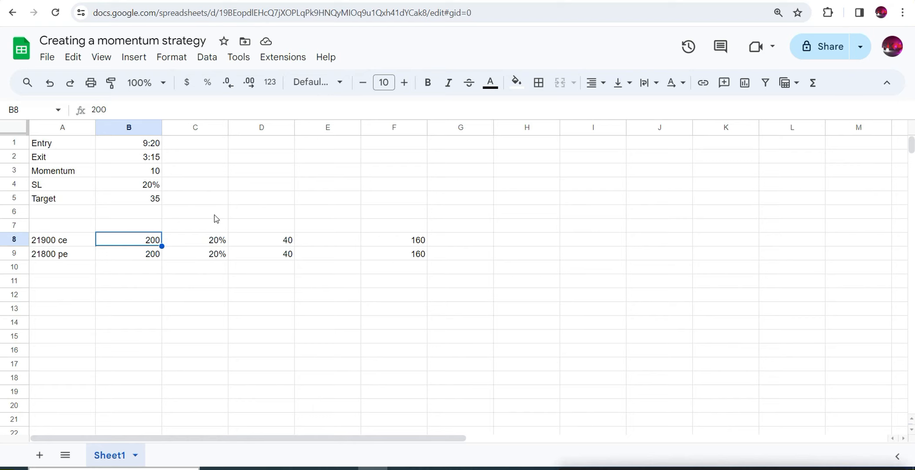
click(148, 148)
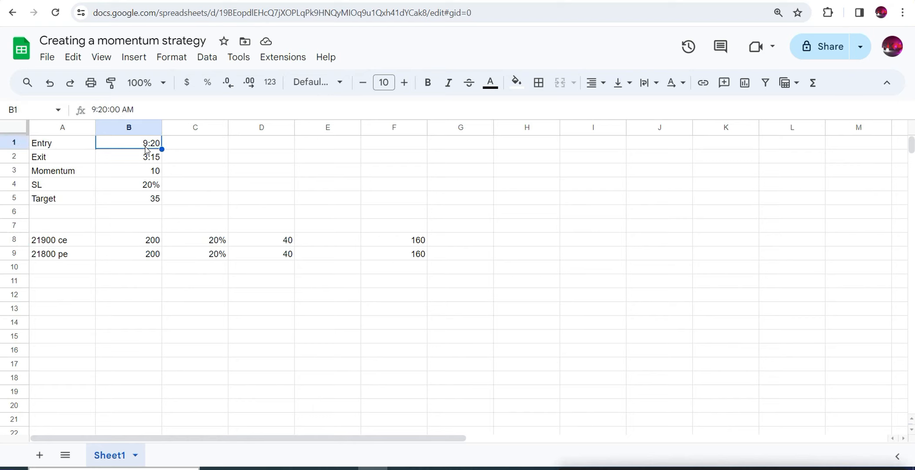
double_click(146, 147)
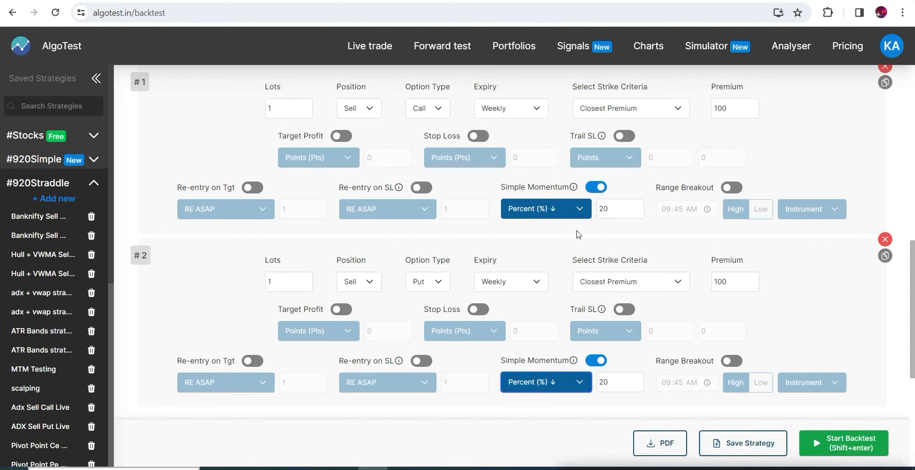
Step: Switch to AlgoTest and review the Call leg's Simple Momentum types, keeping Percent (%) ↓ selected
scroll(579, 234, down, 1)
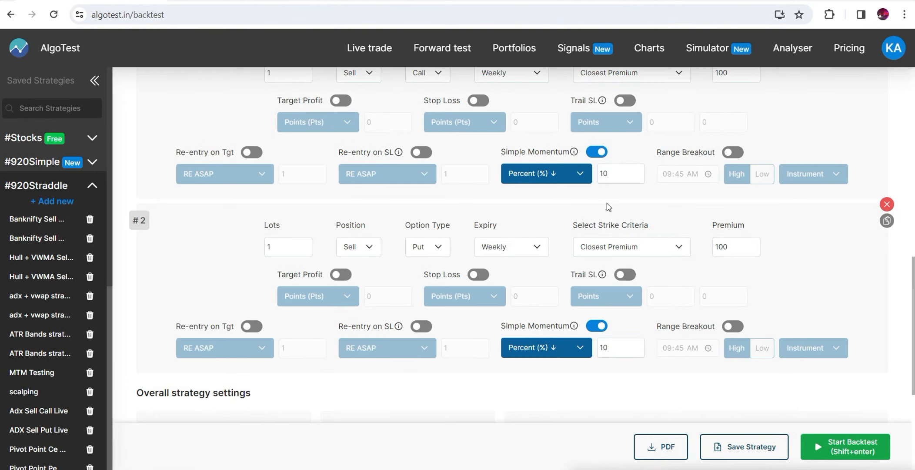
click(578, 175)
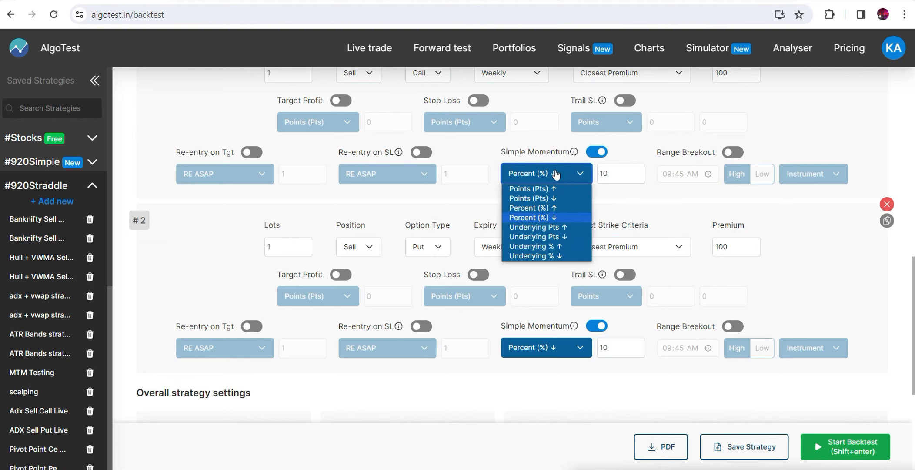
click(539, 216)
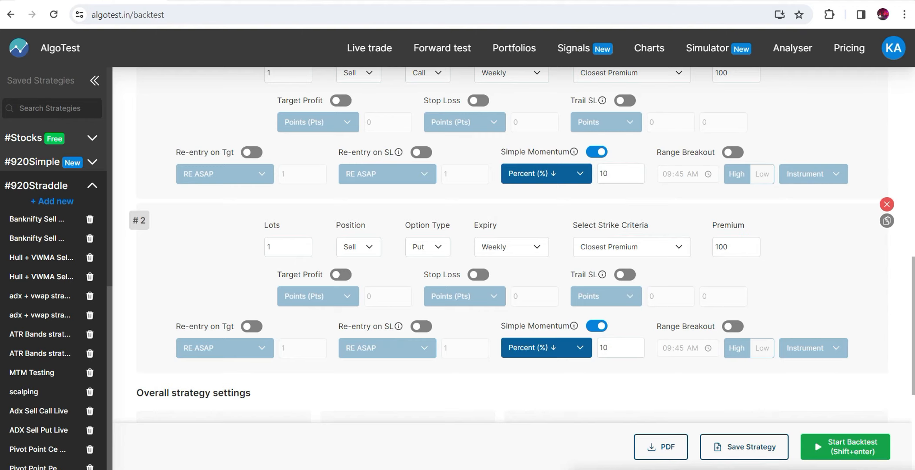
Step: Check the Nifty 1-minute chart in TradingView, and return to AlgoTest to view the Call leg's underlying-based momentum types
click(375, 0)
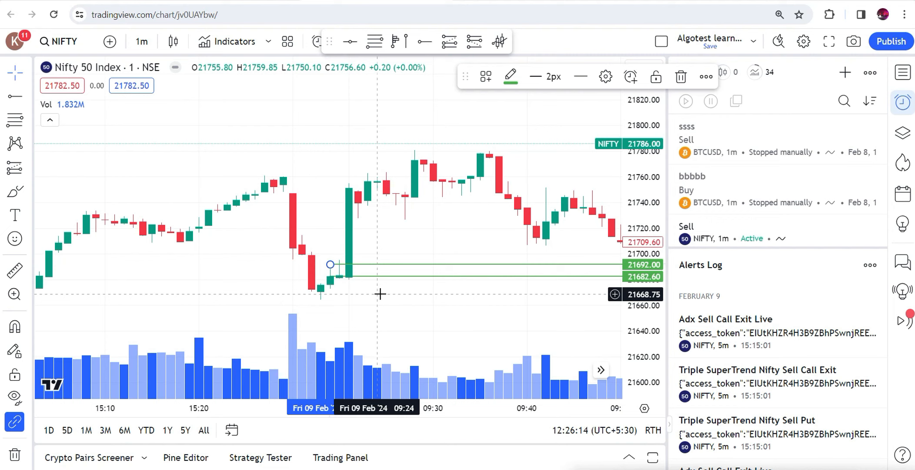
click(98, 2)
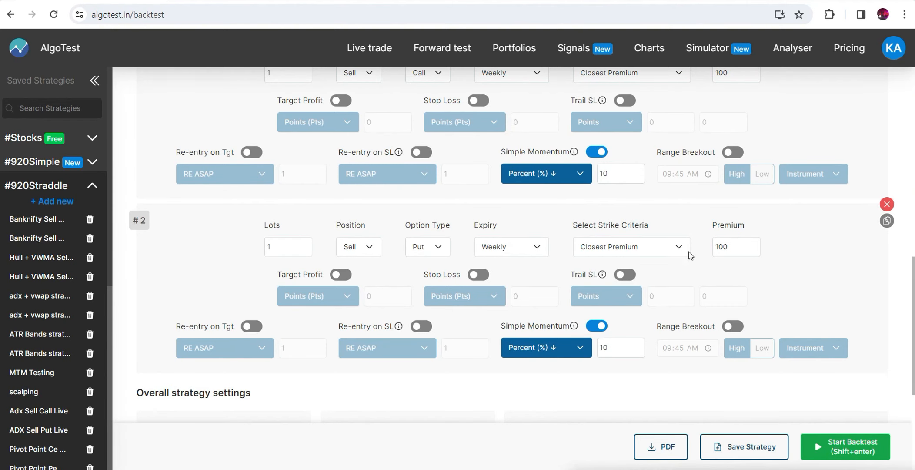
click(567, 178)
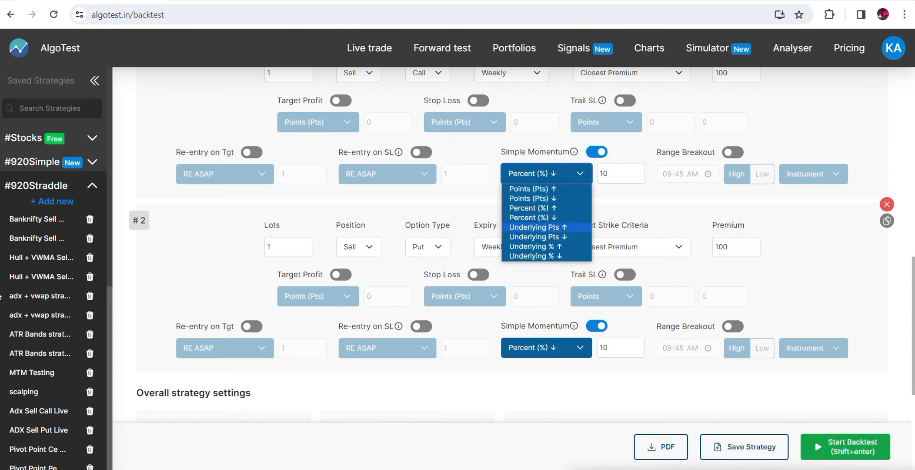
Step: Change the position to Buy on both the Call and Put legs
drag(913, 262, 913, 255)
click(368, 96)
click(350, 109)
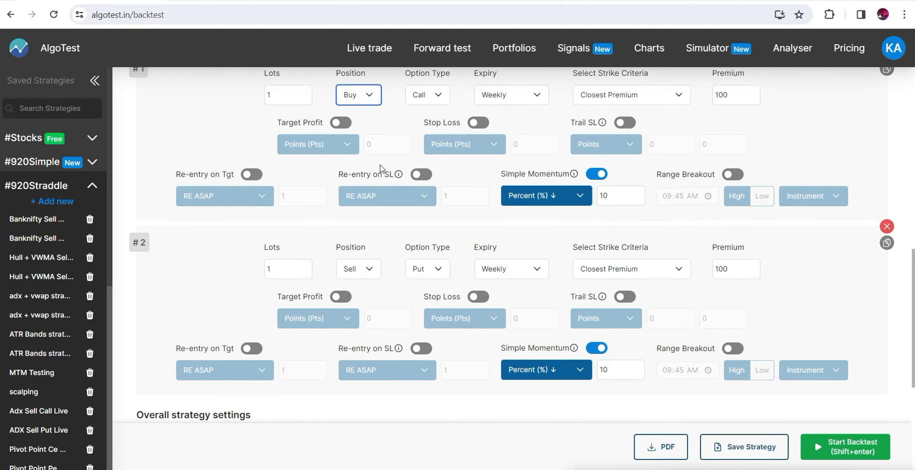
click(366, 269)
click(361, 284)
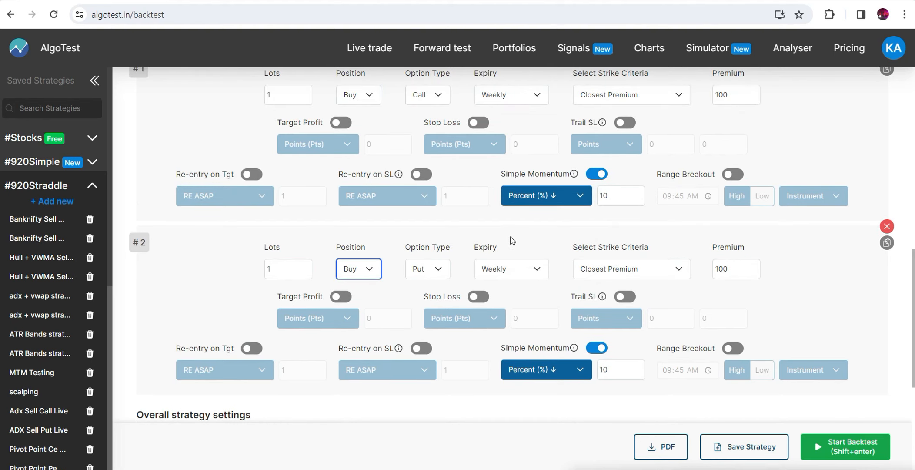
Step: Set the Call leg's Simple Momentum to Underlying Pts ↑ with a value of 20
click(564, 199)
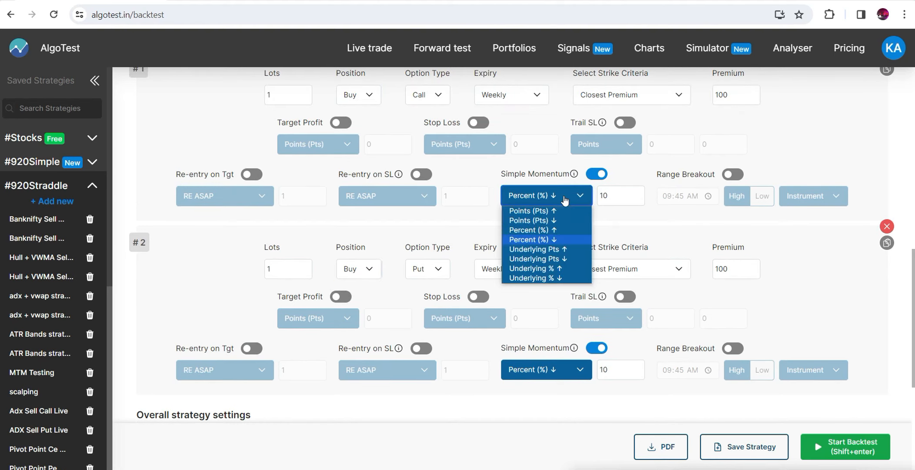
click(566, 250)
drag(626, 190, 586, 198)
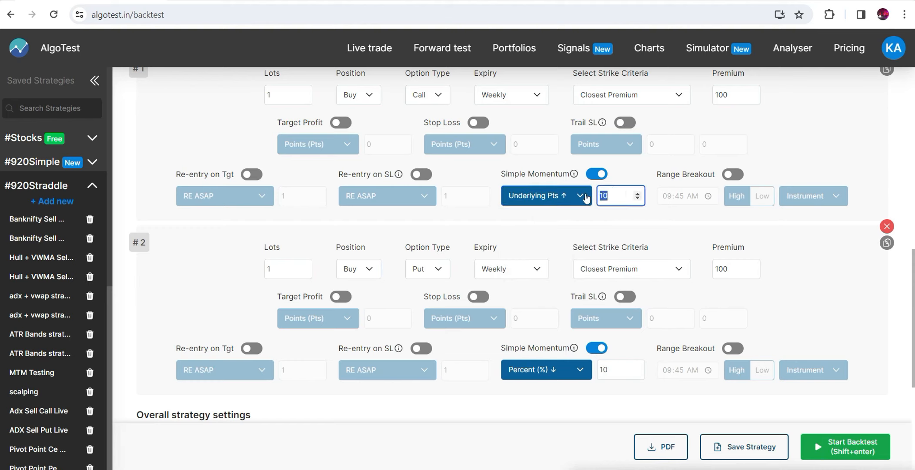
text(20)
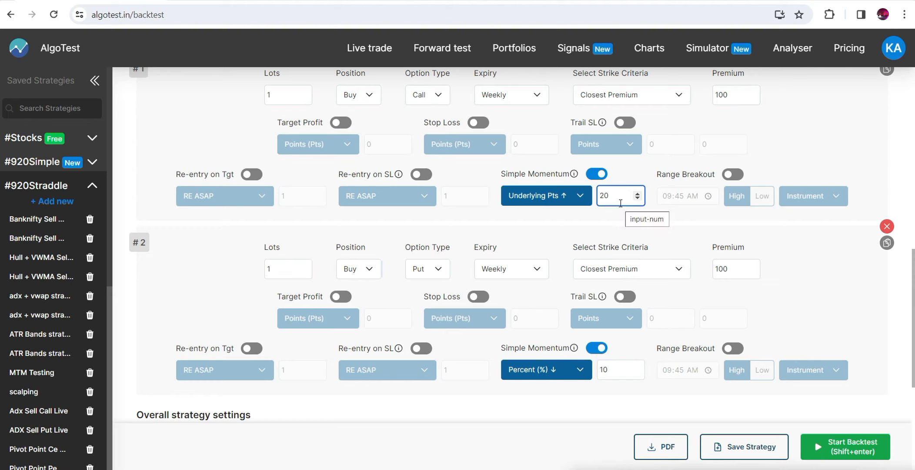
Step: Set the Put leg's Simple Momentum to Underlying Pts ↓ with a value of 20
click(549, 371)
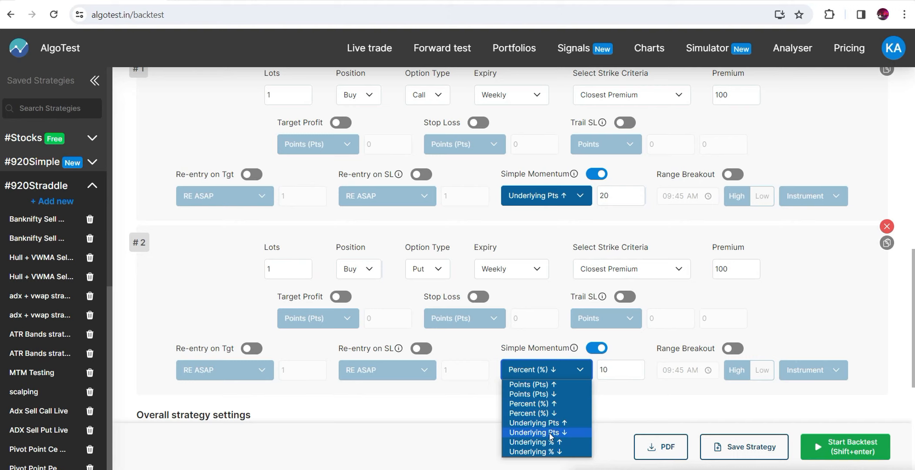
click(551, 435)
drag(619, 368, 609, 353)
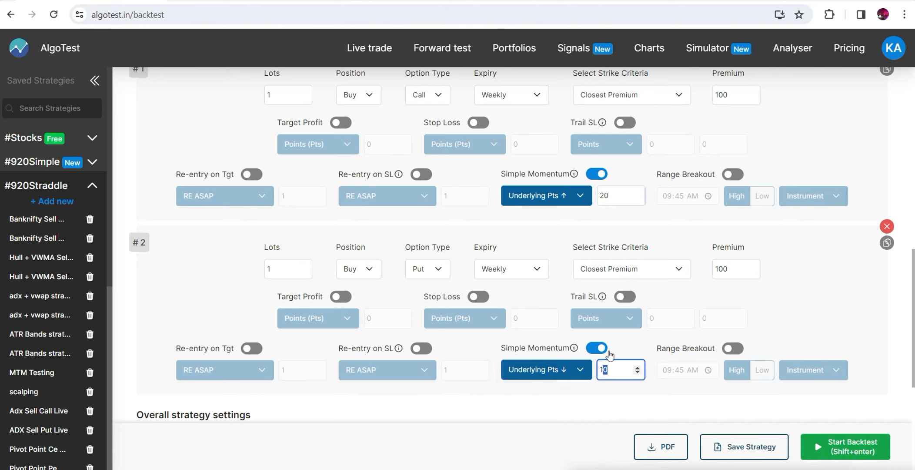
key(BackSpace)
key(BackSpace)
text(20)
Step: Check the strategy's entry time, and switch to the TradingView Nifty chart to examine the price around that time
scroll(464, 257, up, 6)
scroll(910, 164, up, 3)
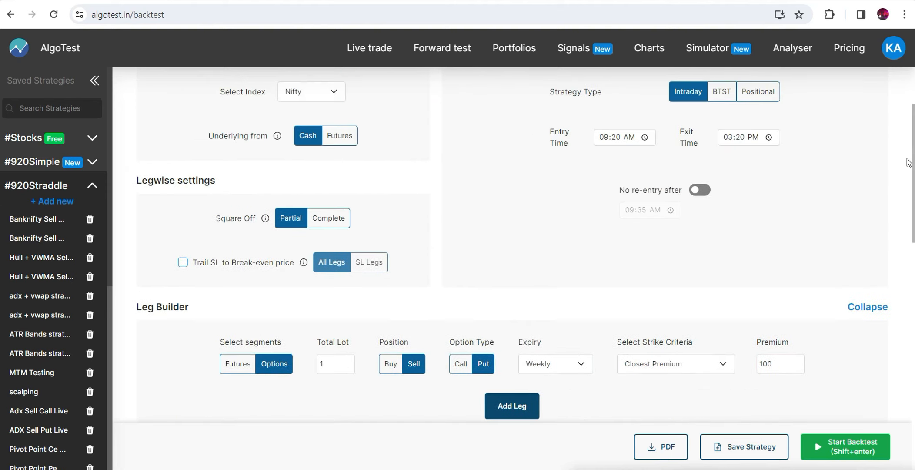
click(620, 140)
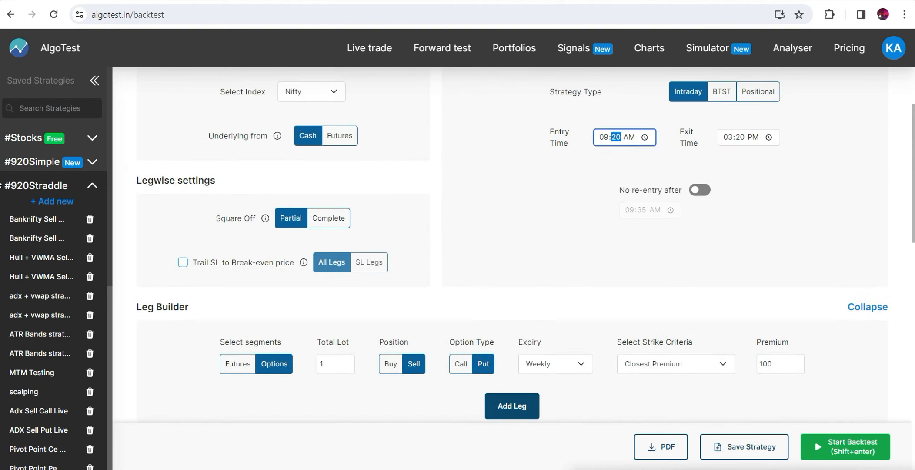
scroll(600, 147, down, 6)
click(408, 1)
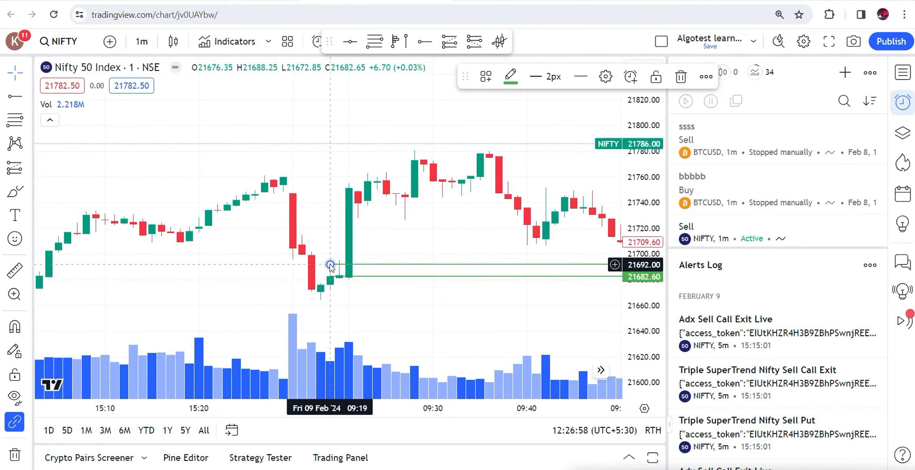
Step: Reposition the two horizontal rays on the Nifty chart, and check both legs' Simple Momentum settings in AlgoTest before returning to TradingView
drag(330, 264, 367, 166)
drag(331, 278, 320, 277)
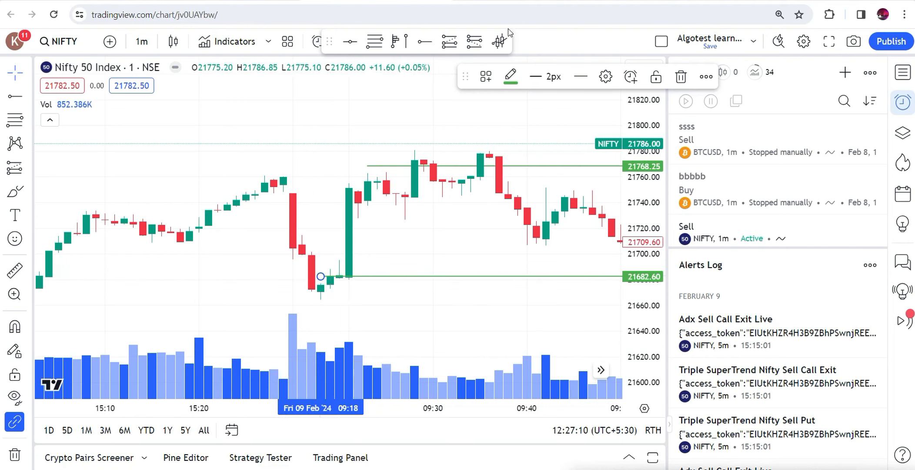
click(91, 1)
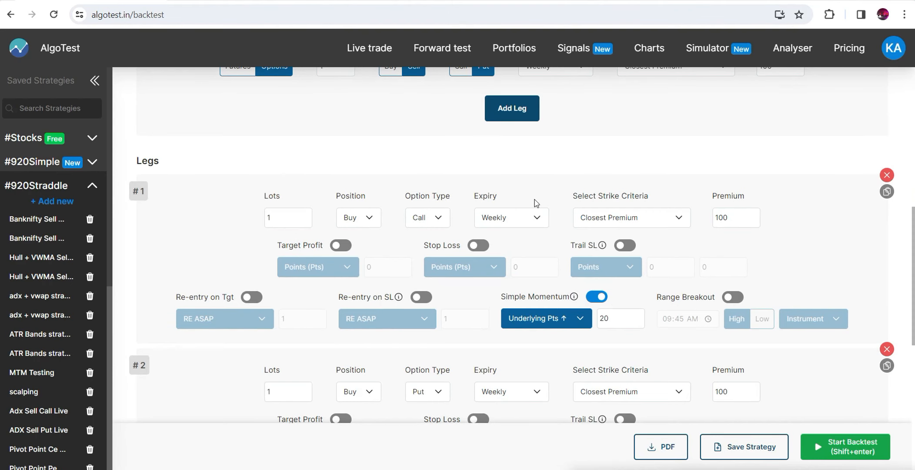
drag(914, 273, 913, 326)
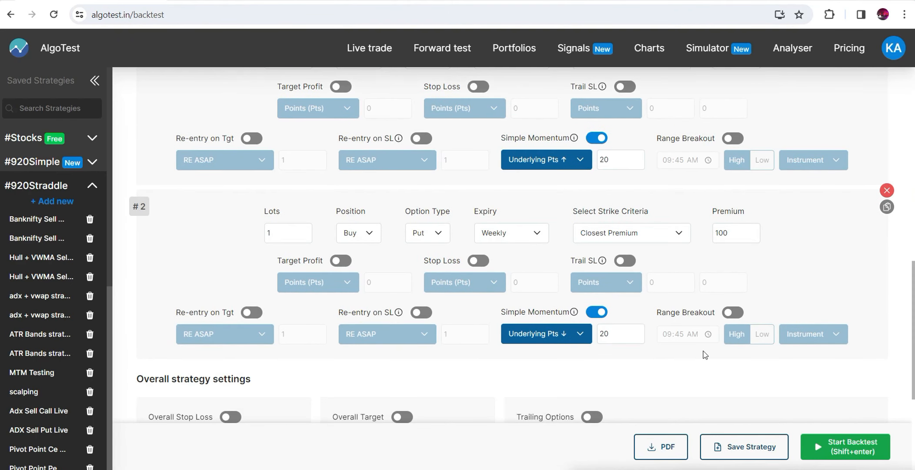
click(378, 0)
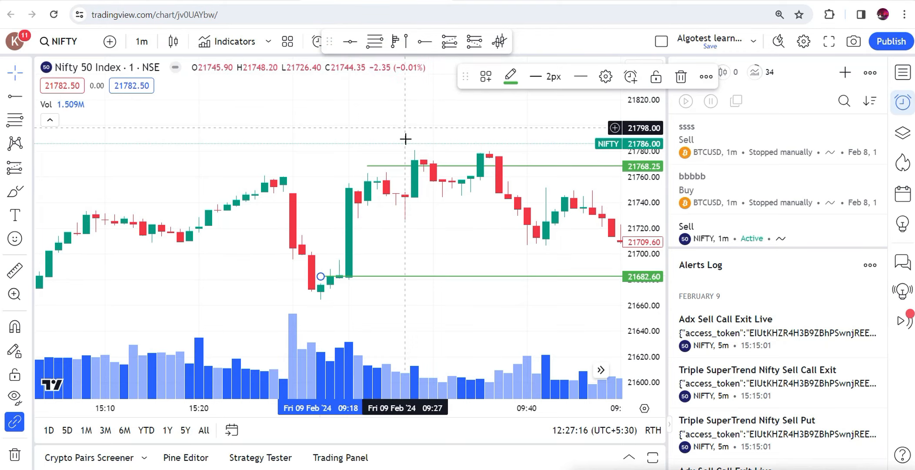
Step: Move the upper horizontal ray to start at the 09:18 candle and set its price to 21702
drag(367, 166, 320, 242)
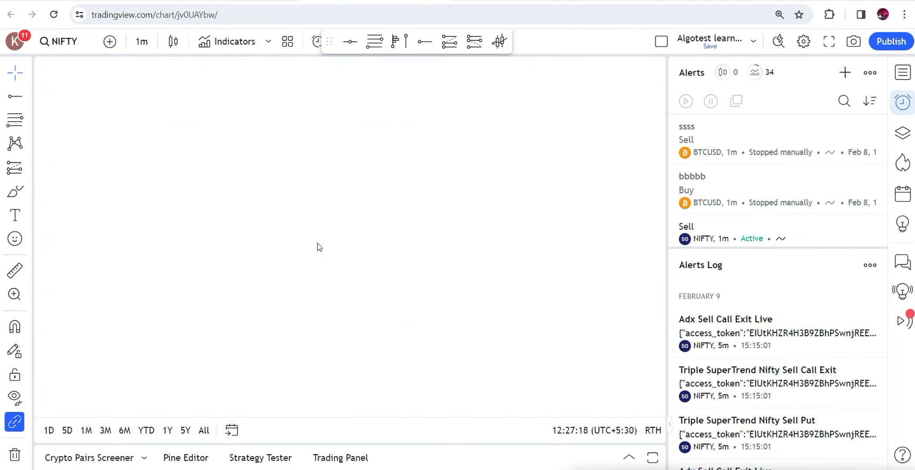
double_click(320, 242)
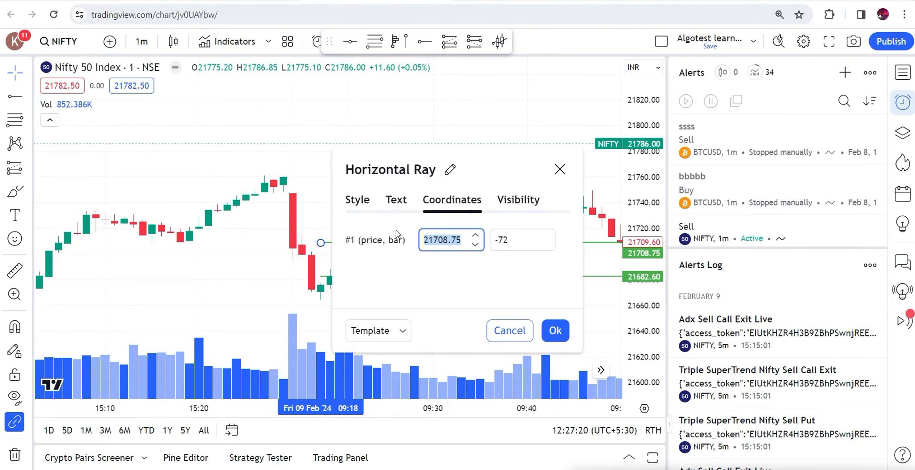
text(21)
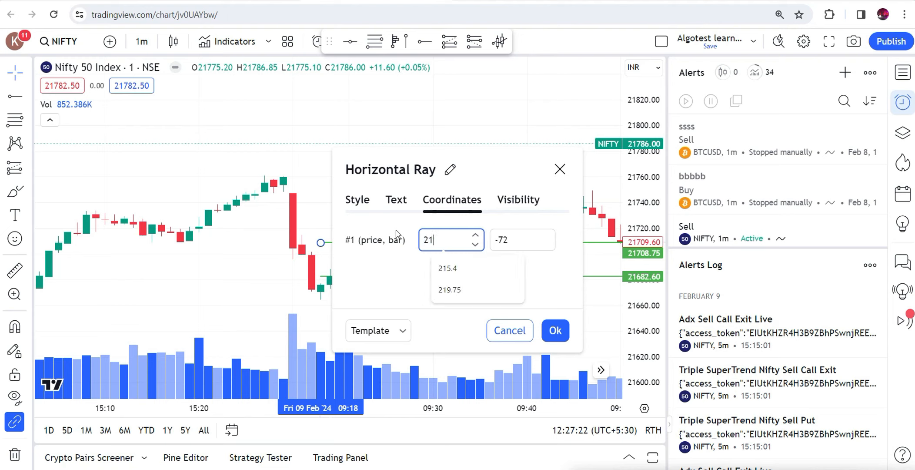
text(700)
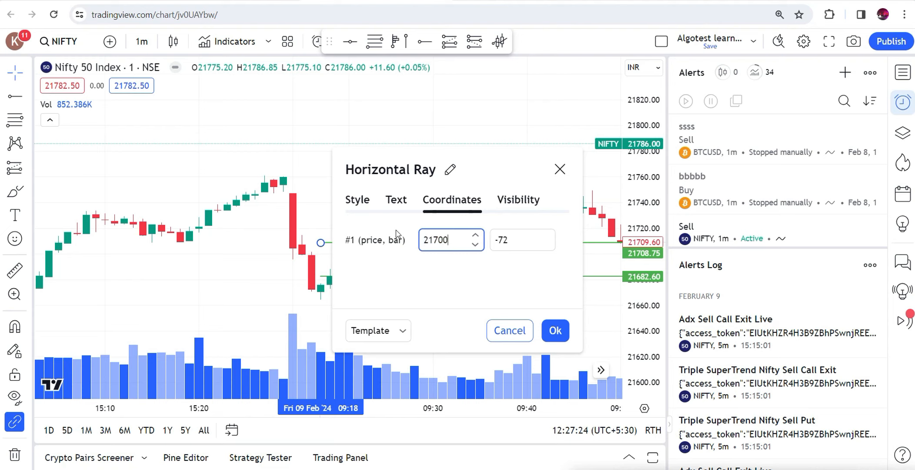
key(BackSpace)
text(2)
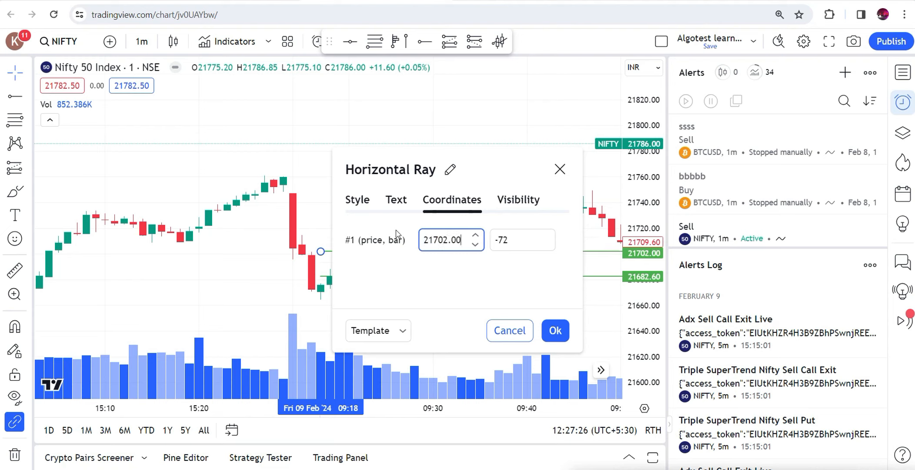
click(555, 330)
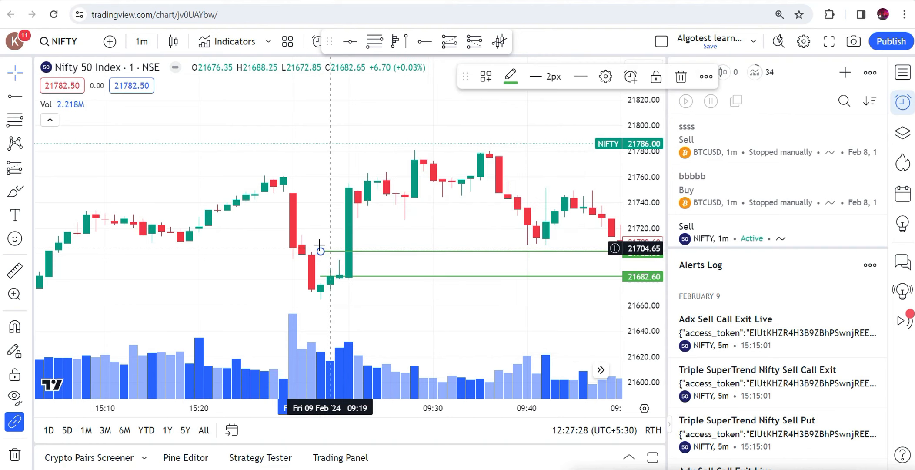
Step: Clone the 21702 horizontal ray, place the copy below the entry price from 09:21, and set its price to 21662
right_click(324, 257)
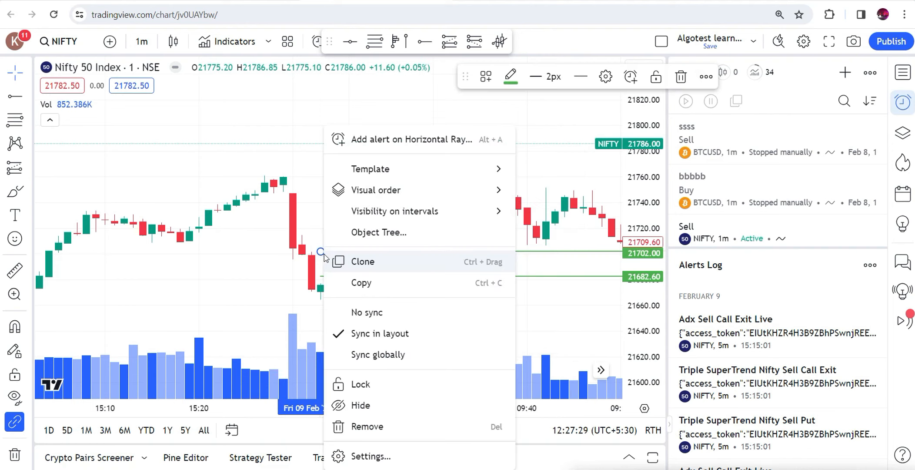
click(363, 259)
mouse_move(391, 225)
mouse_down()
mouse_move(411, 330)
mouse_move(352, 329)
mouse_up()
double_click(352, 330)
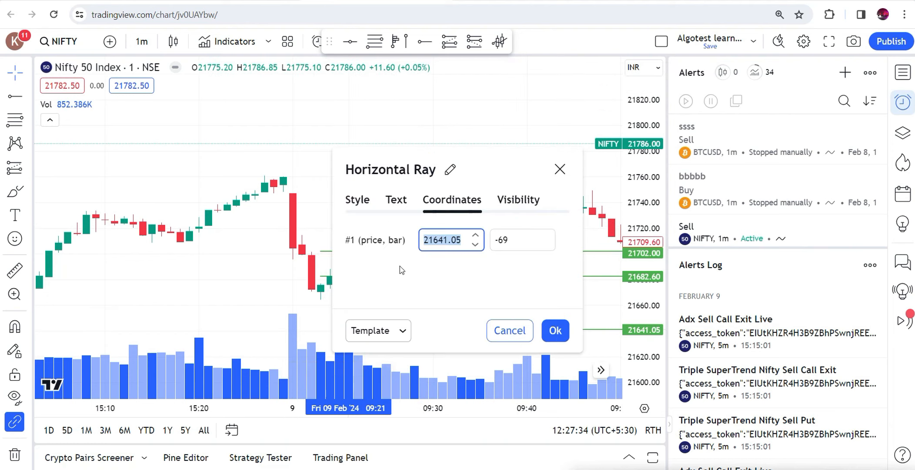
key(BackSpace)
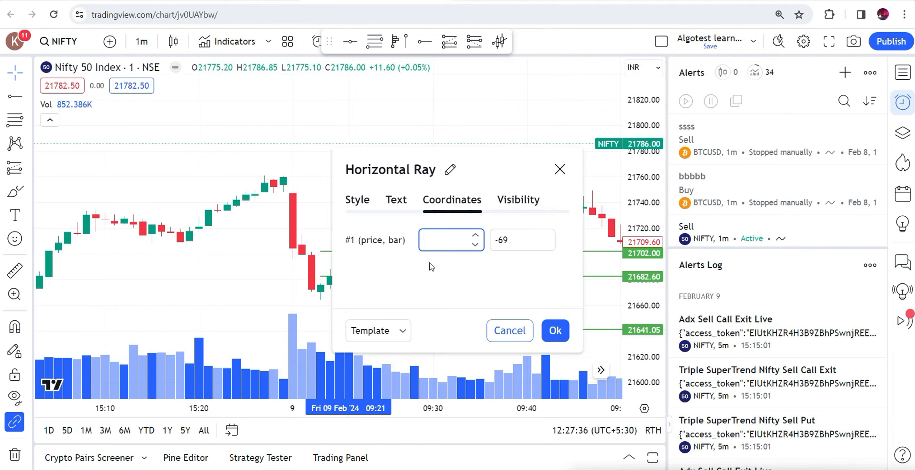
text(21662)
click(555, 329)
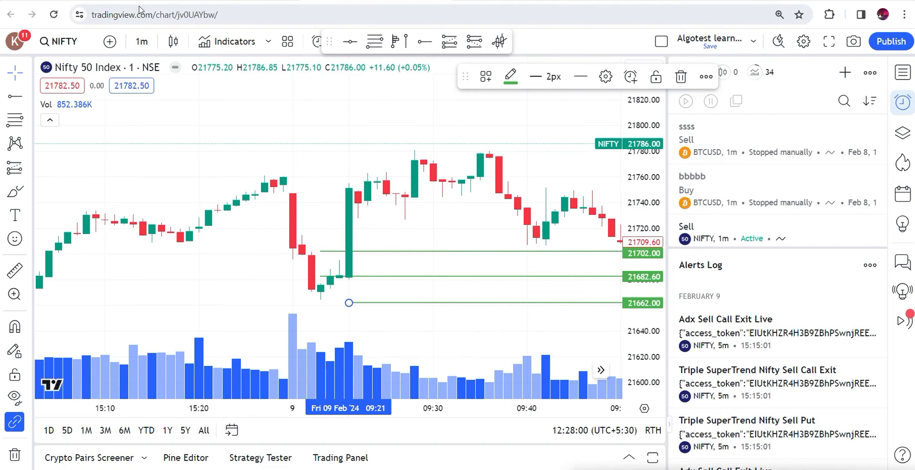
Step: Review the entry time and the 21900 ce strike in Google Sheets, and examine the Nifty price against the rays in TradingView
key(ctrl+shift+Tab)
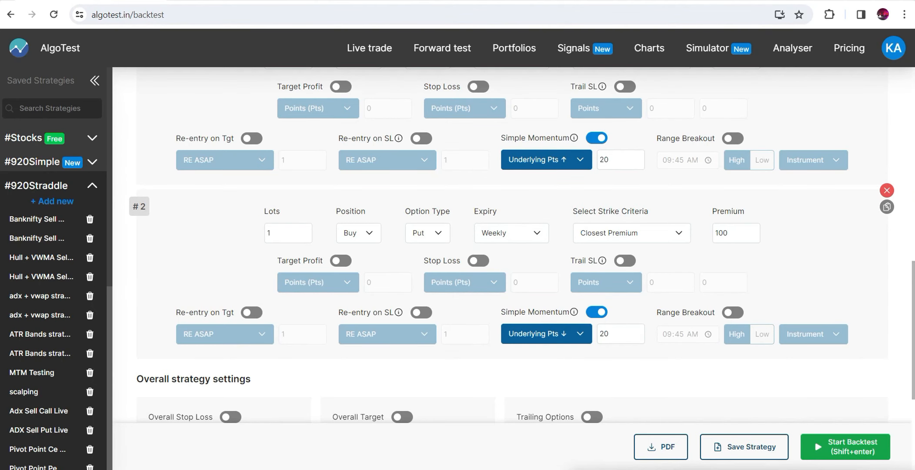
key(ctrl+shift+Tab)
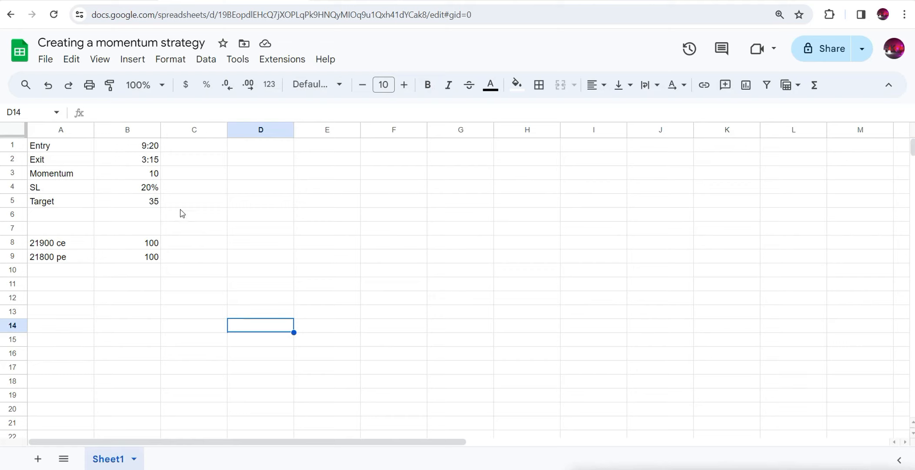
click(140, 151)
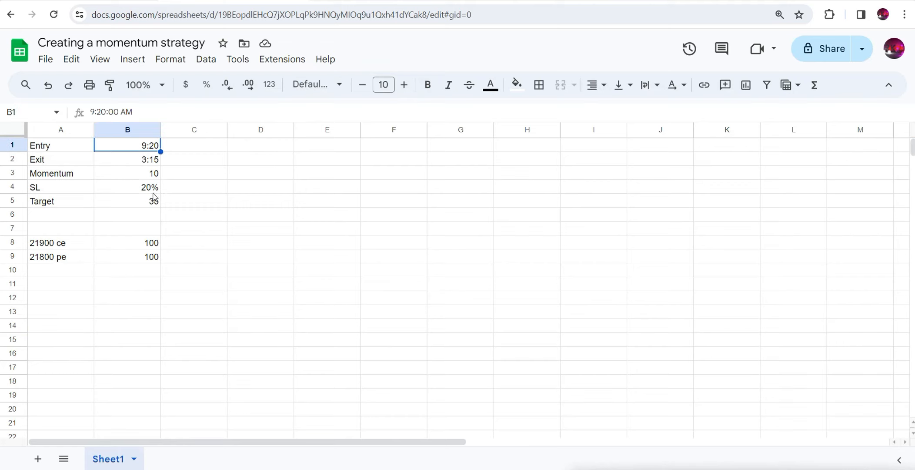
click(55, 242)
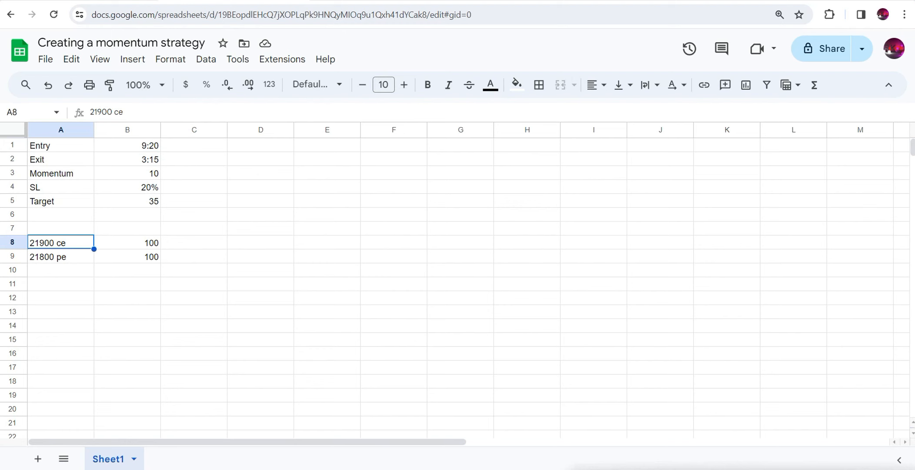
click(376, 1)
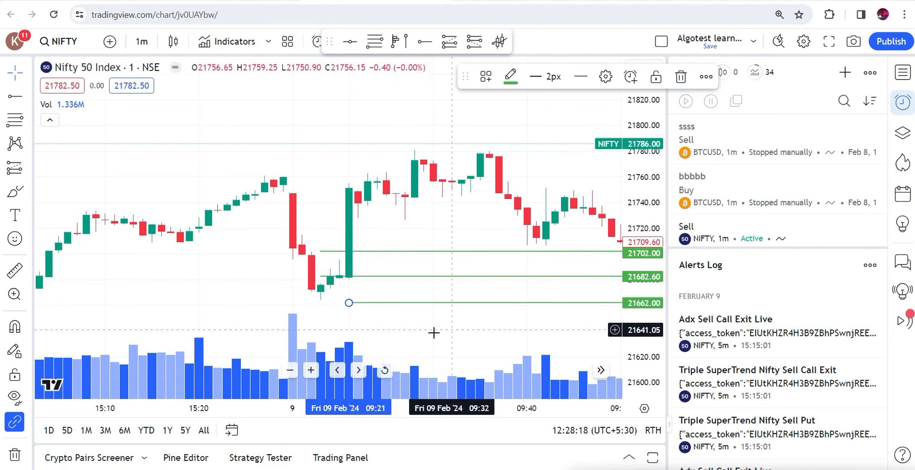
drag(433, 328, 247, 328)
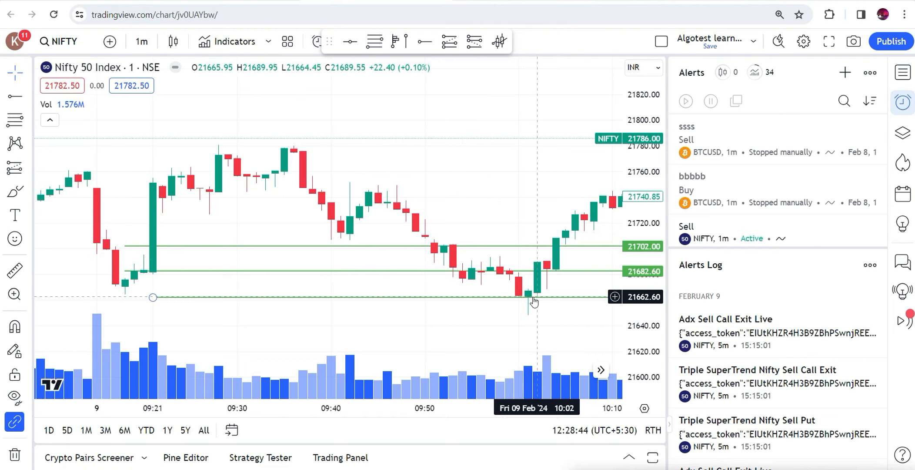
Step: Switch to AlgoTest and reselect Underlying Pts ↓ for the Put leg's Simple Momentum and Underlying Pts ↑ for the Call leg's
click(153, 1)
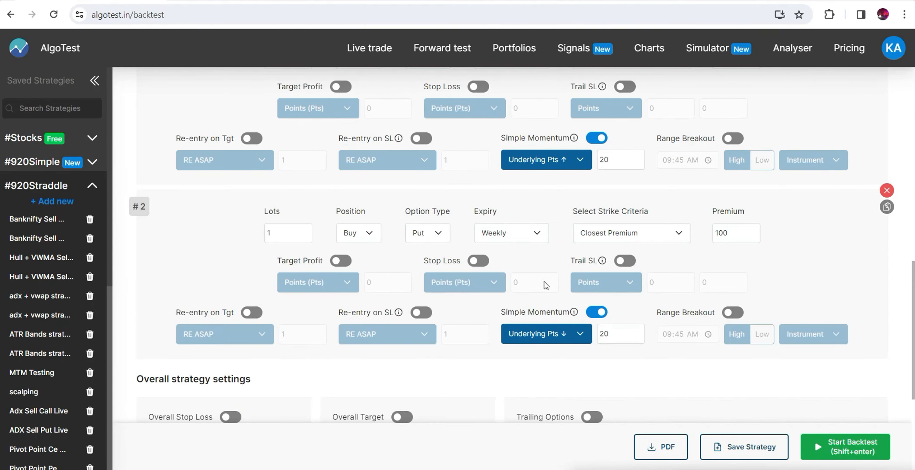
click(556, 342)
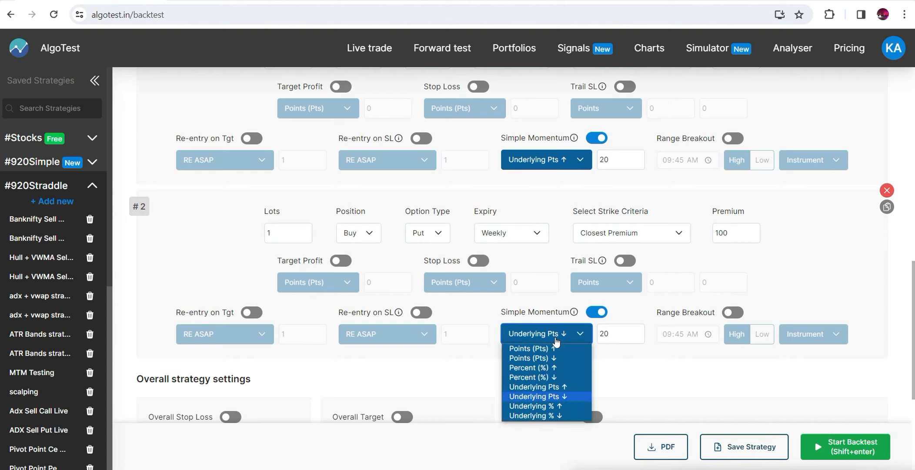
click(551, 396)
click(544, 160)
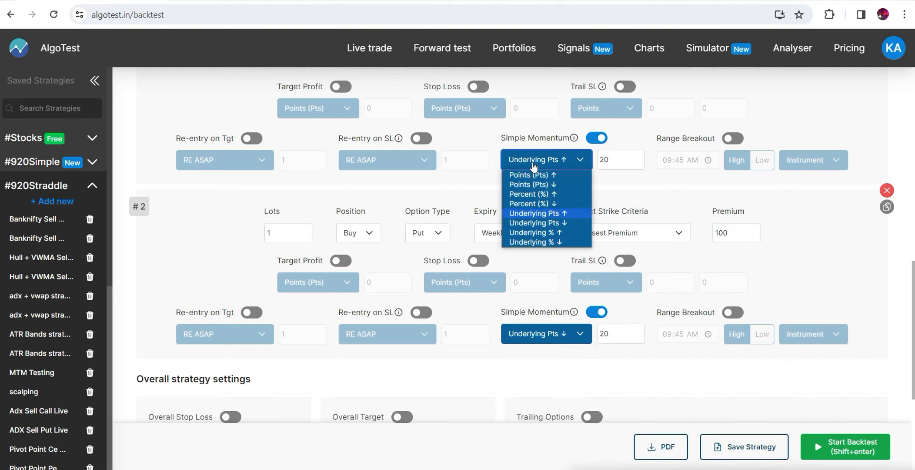
click(556, 213)
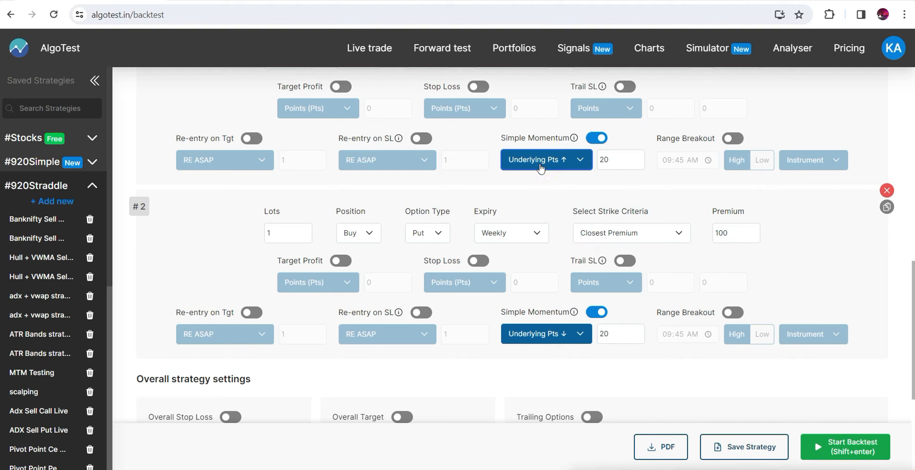
Step: Change the Simple Momentum type to Underlying % ↑ on the Call leg and Underlying % ↓ on the Put leg
click(542, 160)
click(550, 232)
click(539, 337)
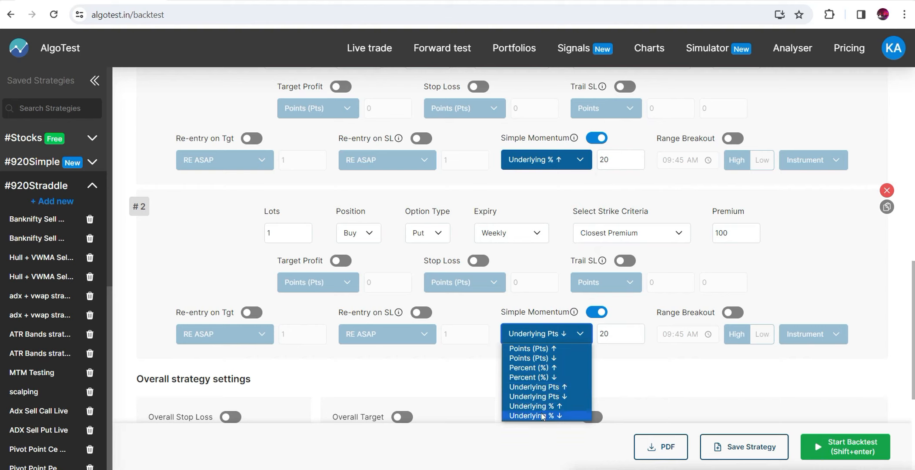
click(542, 416)
Step: Set the Simple Momentum value to 1 on both the Call and Put legs
double_click(617, 169)
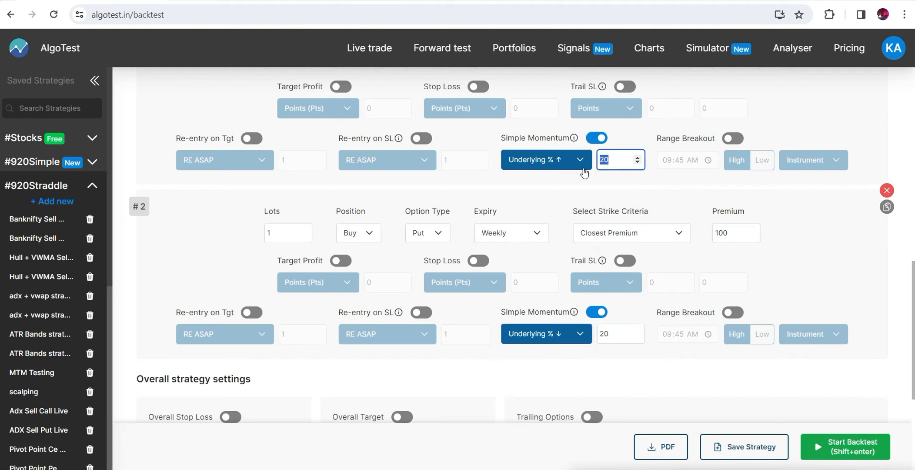
text(1)
double_click(614, 333)
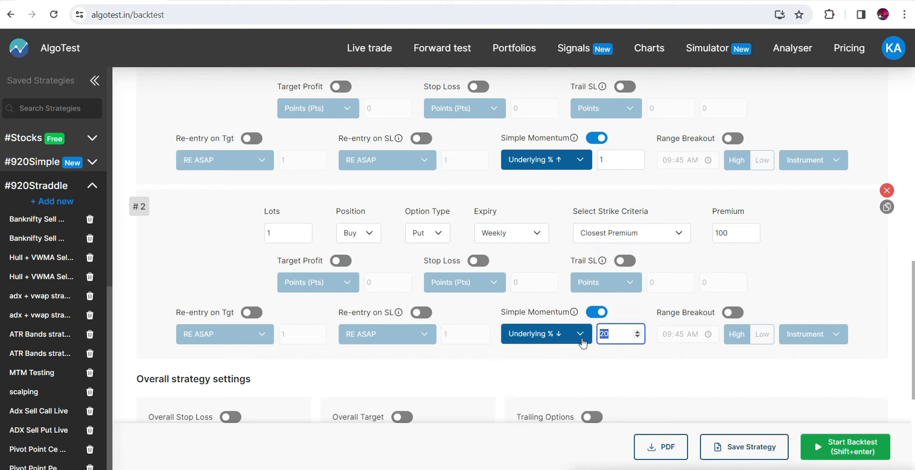
text(1)
click(612, 161)
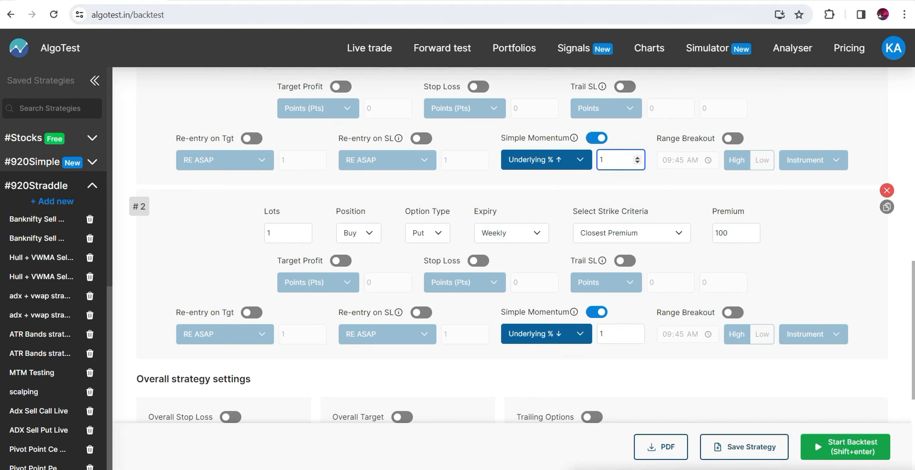
Step: Examine the Nifty chart around the rays in TradingView, and view the Put leg's Simple Momentum options in AlgoTest
click(375, 1)
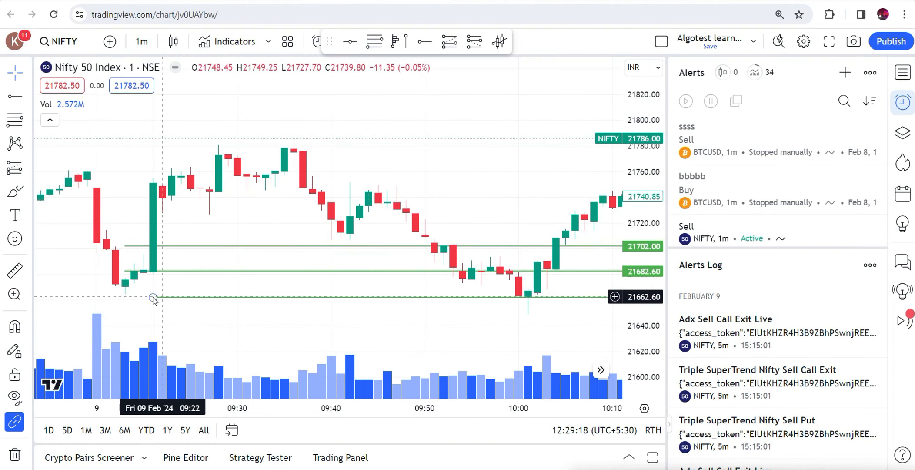
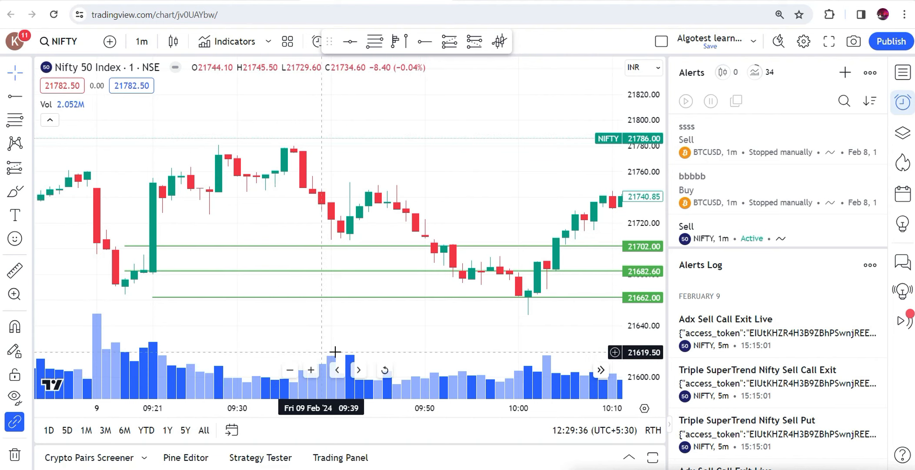
click(359, 370)
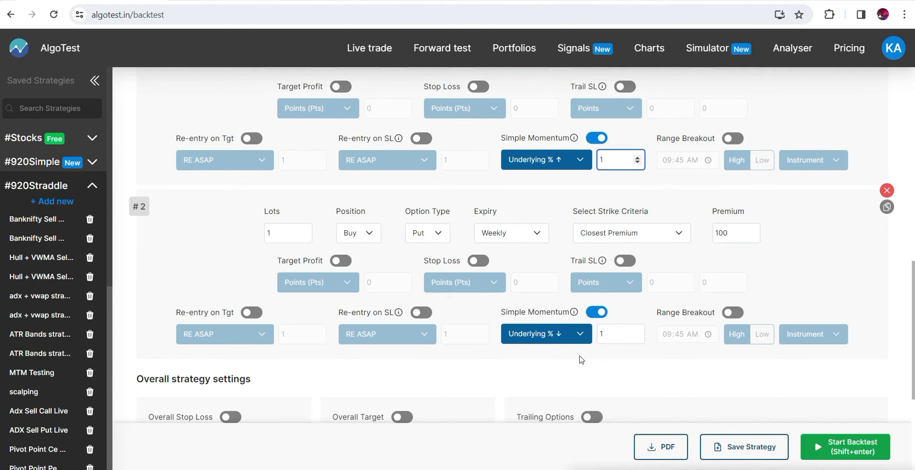
click(555, 341)
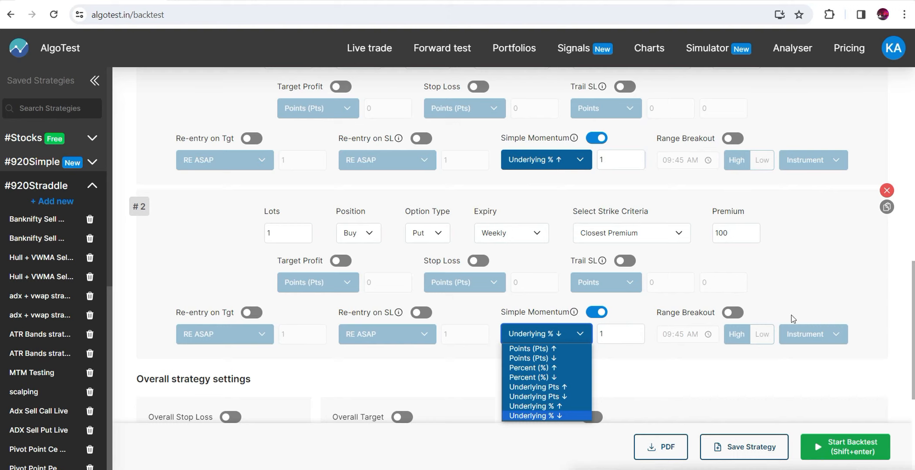
Step: Try an entry time of 09:30 AM, restore it to 09:20 AM, and return to the leg settings
drag(913, 342, 914, 194)
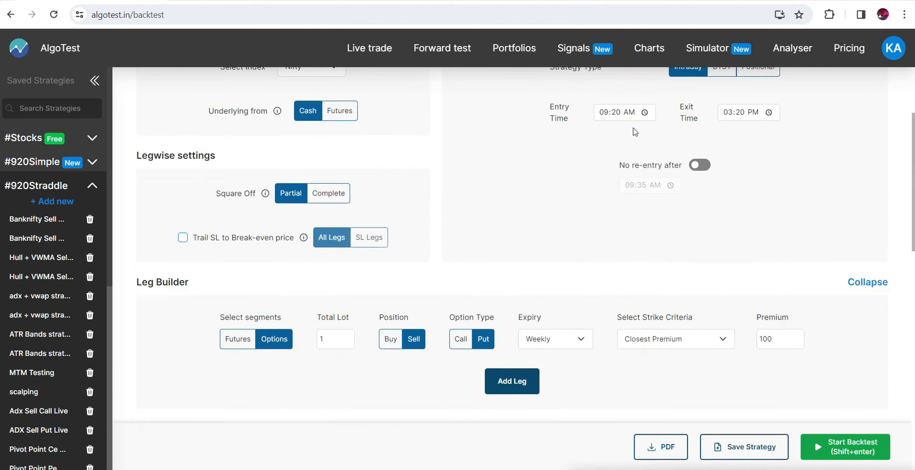
click(614, 113)
text(3)
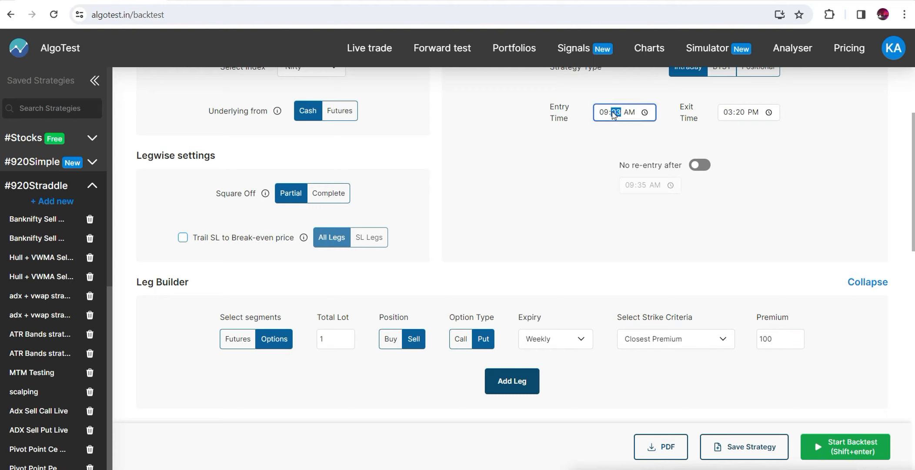
text(0)
click(615, 113)
text(20)
scroll(881, 211, down, 7)
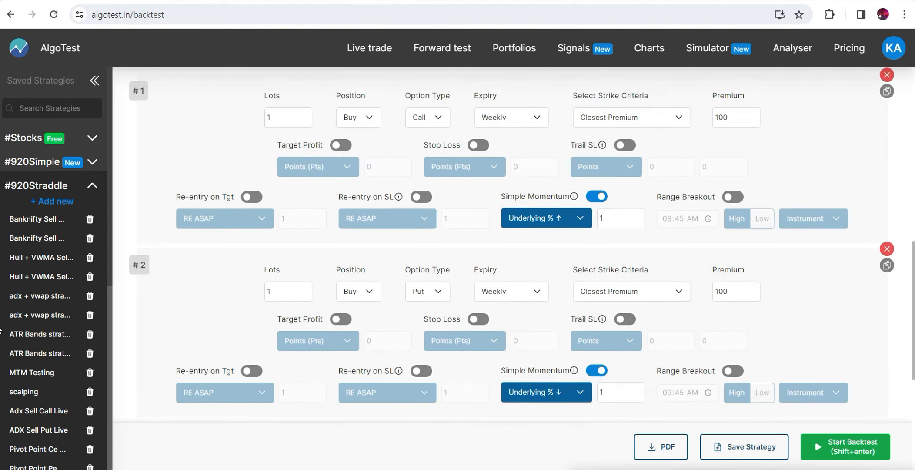
Step: Change Simple Momentum to Points (Pts) ↓ with a value of 10 on both the Call and Put legs
click(569, 171)
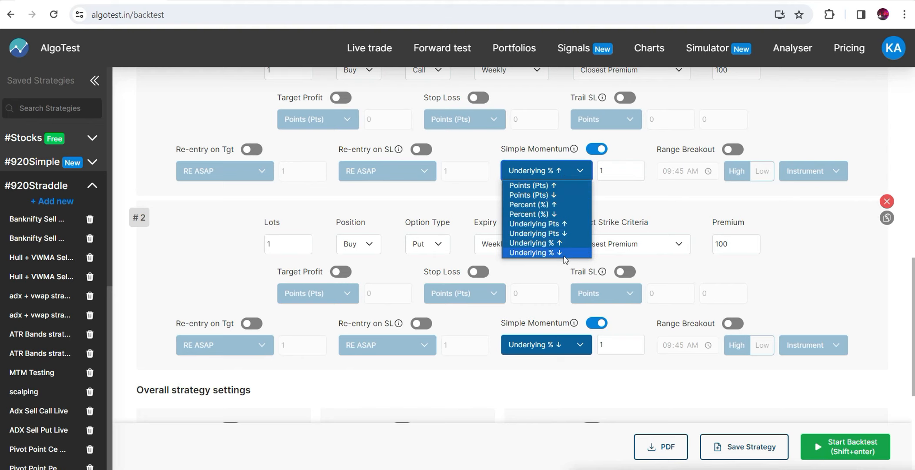
click(540, 193)
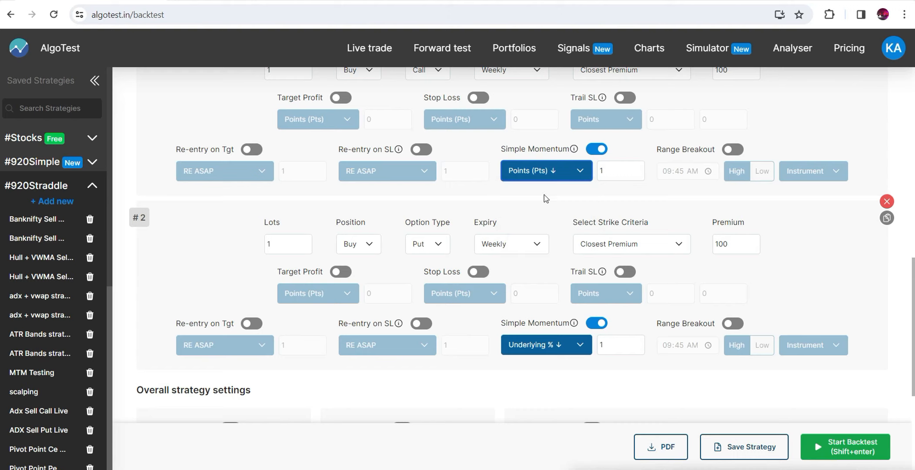
click(617, 163)
text(0)
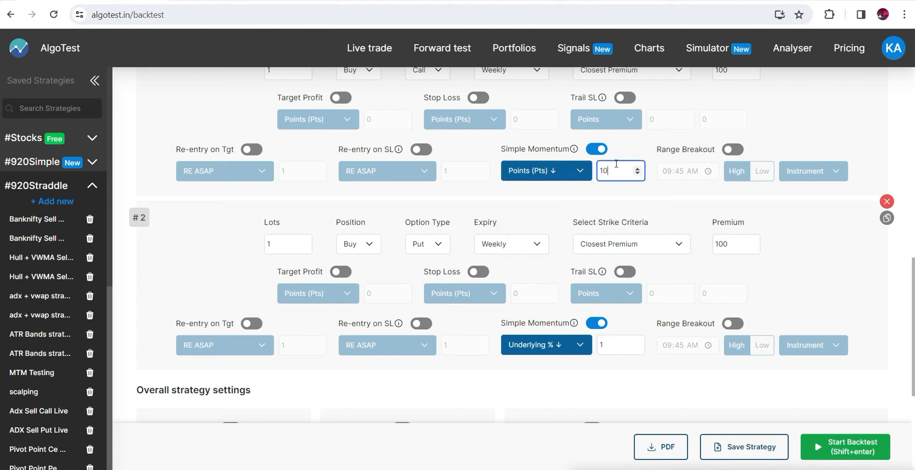
click(573, 345)
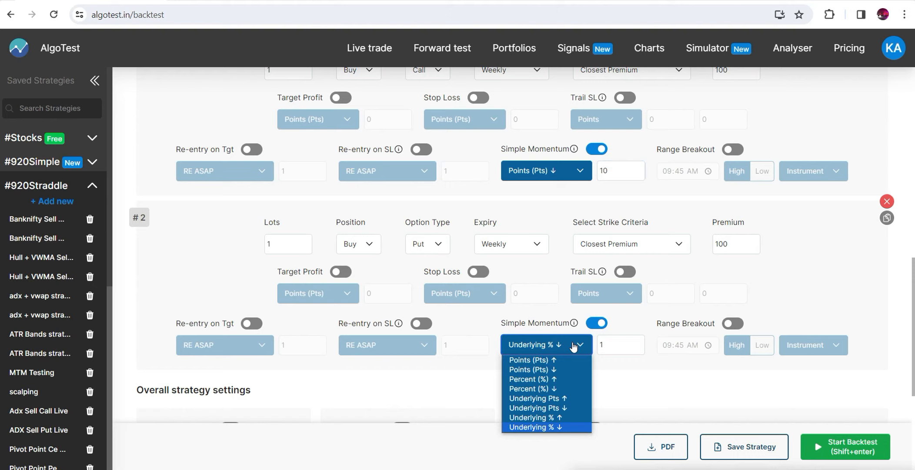
click(562, 369)
click(608, 346)
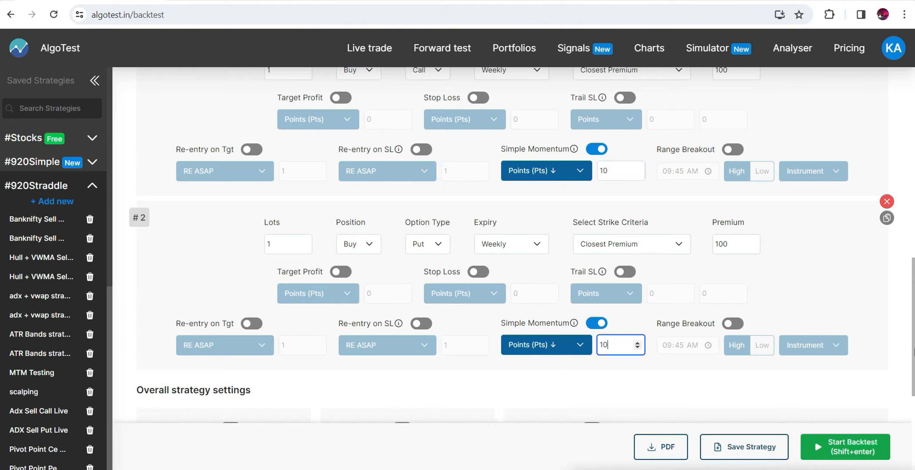
Step: Change the position to Sell on both the Call and Put legs
scroll(913, 352, up, 2)
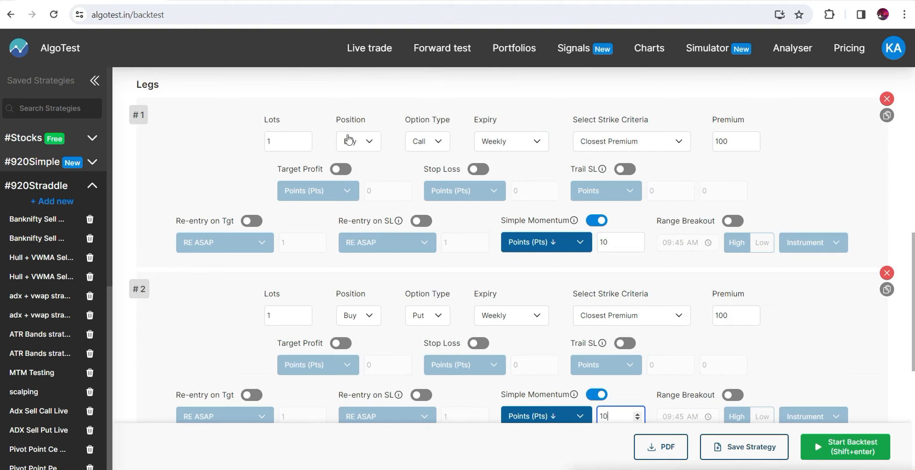
click(348, 140)
click(349, 167)
click(356, 317)
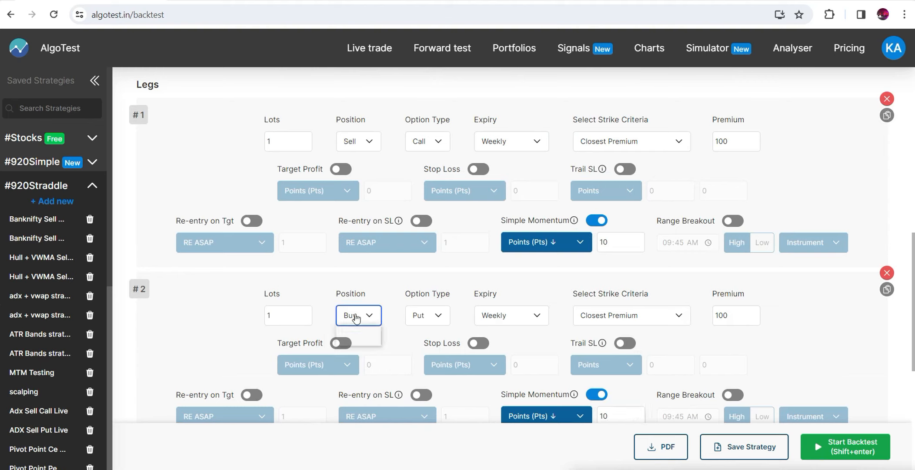
click(358, 343)
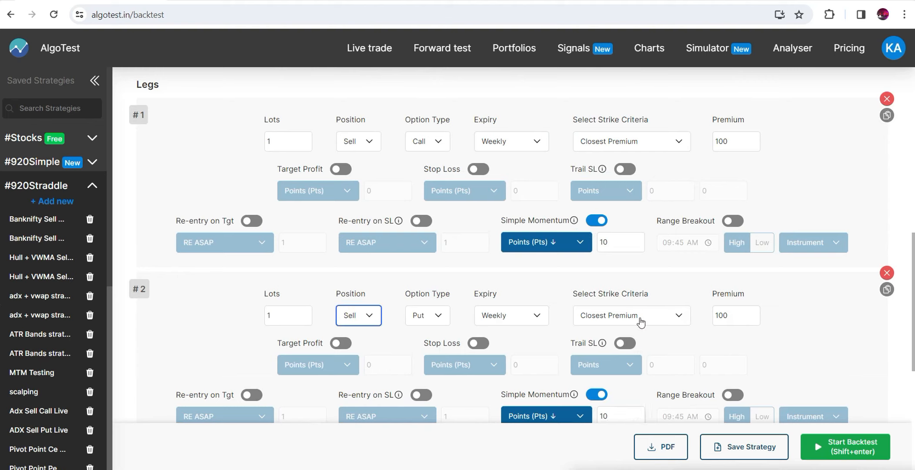
Step: Enable the Put leg's Stop Loss at 20 Percent (%), checking the SL value in the Google Sheets strategy notes
drag(913, 287, 901, 299)
click(483, 324)
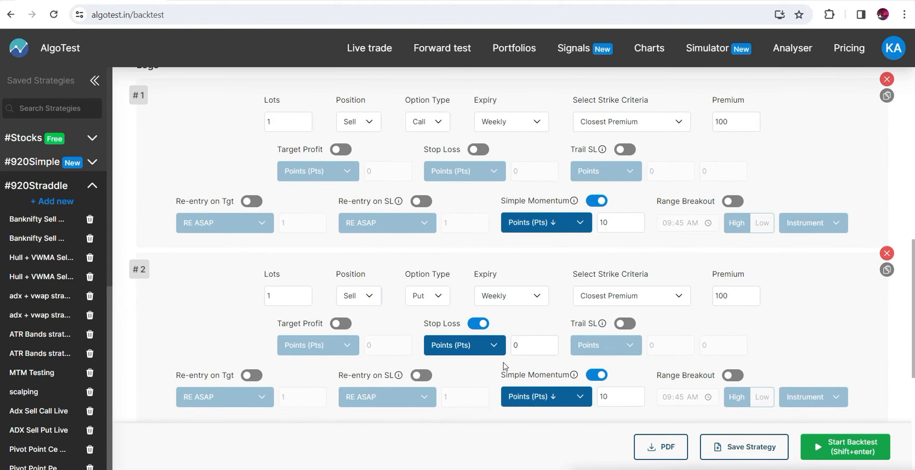
click(526, 342)
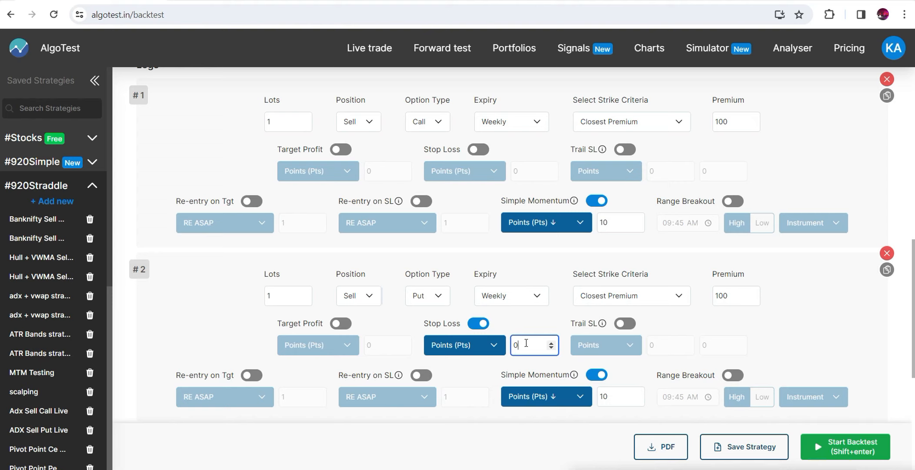
text(2190)
click(241, 3)
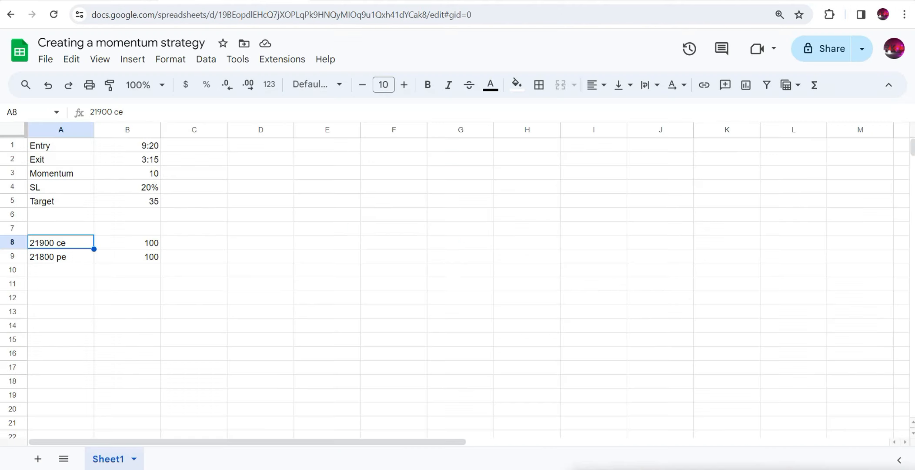
click(130, 1)
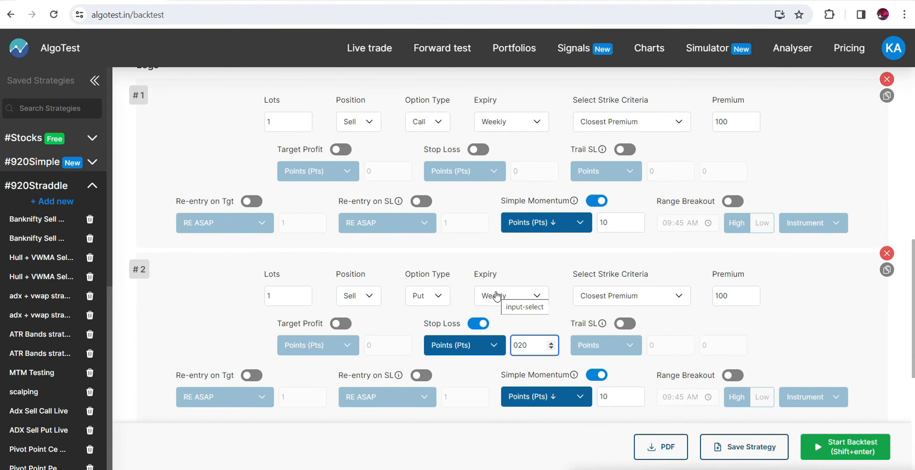
click(469, 344)
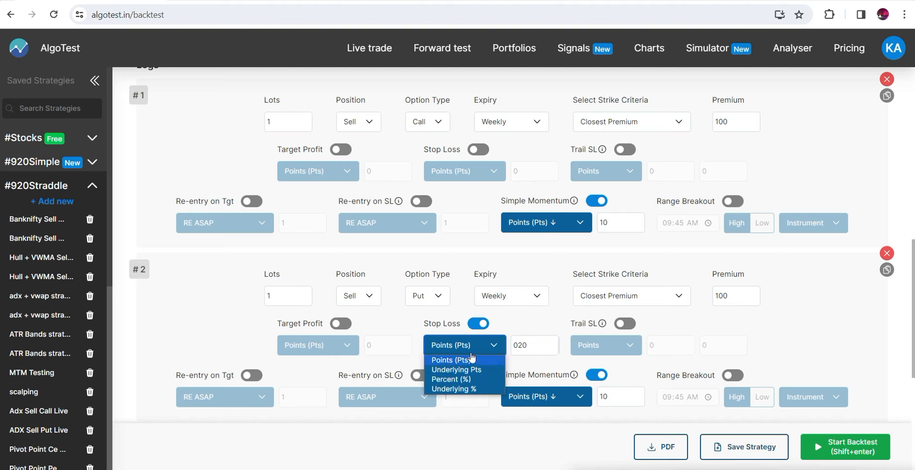
click(483, 377)
Step: Enable the Call leg's Stop Loss and set it to 20 Percent (%)
click(477, 150)
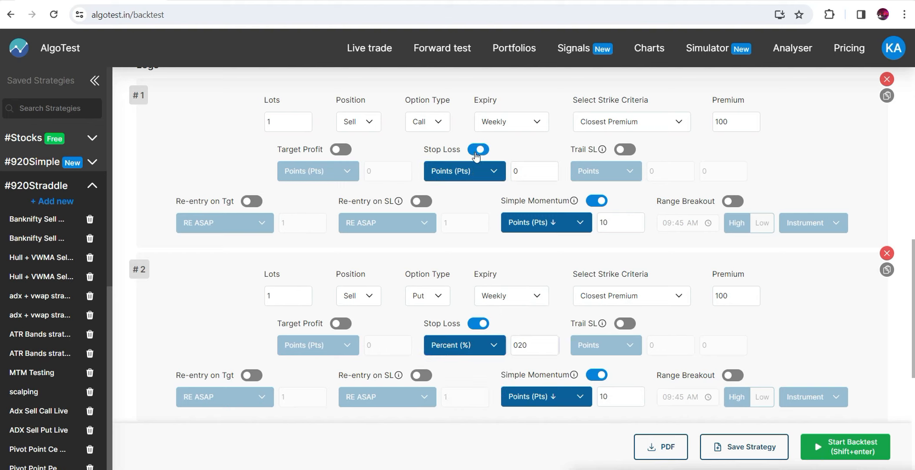
click(476, 171)
click(460, 204)
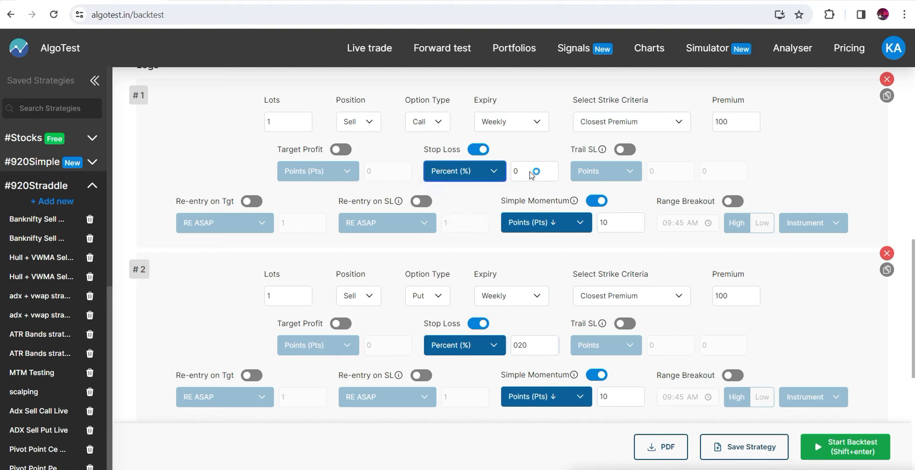
click(533, 172)
text(20)
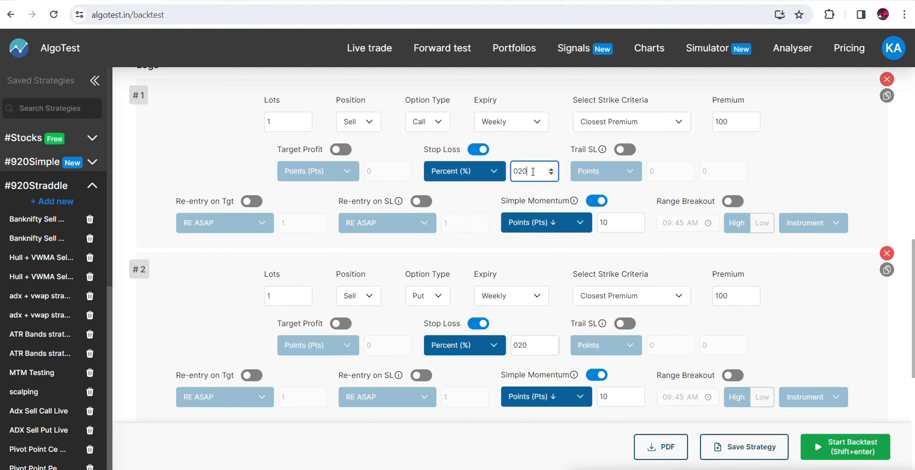
click(543, 260)
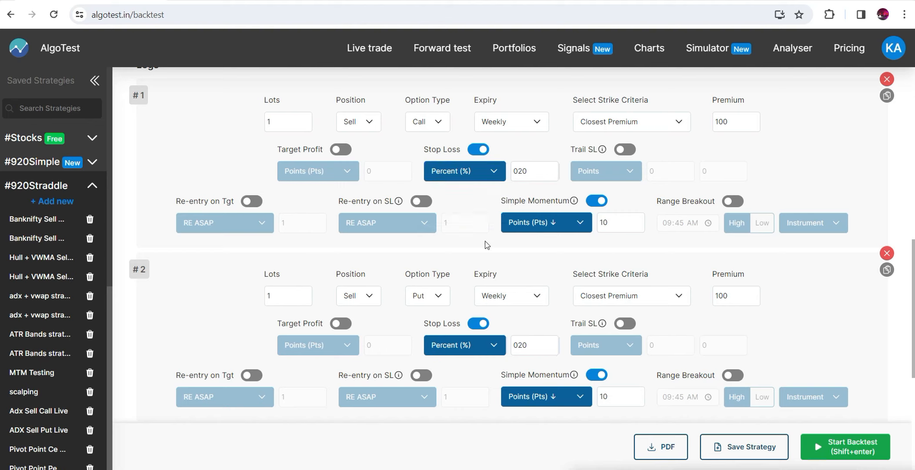
Step: Review the Premium values of both legs against the option prices in the Google Sheets strategy notes
click(731, 121)
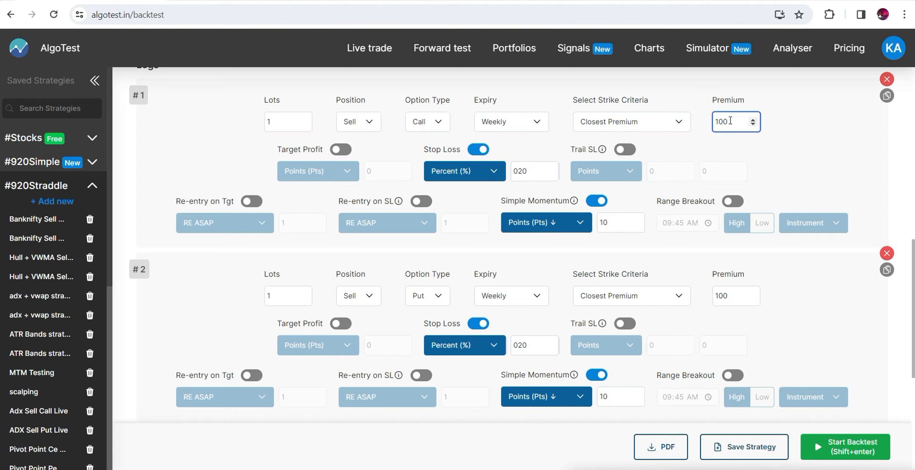
click(749, 294)
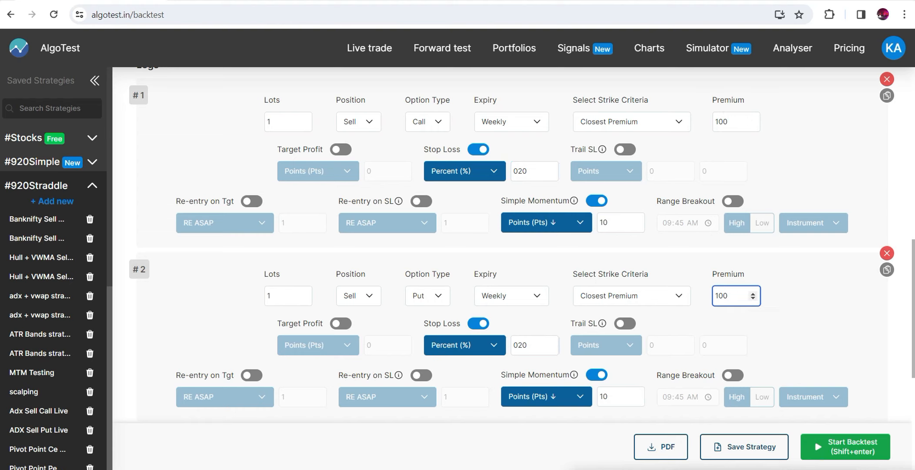
click(234, 0)
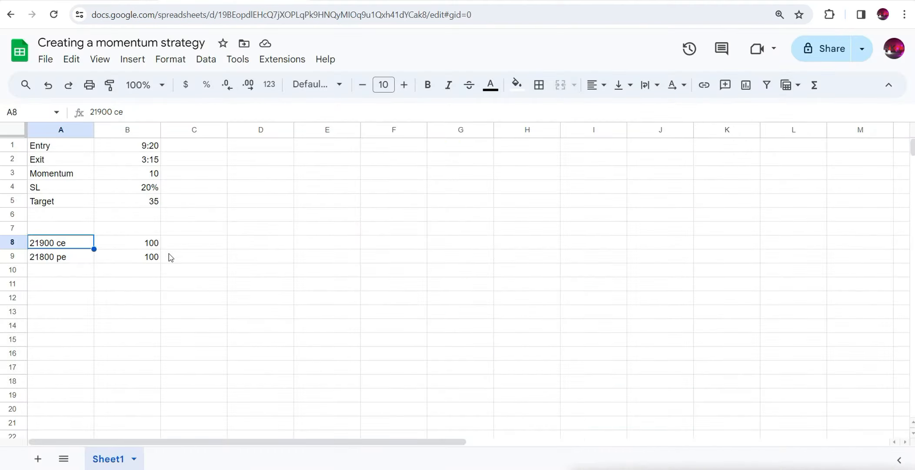
click(131, 0)
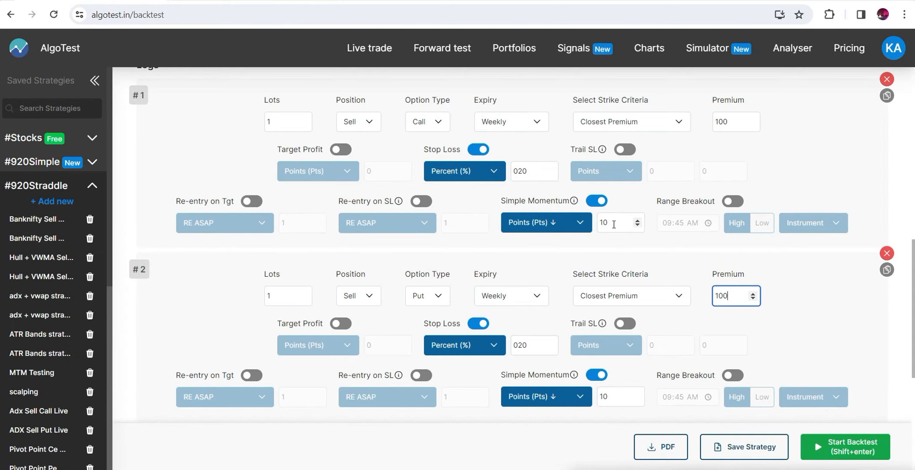
Step: Switch to Google Sheets and enter 90 in cells D8 and D9 for the 21900 ce and 21800 pe rows
click(267, 0)
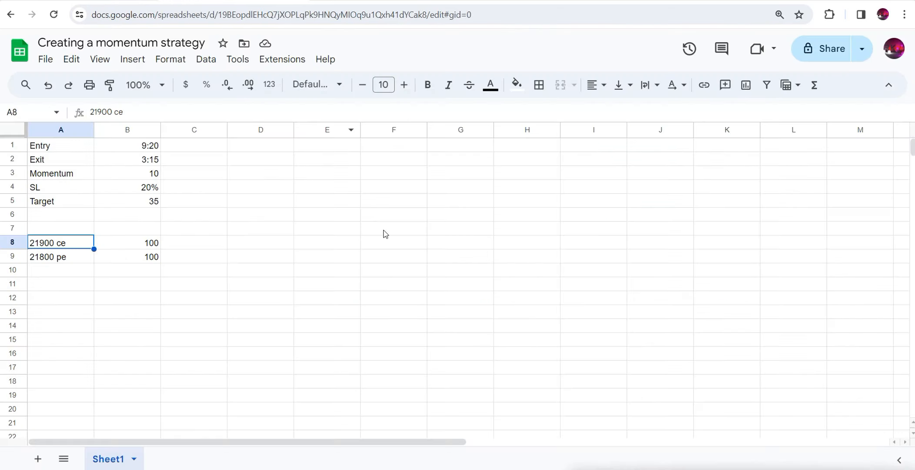
click(267, 248)
double_click(265, 244)
text(90)
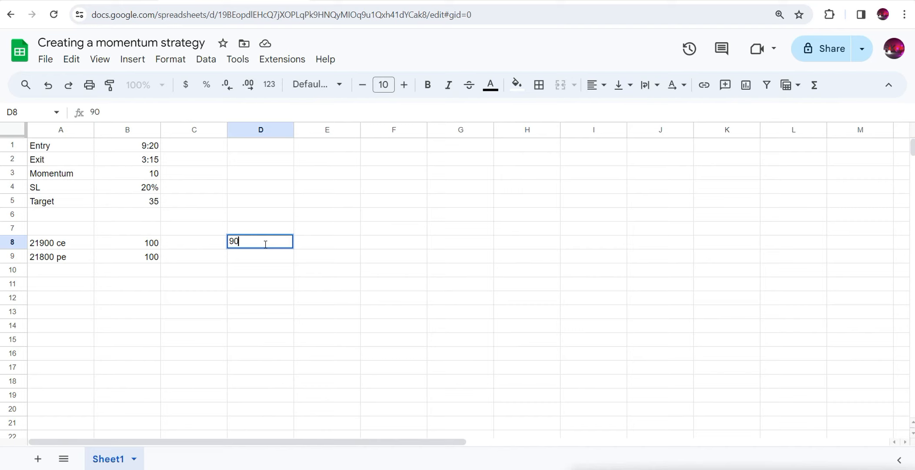
click(250, 260)
double_click(251, 259)
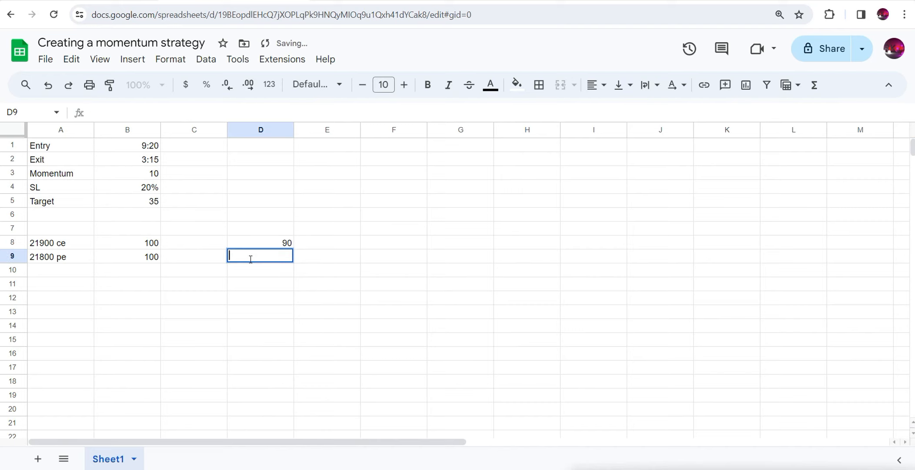
text(900)
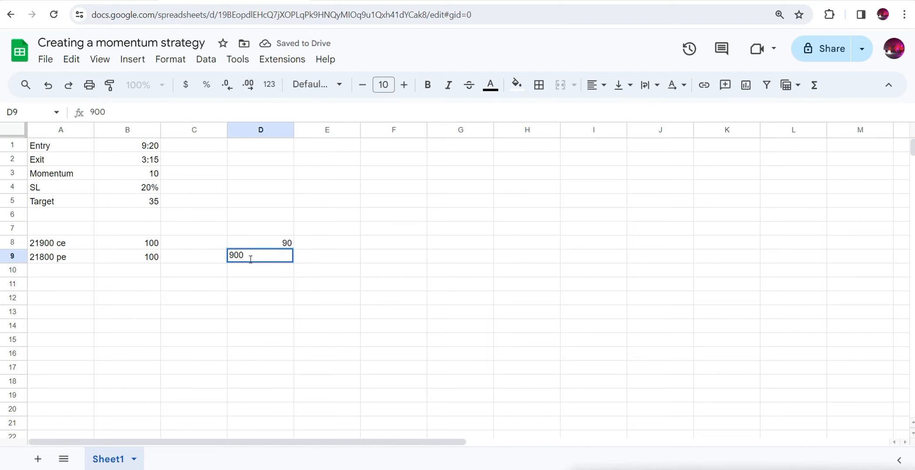
key(BackSpace)
click(50, 247)
click(60, 261)
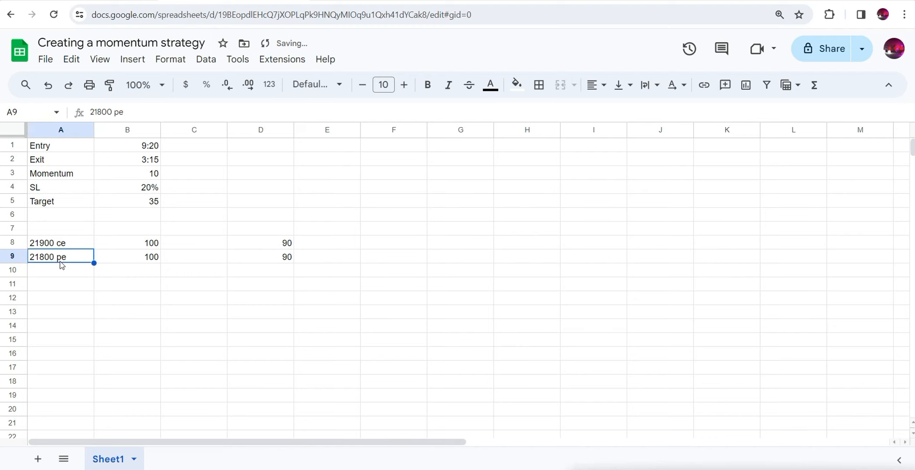
click(48, 246)
click(57, 255)
Step: Enter 18 in cells E8 and E9, beside the two 90 values
click(279, 247)
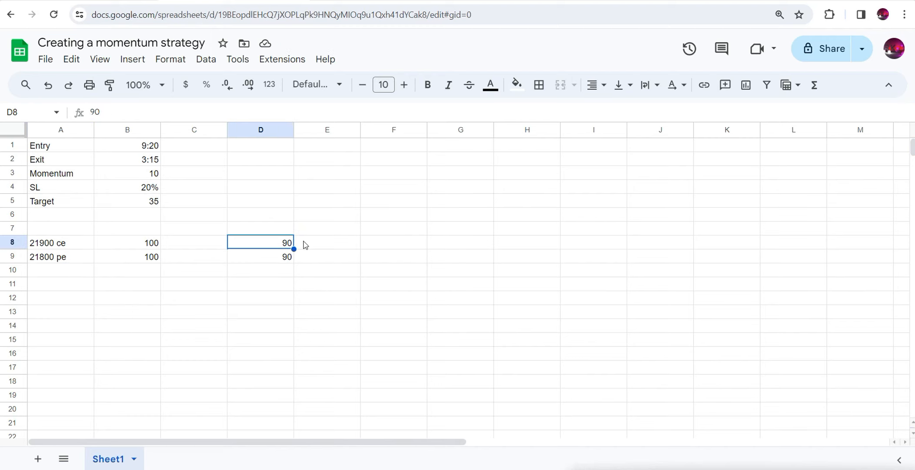
double_click(325, 239)
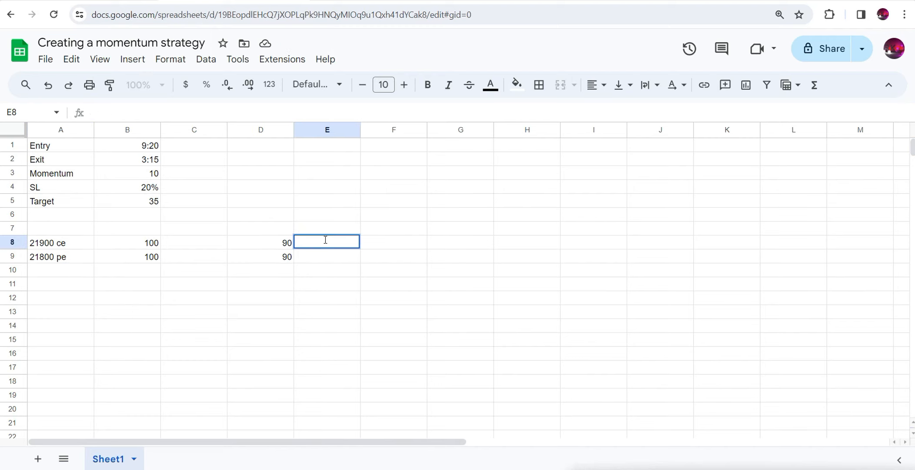
text(18)
double_click(329, 257)
text(18)
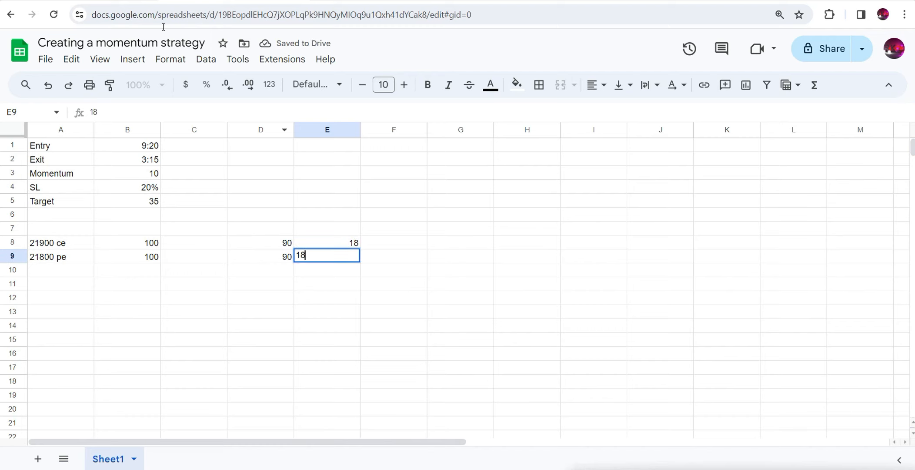
Step: Switch to AlgoTest and enable Target Profit at 35 Points (Pts) on both the Call and Put legs
key(ctrl+Tab)
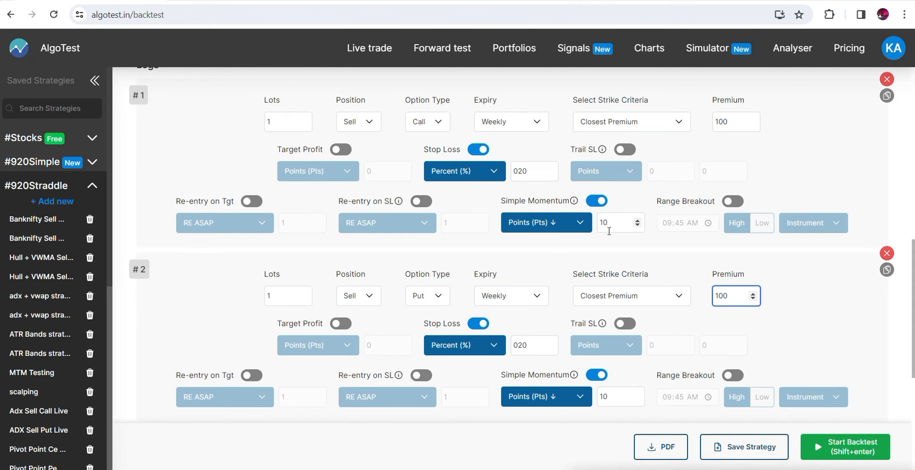
click(339, 150)
click(341, 323)
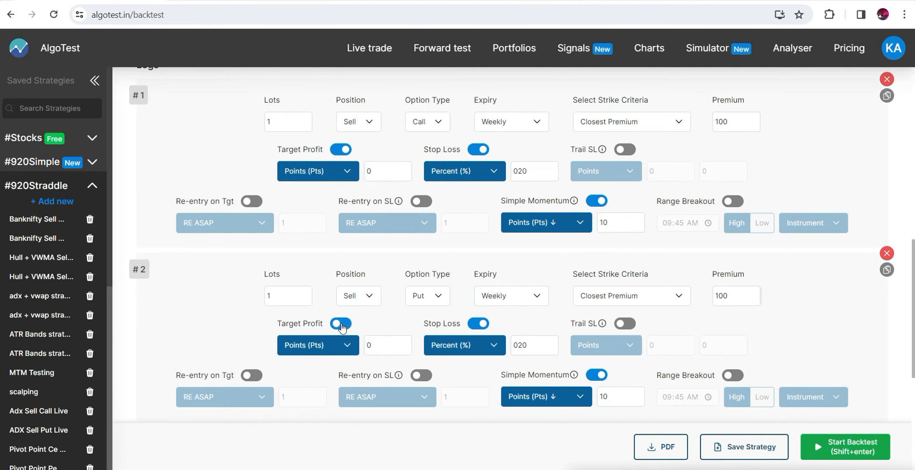
click(376, 171)
text(35)
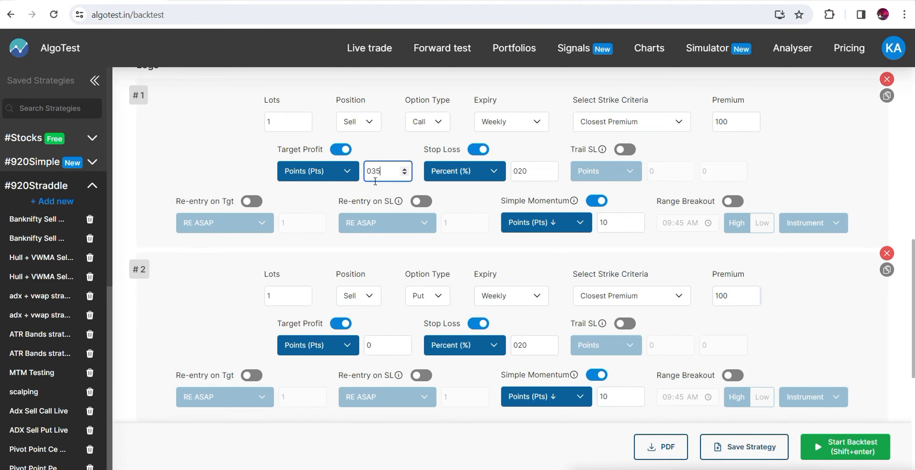
click(382, 344)
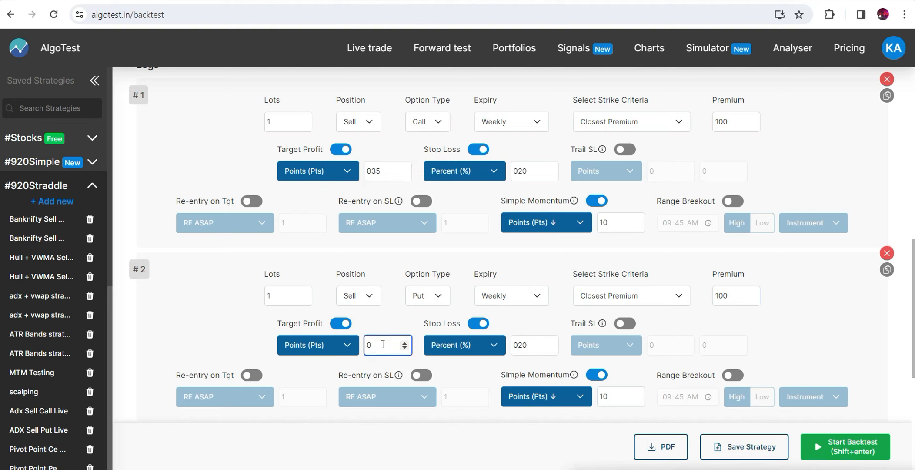
text(35)
Step: Enable Re-entry on SL with the RE MOMENTUM type on both the Call and Put legs
scroll(522, 243, down, 2)
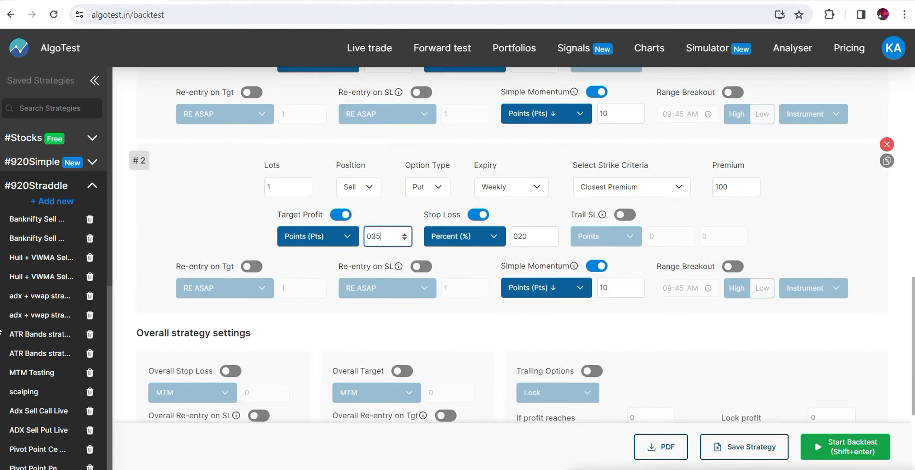
click(422, 266)
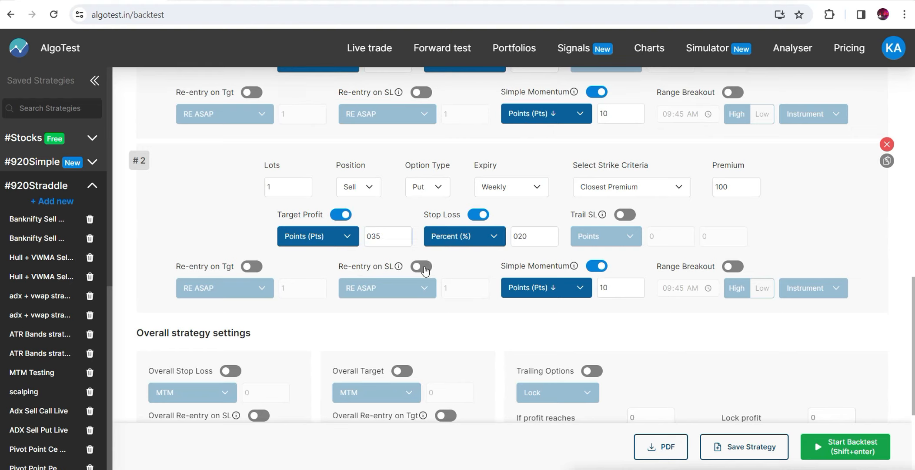
click(423, 92)
scroll(699, 238, up, 1)
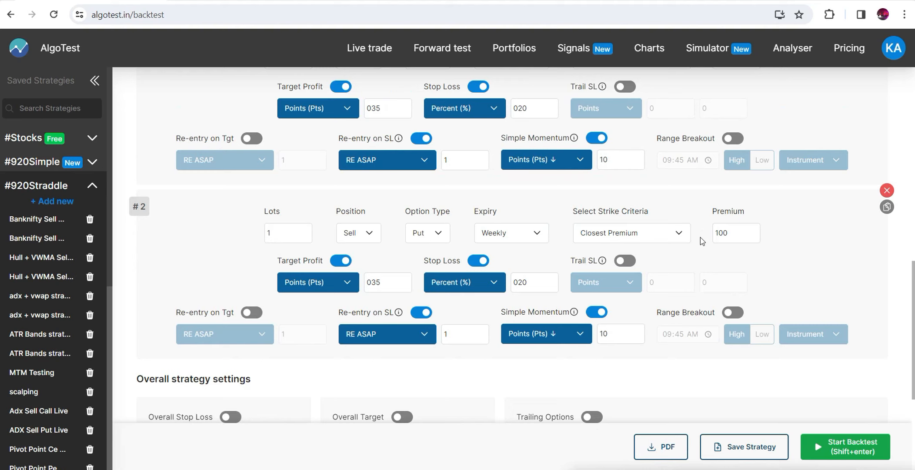
click(419, 160)
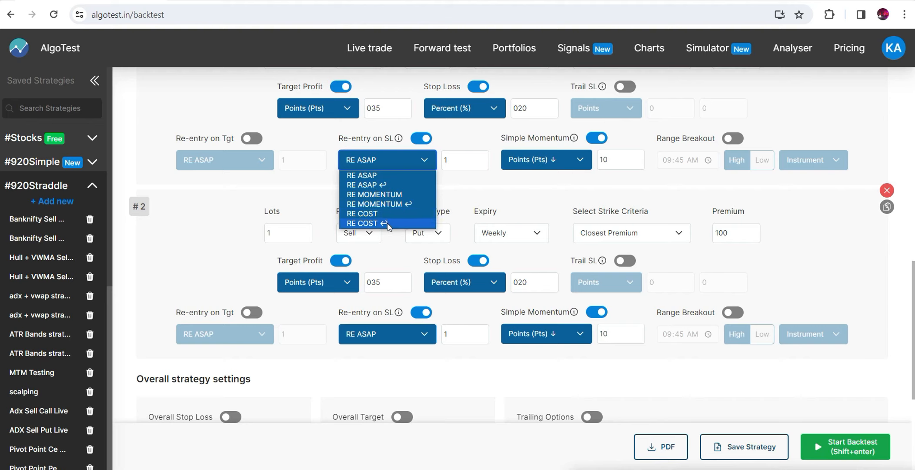
click(378, 194)
click(393, 344)
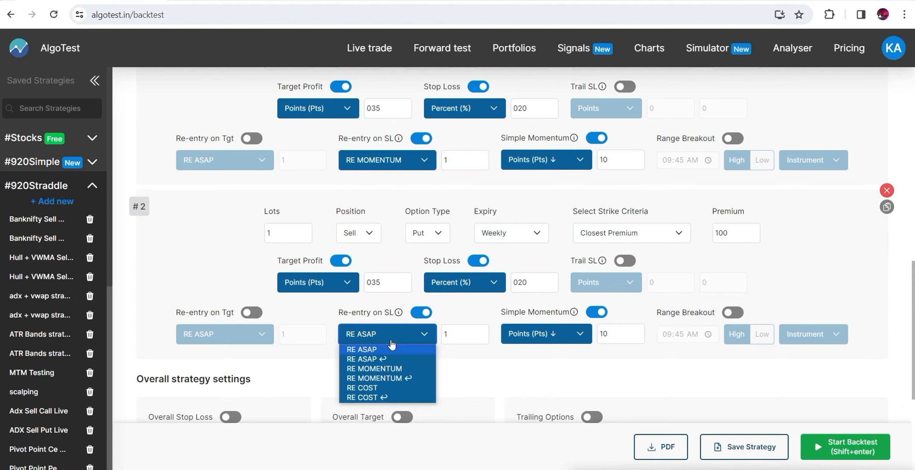
click(382, 368)
mouse_move(399, 312)
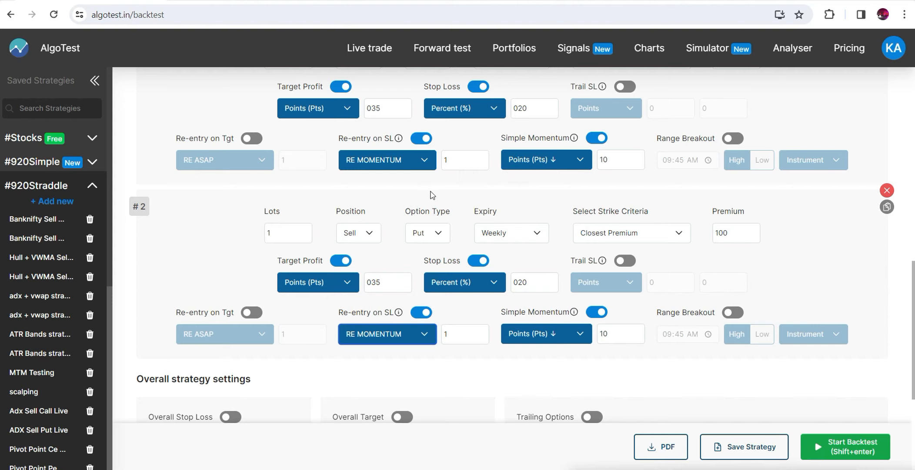
Step: Review the leg settings, switch to Google Sheets and examine the 21900 ce and 21800 pe rows with their column B prices
scroll(664, 97, up, 12)
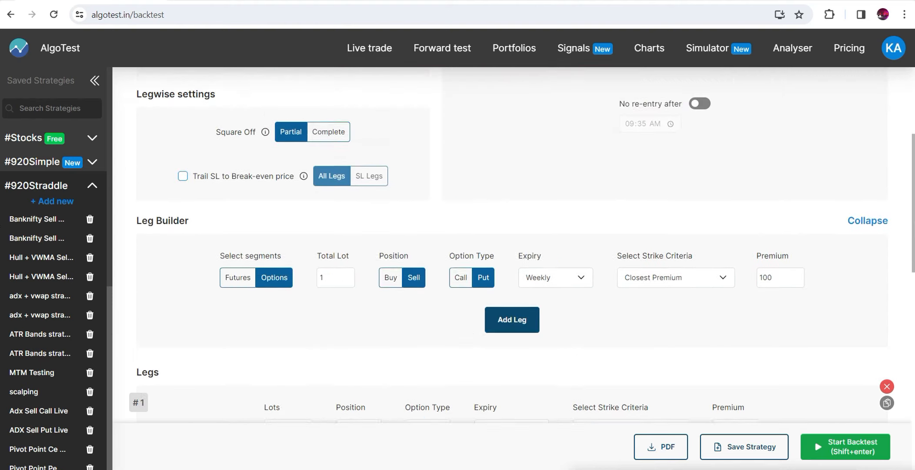
scroll(865, 174, down, 8)
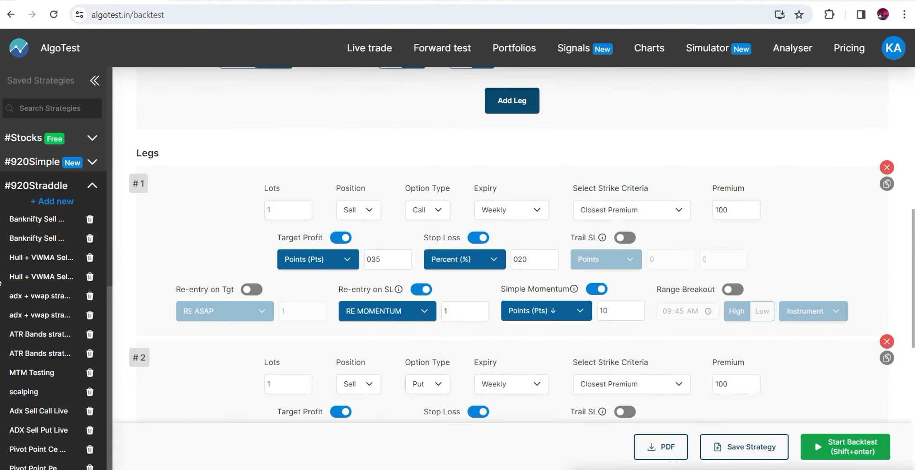
click(270, 1)
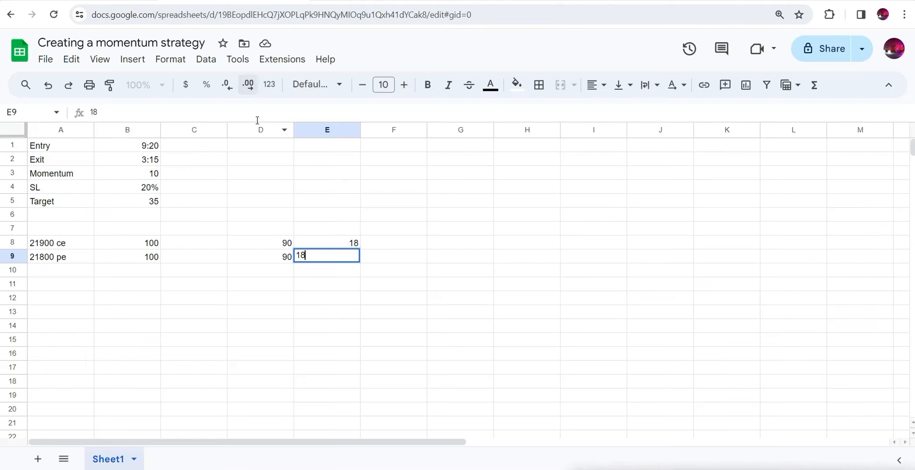
click(132, 244)
click(132, 256)
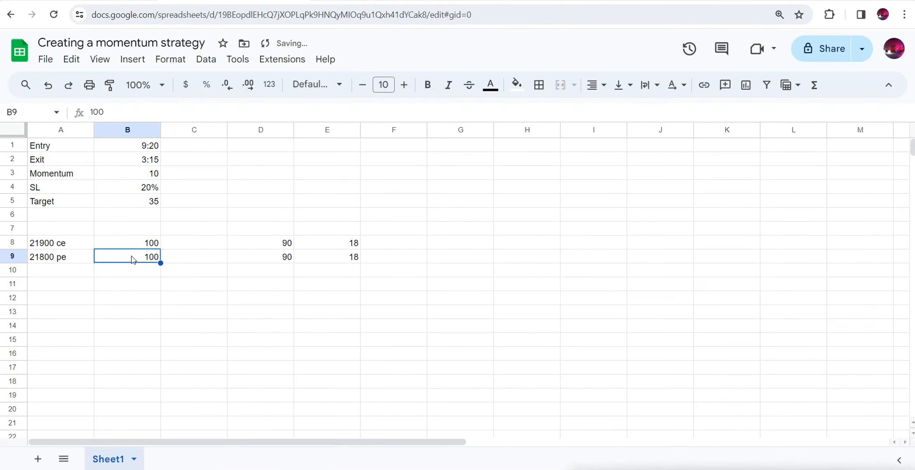
click(68, 249)
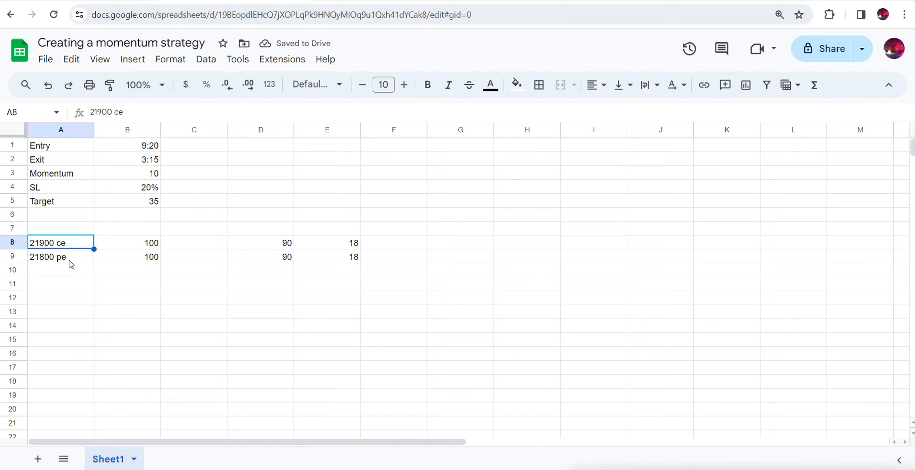
click(71, 264)
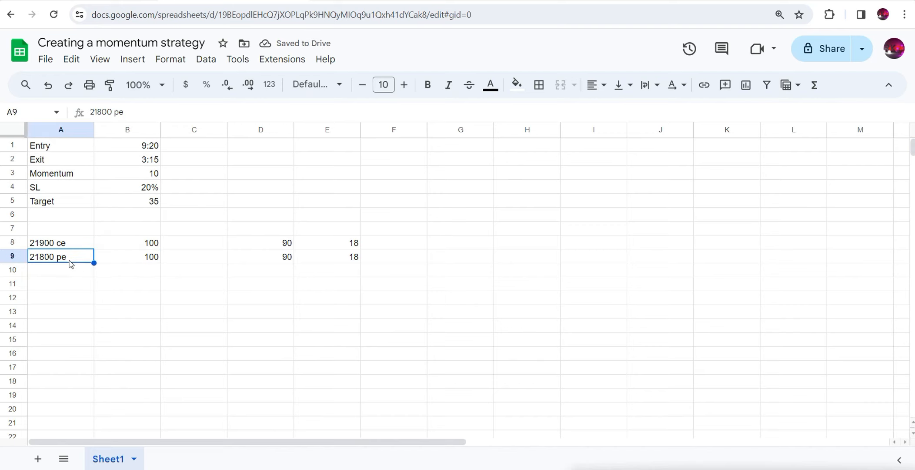
click(148, 244)
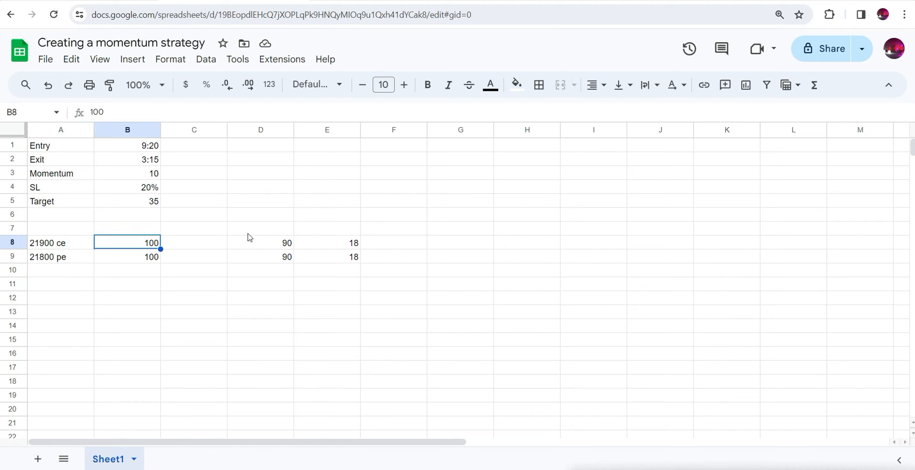
Step: Check the legs' Simple Momentum settings in AlgoTest against the entry prices in D8 and D9 of the Google Sheets notes
click(157, 1)
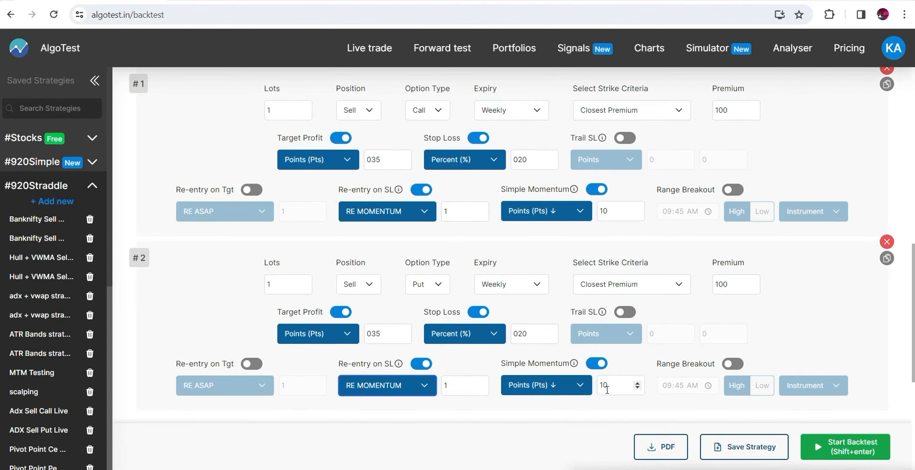
click(243, 1)
click(283, 246)
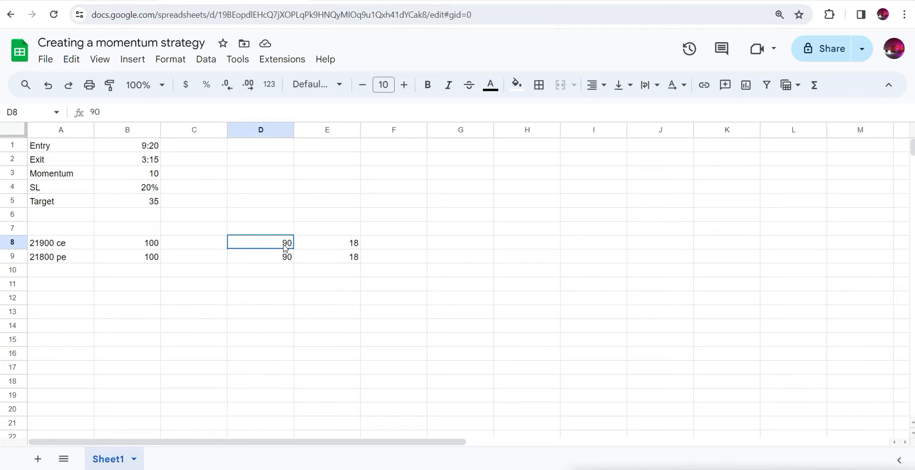
click(287, 256)
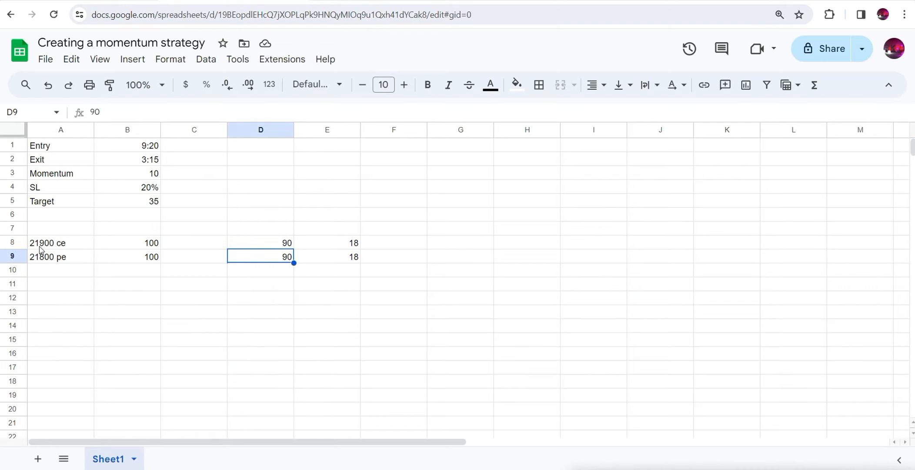
click(283, 246)
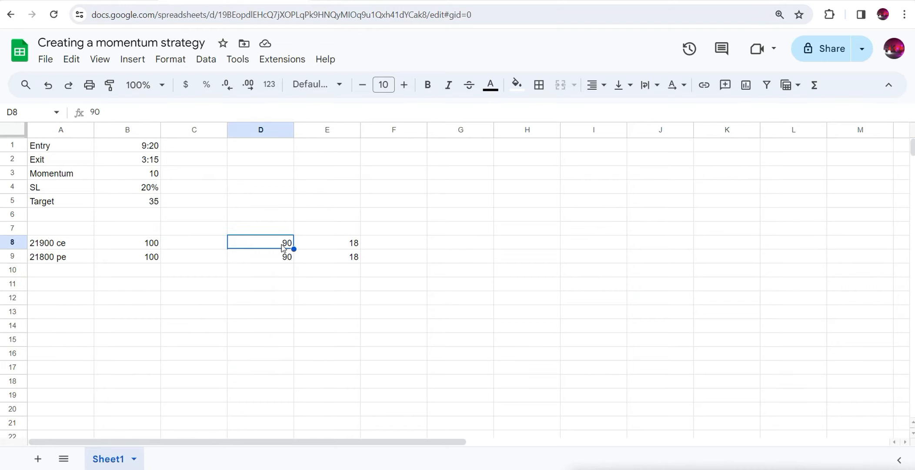
click(287, 256)
click(80, 244)
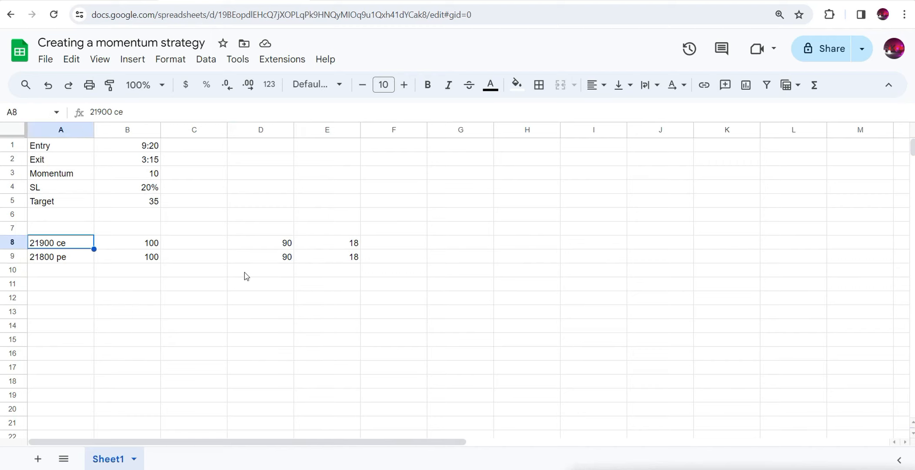
click(277, 260)
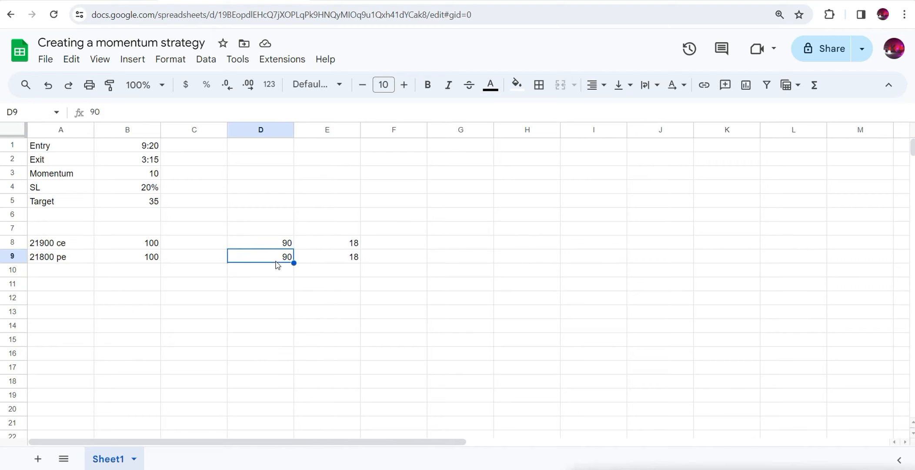
click(70, 261)
click(289, 260)
Step: Enter 108 in cells F8 and F9, beside the two 18 values
click(338, 245)
click(417, 249)
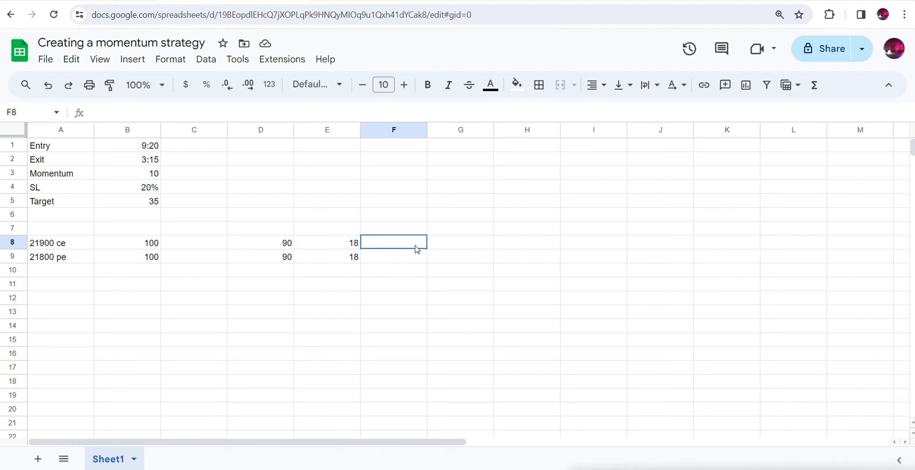
double_click(416, 245)
text(108)
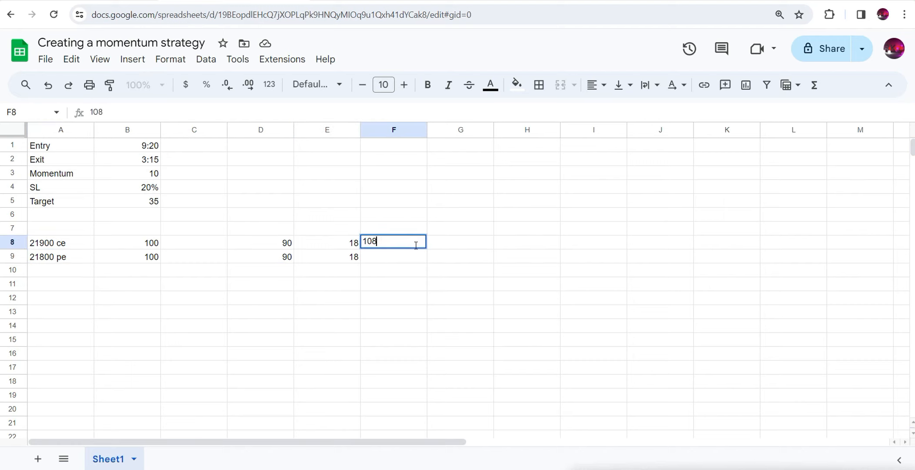
double_click(393, 258)
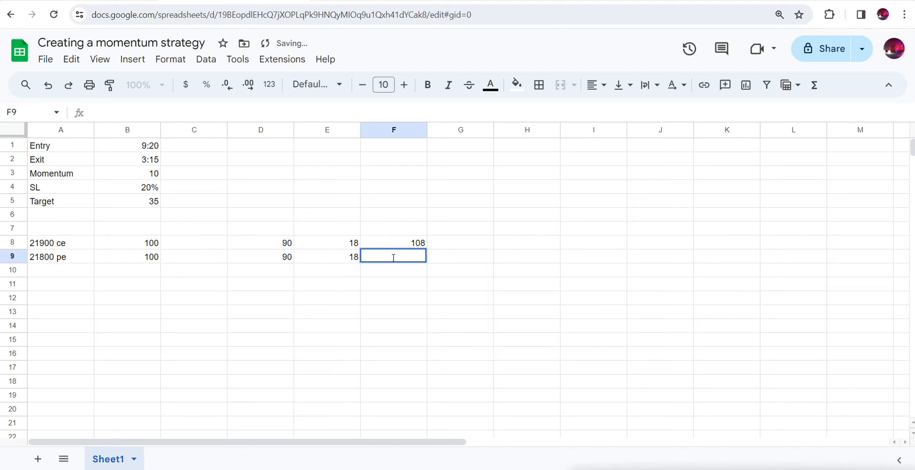
text(108)
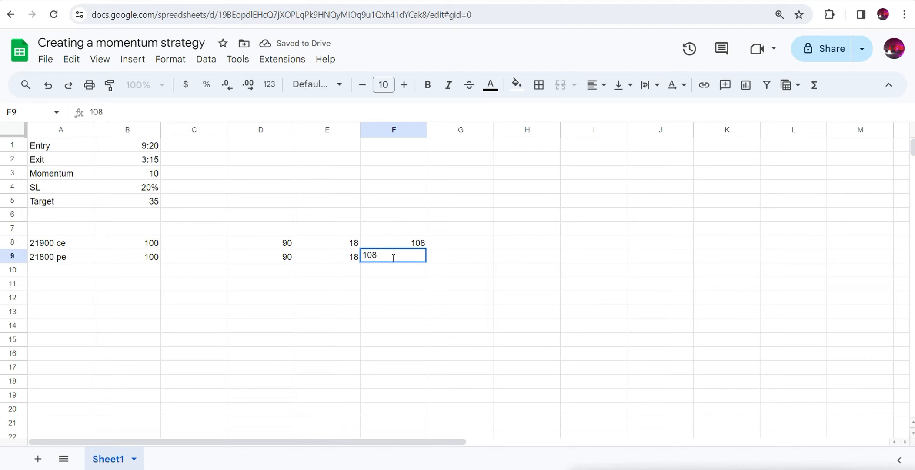
click(455, 257)
click(419, 256)
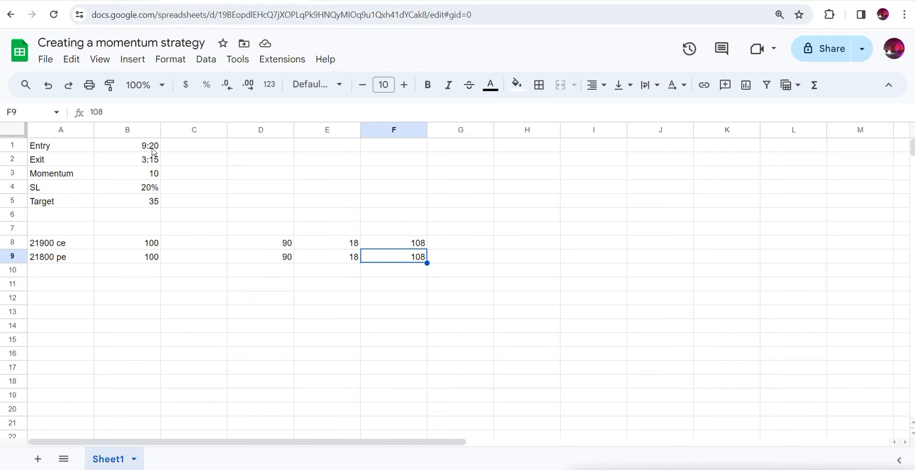
Step: Enter the time 09:45 in cell D7, above the two 90 values
click(141, 247)
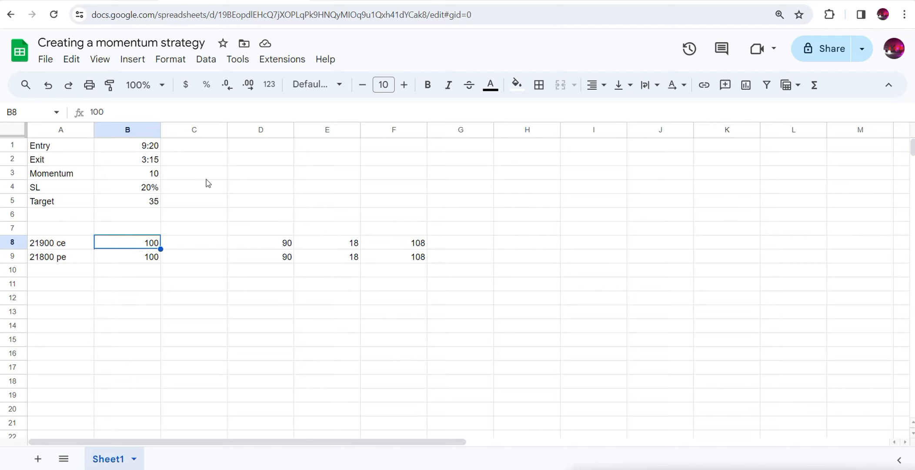
click(417, 246)
double_click(280, 247)
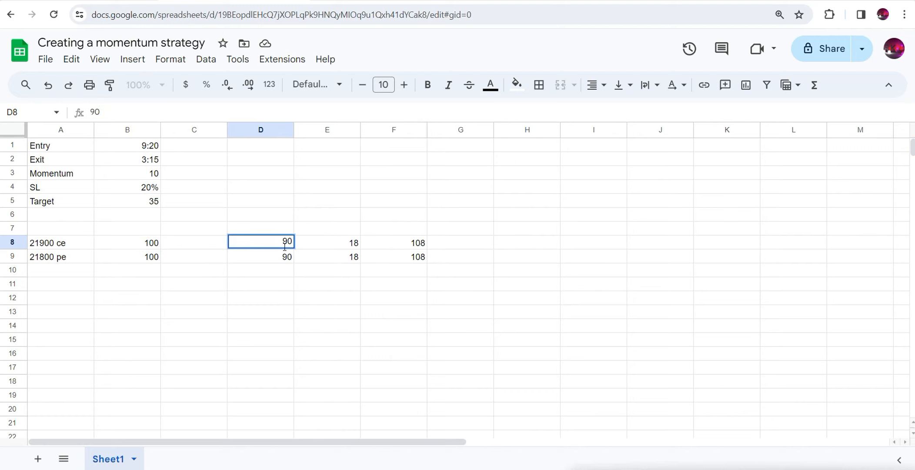
double_click(267, 230)
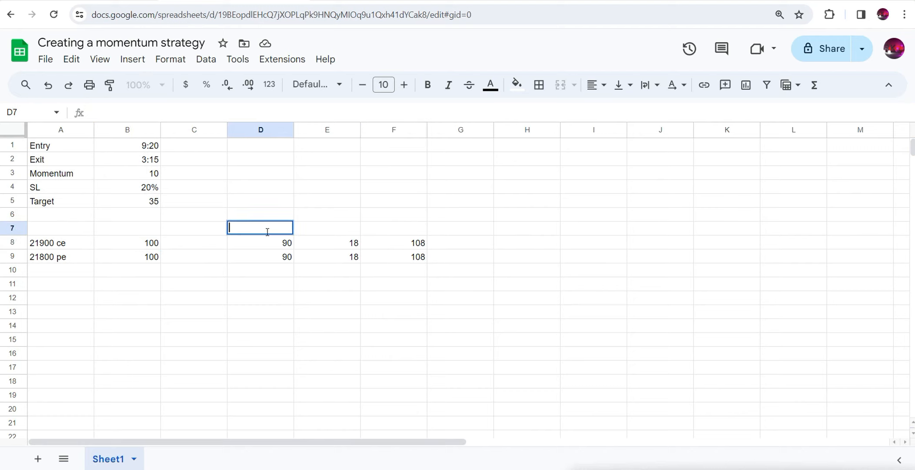
text(09:45)
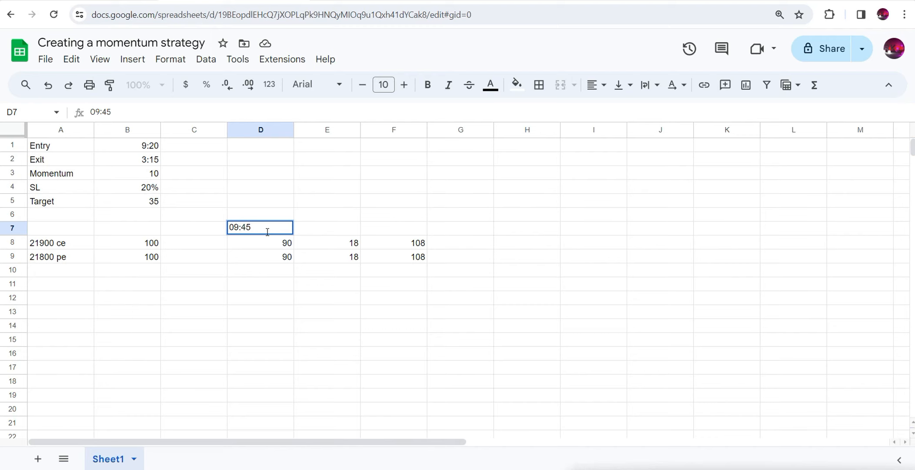
click(280, 247)
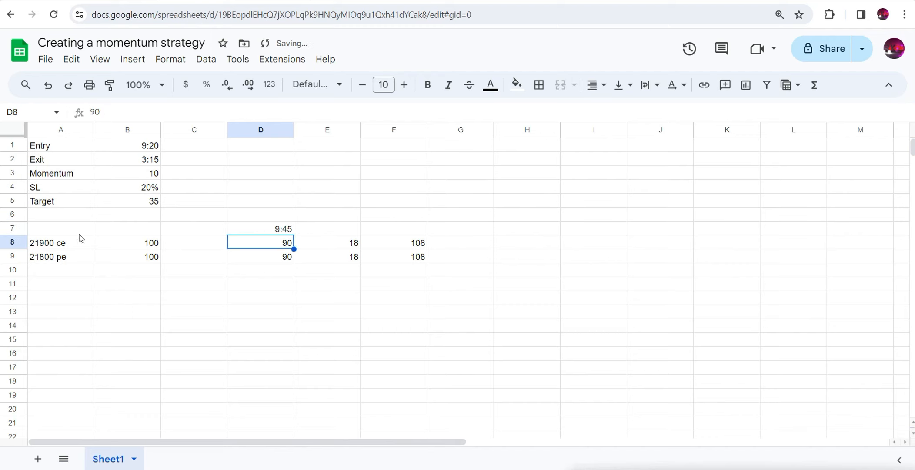
Step: Enter the time 10:20 in cell H7 and the note SL hit in H8 for the 21900 ce row
click(321, 243)
click(411, 248)
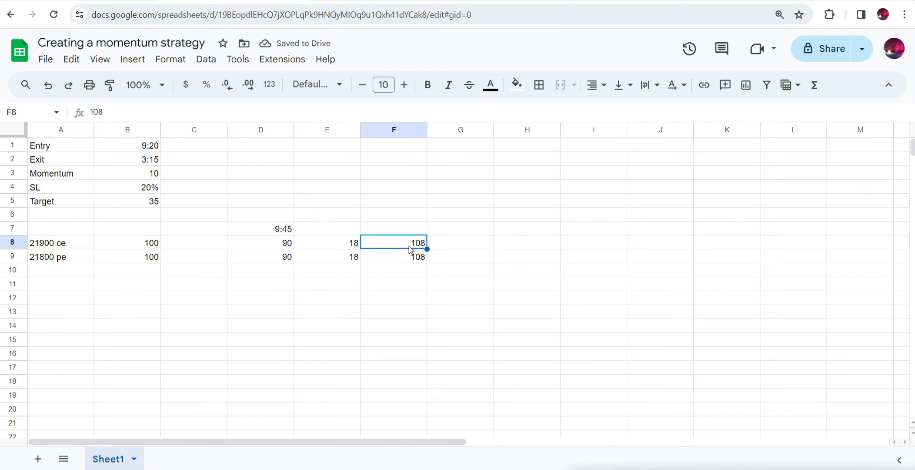
double_click(499, 231)
text(10:20)
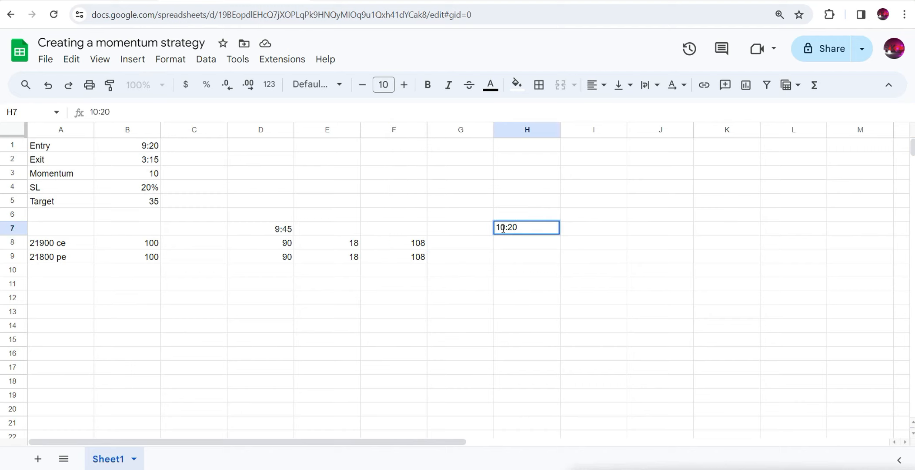
double_click(501, 244)
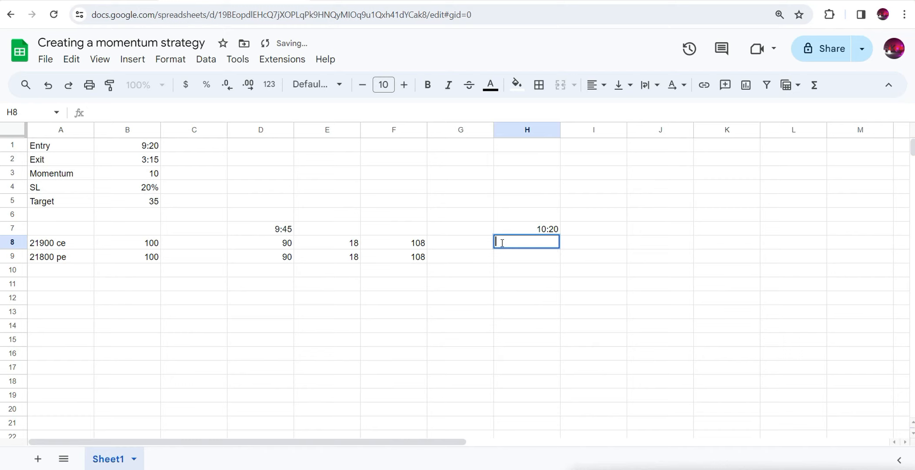
text(SL hit)
click(521, 242)
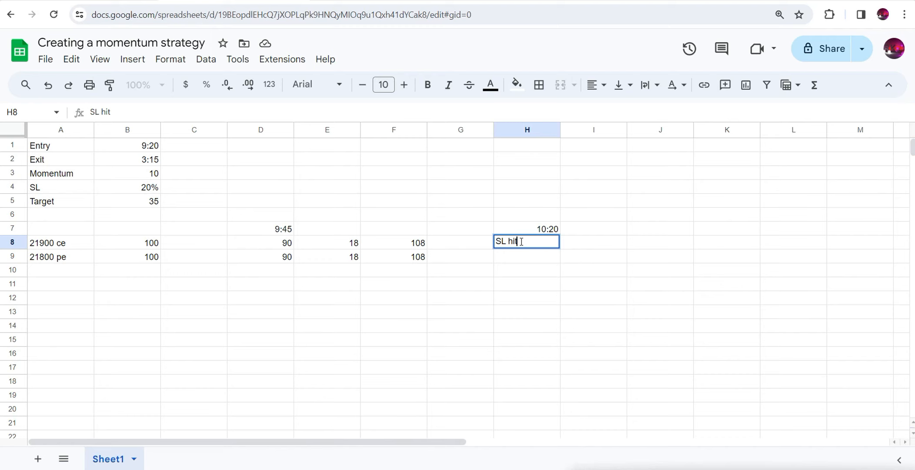
Step: Enter the re-entry strike 22000 in cell I8 and its price 100 in J8, beside the SL hit note
double_click(590, 244)
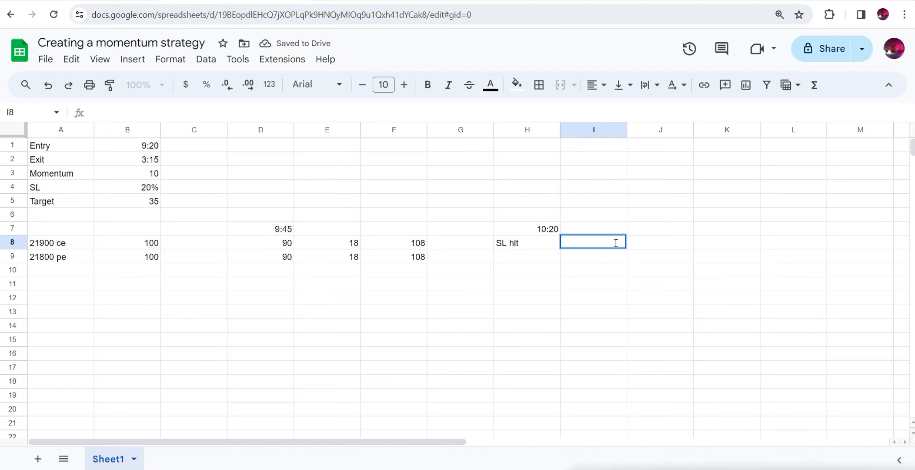
text(22000)
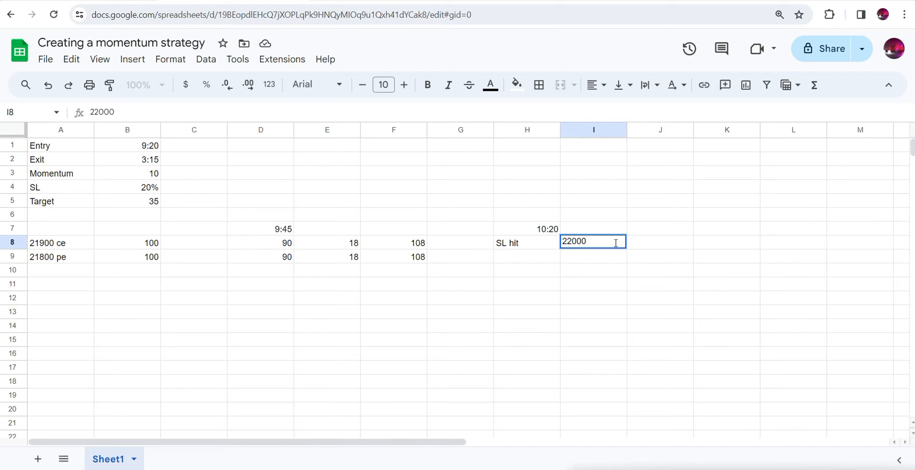
click(653, 241)
text(100)
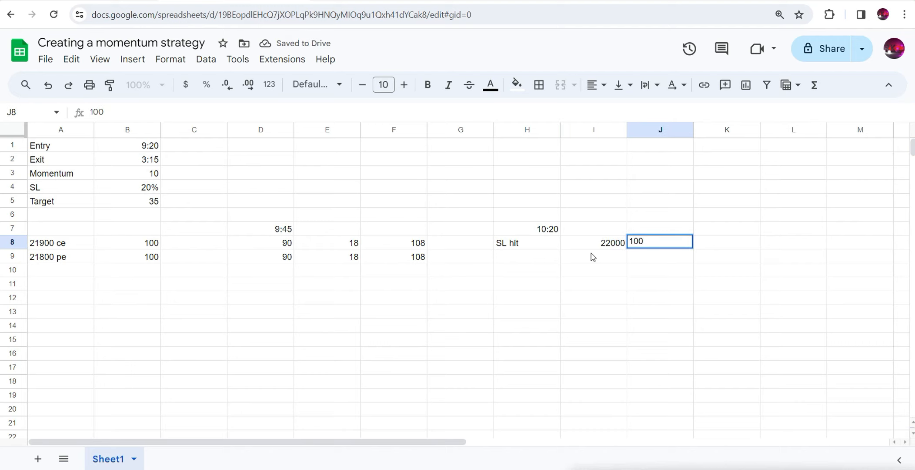
click(557, 229)
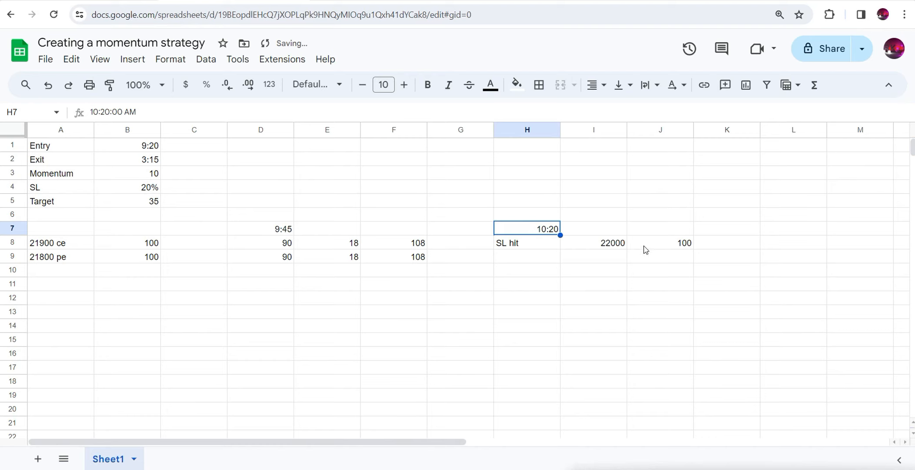
click(659, 243)
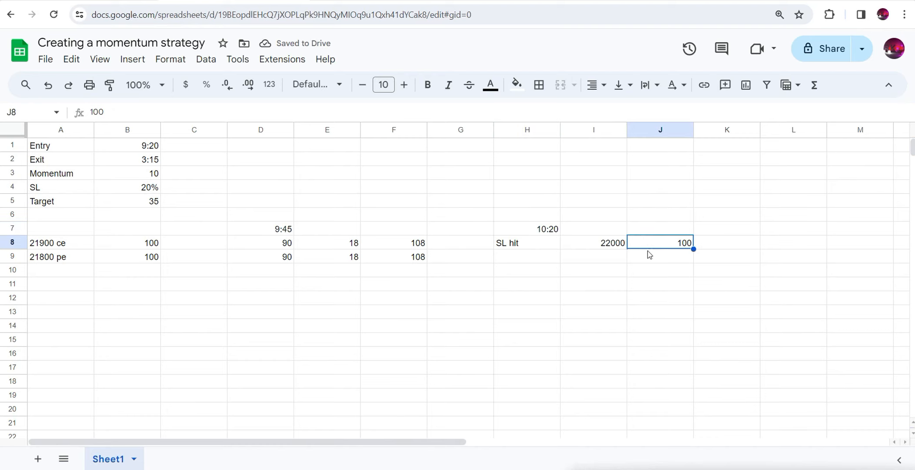
click(603, 246)
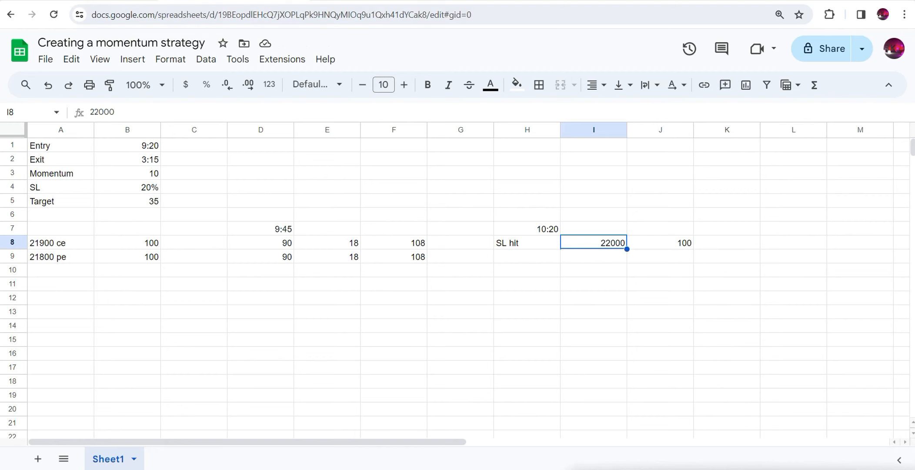
Step: Check the legs' re-entry settings in AlgoTest and enter 90 in cell K8 of the Google Sheets notes
click(150, 1)
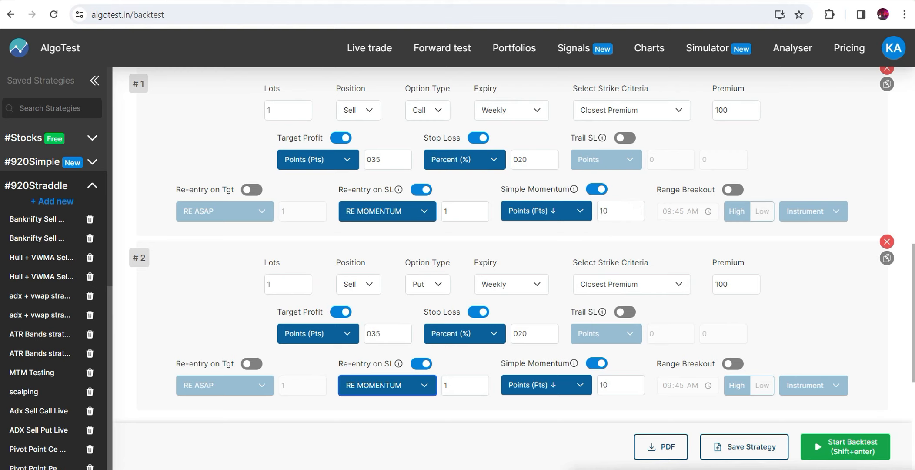
click(244, 0)
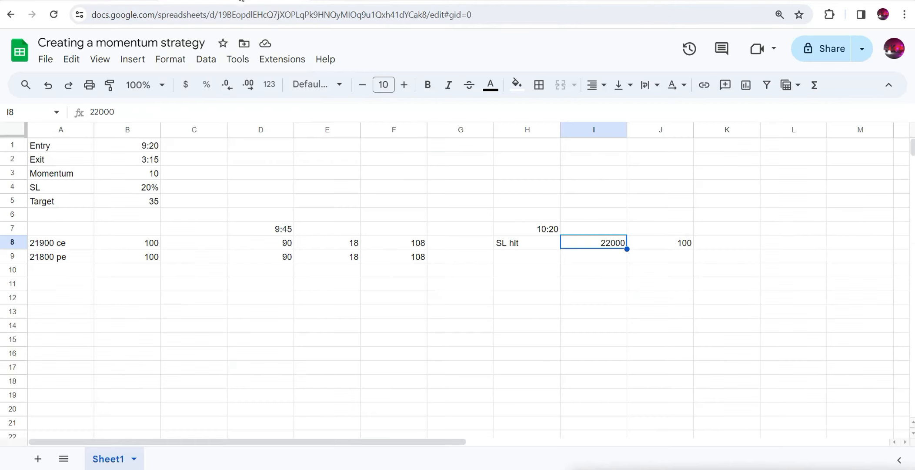
click(733, 236)
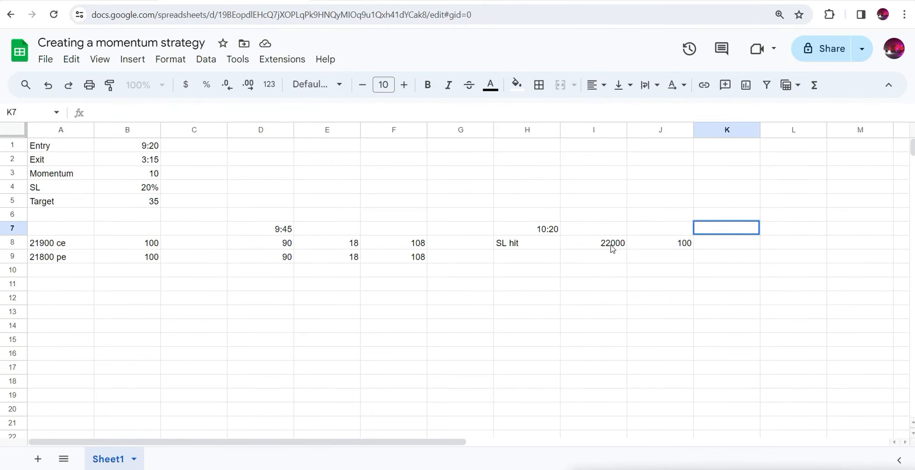
click(612, 246)
double_click(723, 243)
text(90)
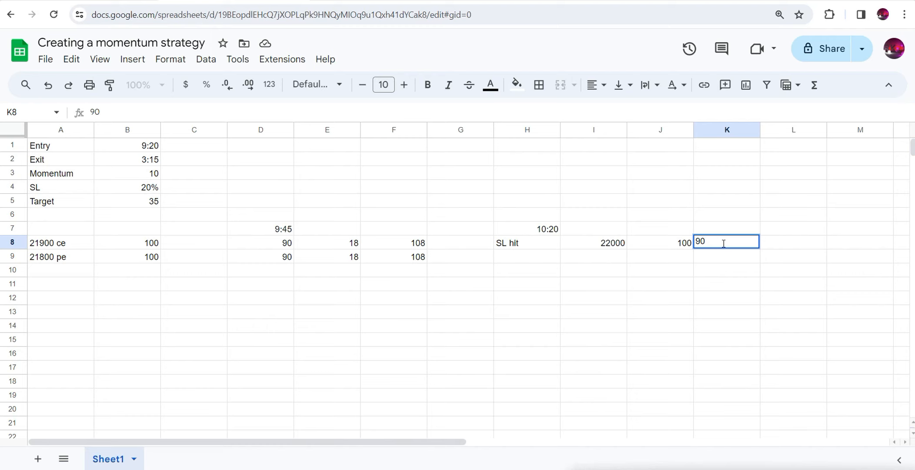
key(Return)
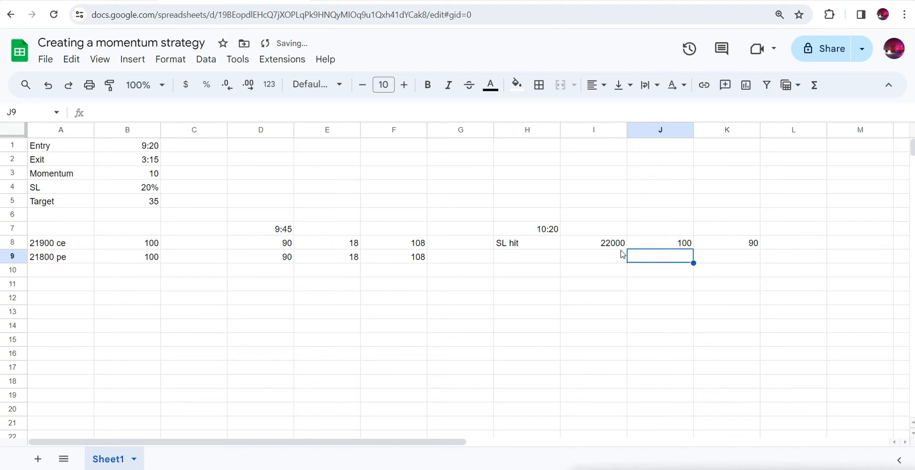
Step: Enter the time 10:40 in cell H9 and the strike 21700 in I9 for the 21800 pe row
click(618, 246)
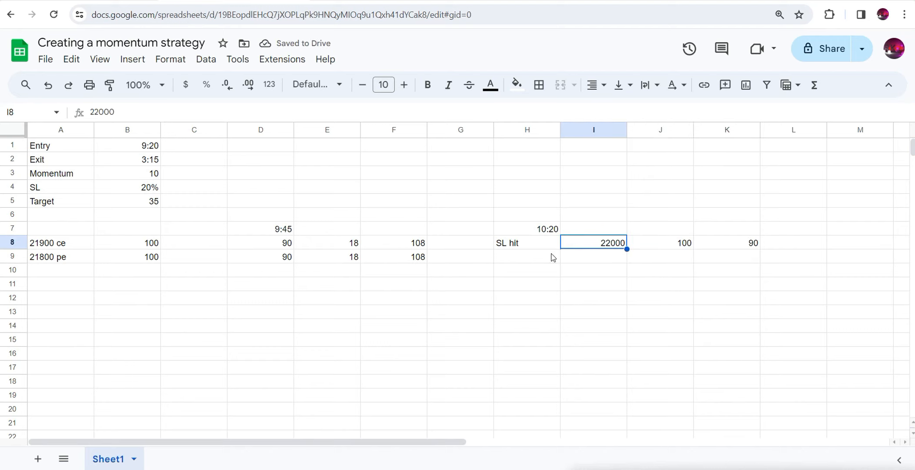
click(490, 263)
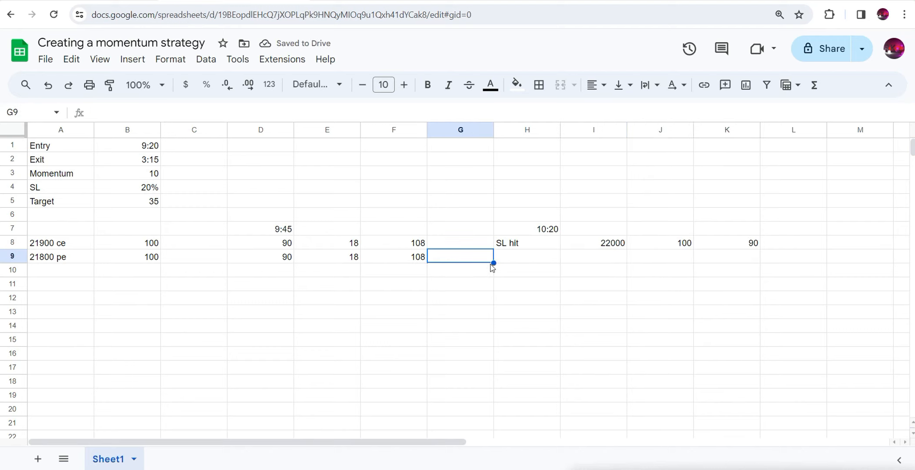
click(67, 258)
click(415, 260)
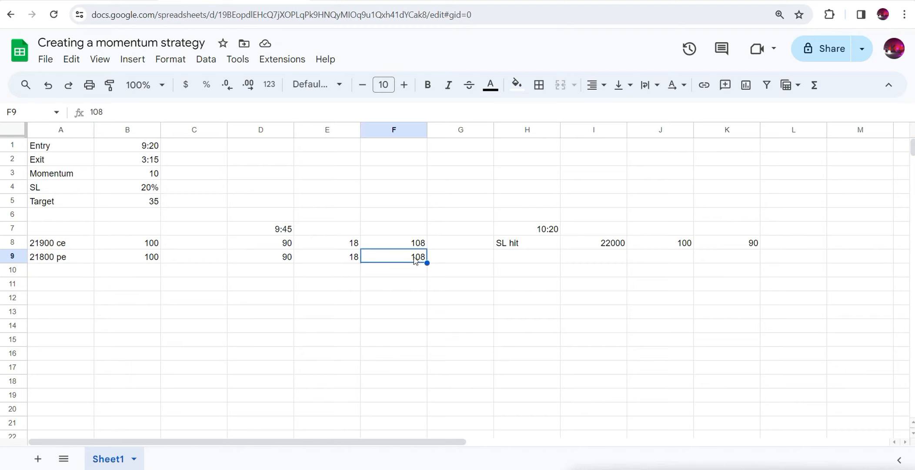
double_click(522, 259)
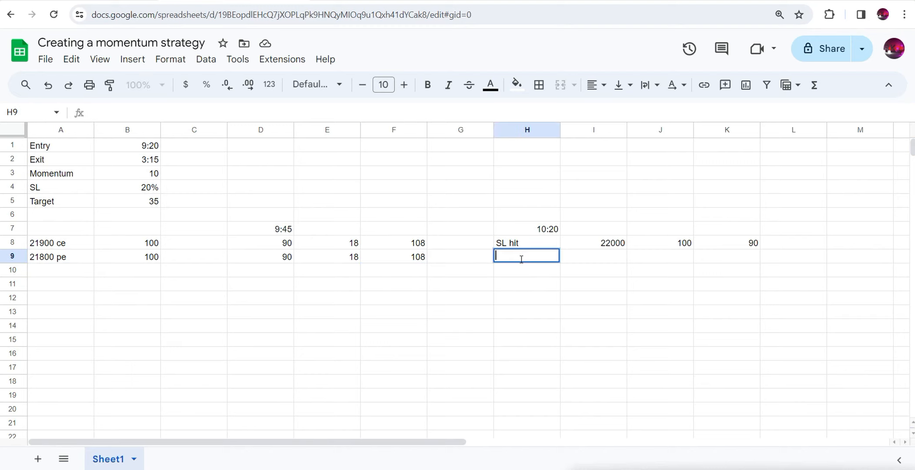
text(10:40)
click(586, 263)
double_click(585, 260)
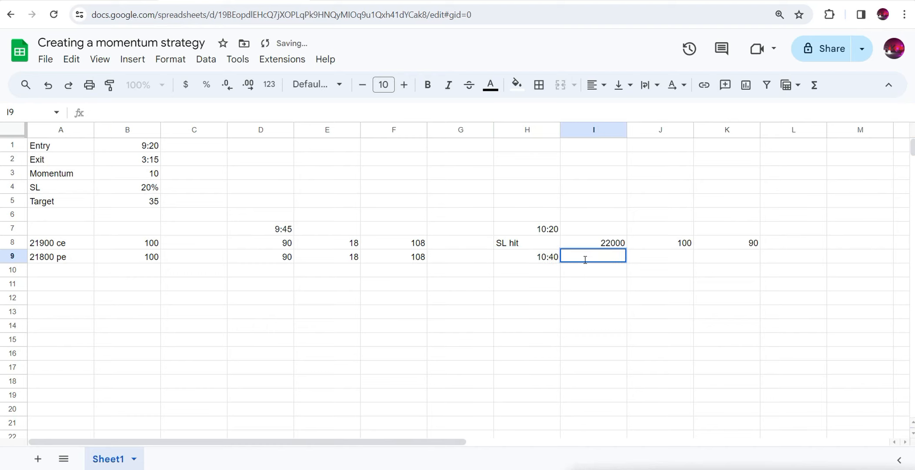
text(21700)
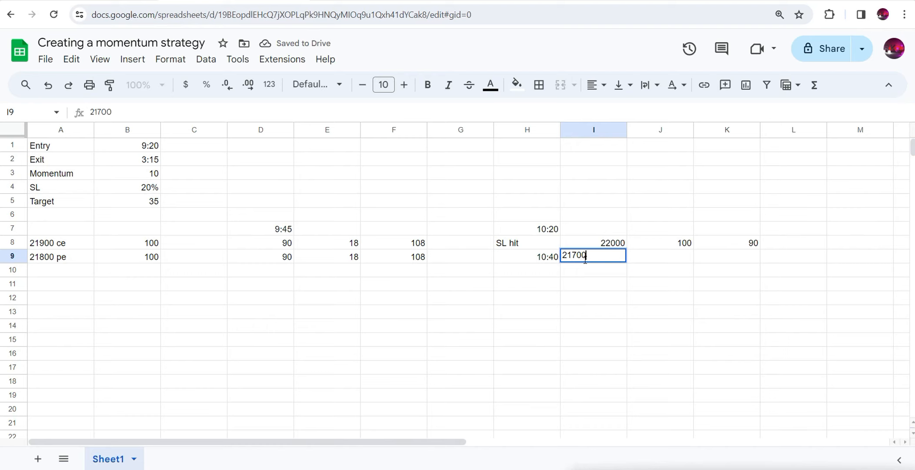
Step: Enter 100 in J9, 90 in K9 and the note happens in L9 for the 21700 re-entry
click(679, 262)
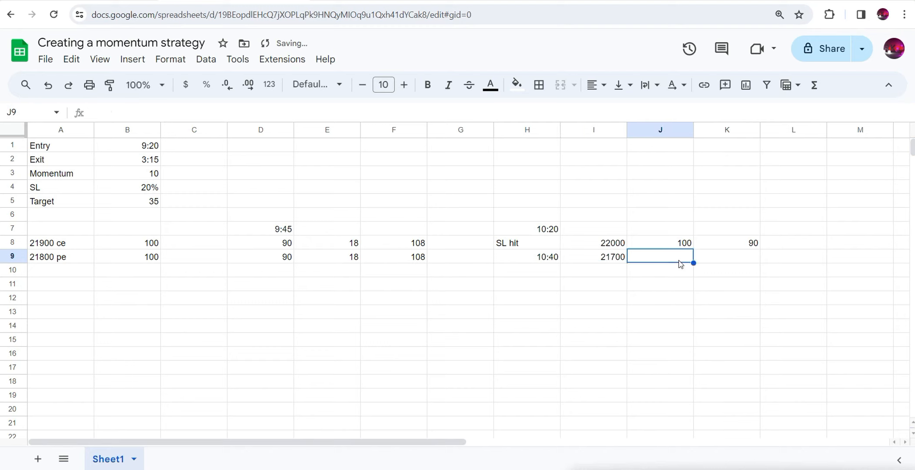
text(100)
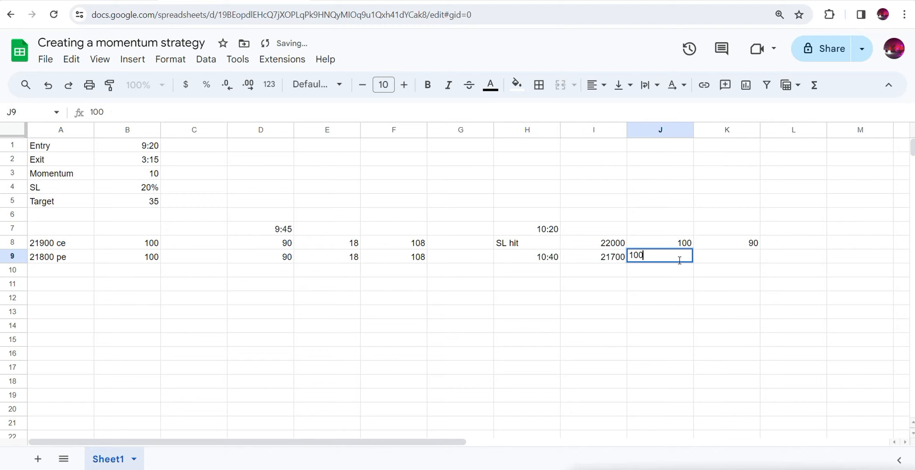
click(611, 263)
double_click(735, 259)
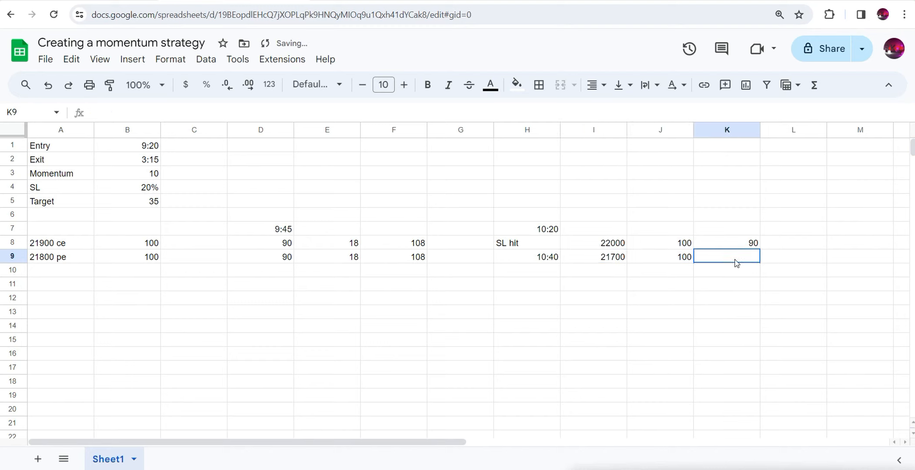
text(90)
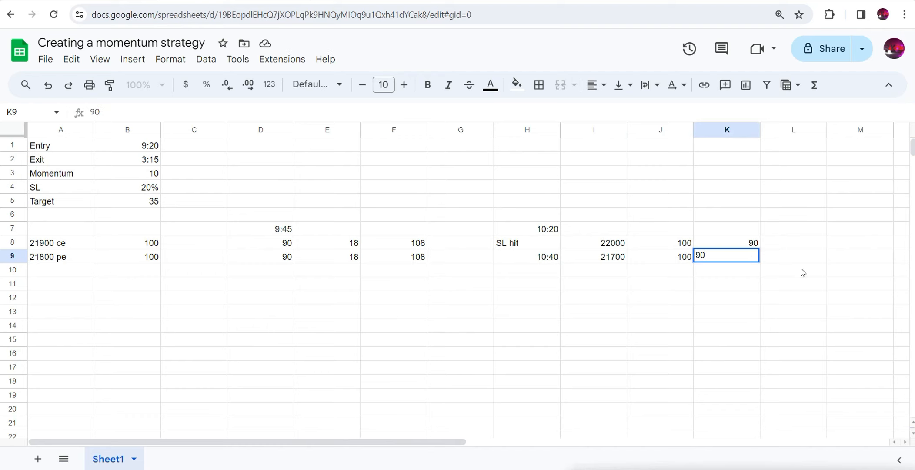
click(787, 261)
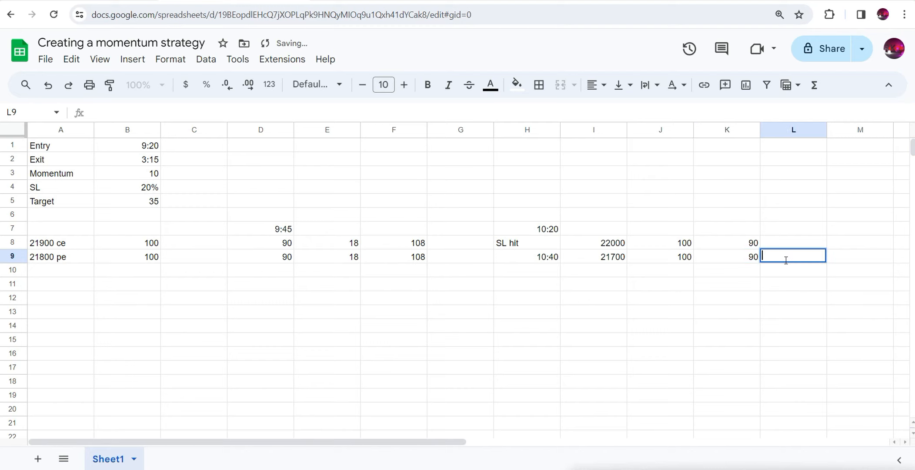
text(happens)
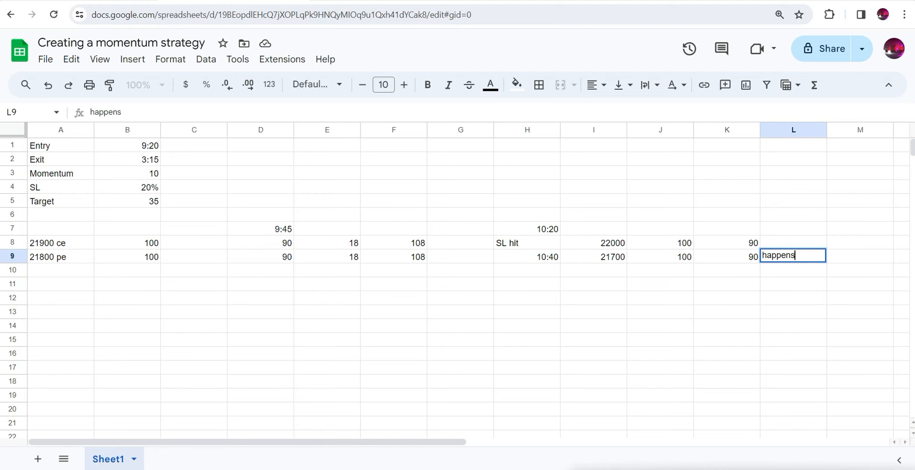
Step: Switch to AlgoTest and set the Re-entry on SL count to 2 for both legs
click(108, 1)
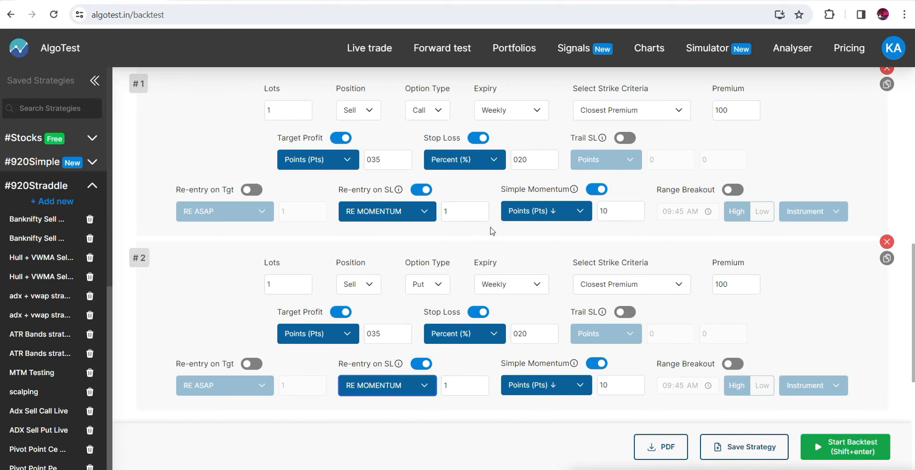
click(481, 208)
click(481, 384)
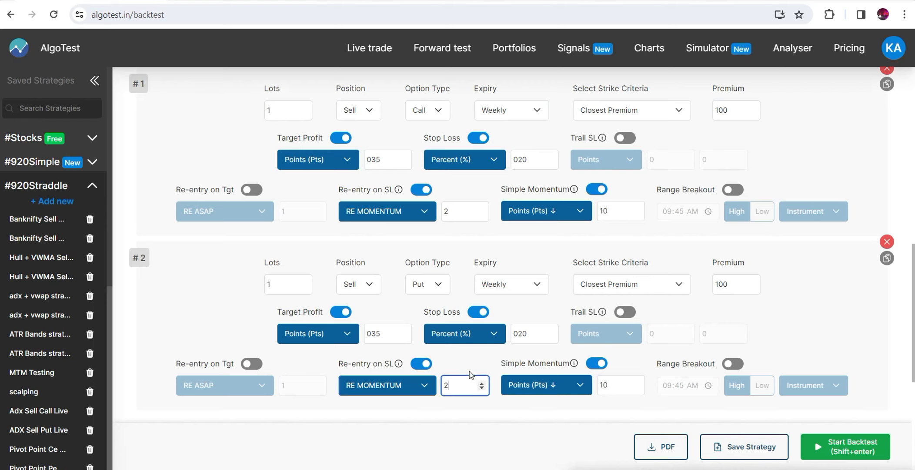
click(453, 366)
Step: Set the Re-entry on SL count back to 1 for both the call and put legs
click(458, 210)
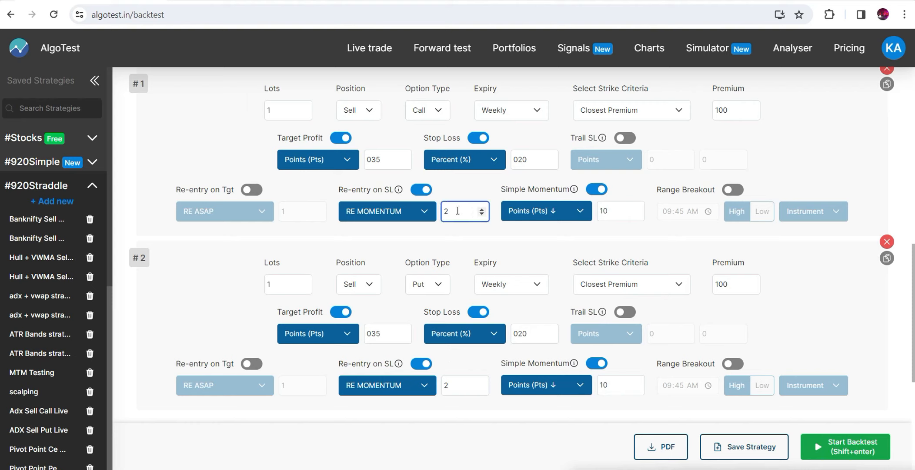
text(0)
key(BackSpace)
key(BackSpace)
text(1)
click(449, 383)
key(BackSpace)
text(1)
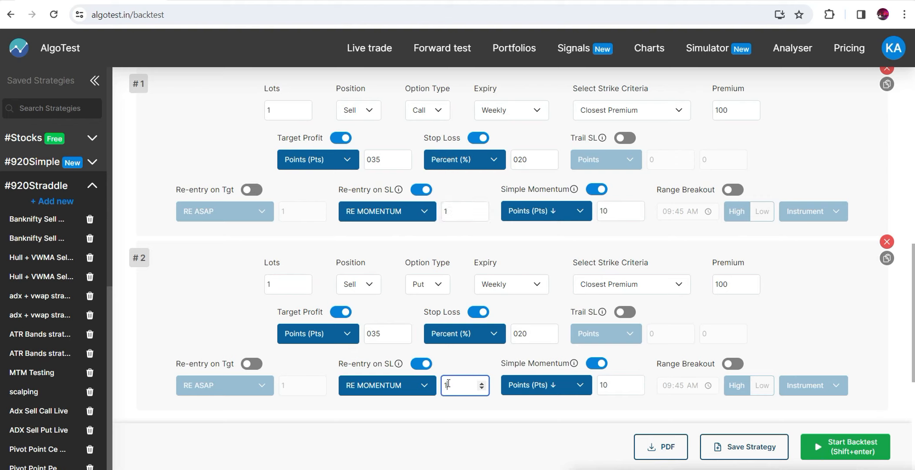
Step: Change the Re-entry on SL type to RE MOMENTUM ↩ for both the call and put legs
click(377, 220)
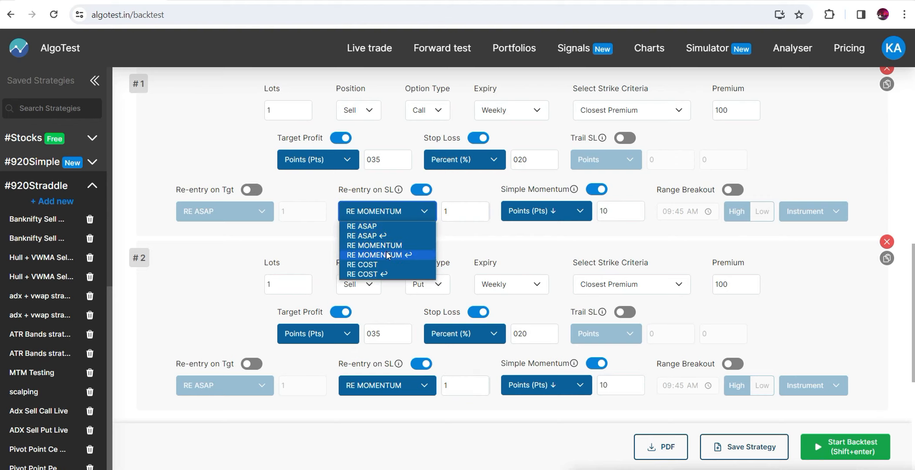
click(387, 255)
click(406, 378)
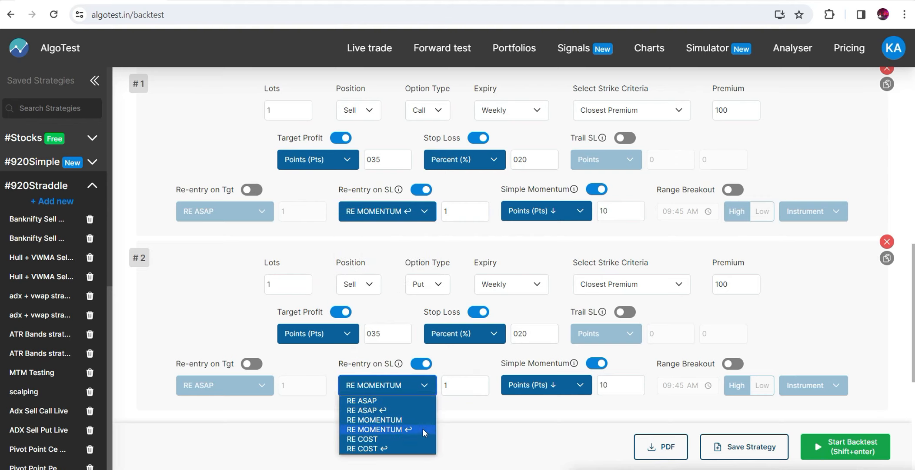
click(400, 429)
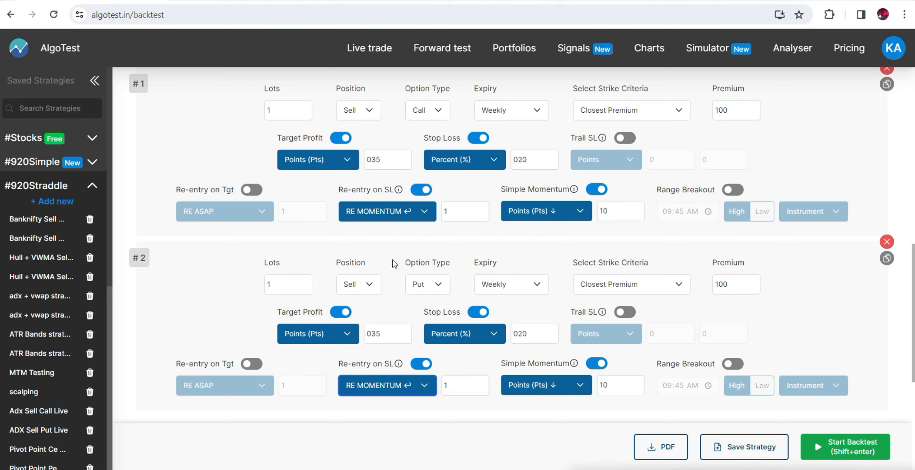
click(463, 204)
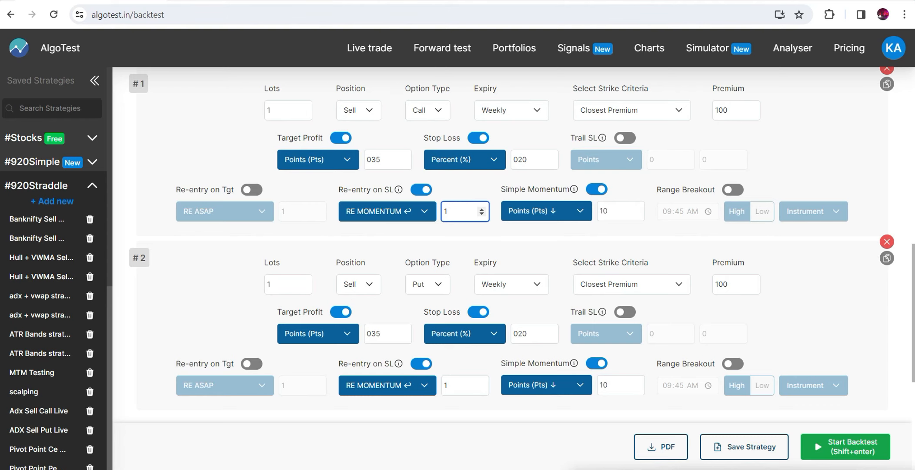
Step: Switch to Google Sheets, revisit the 10:20 stop-loss and 22000 re-entry cells, and enter the note buy the call in L8
click(246, 1)
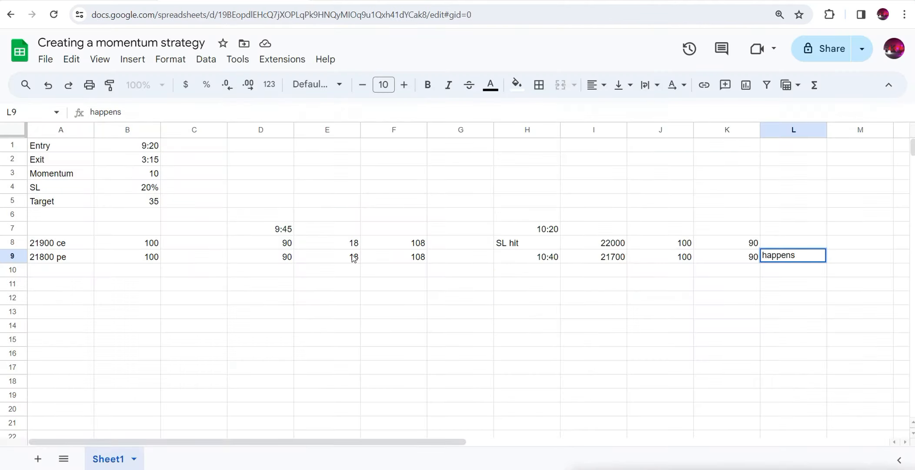
click(538, 228)
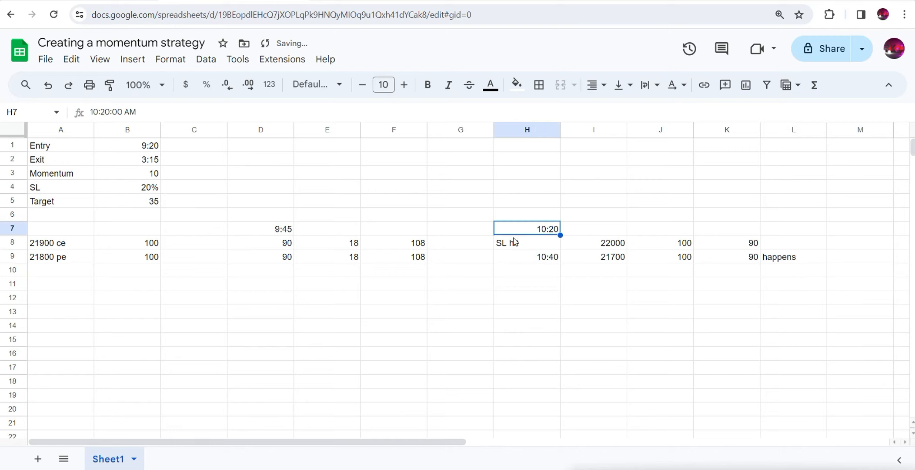
click(514, 241)
click(56, 252)
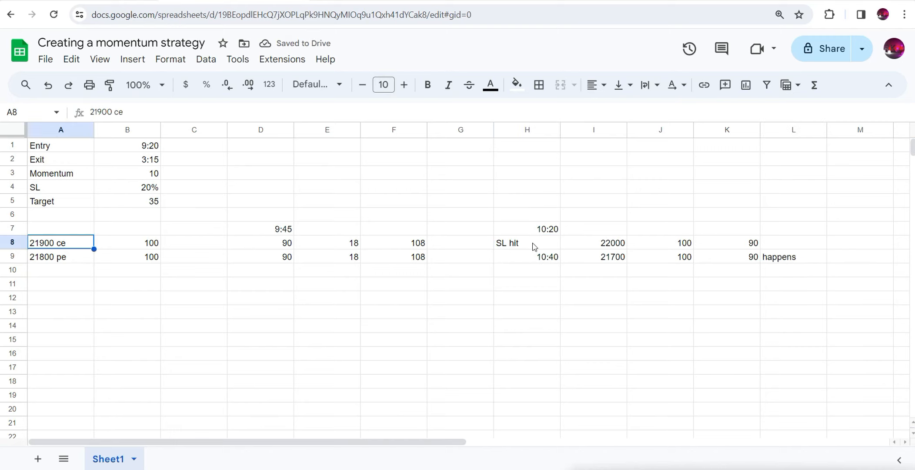
click(535, 247)
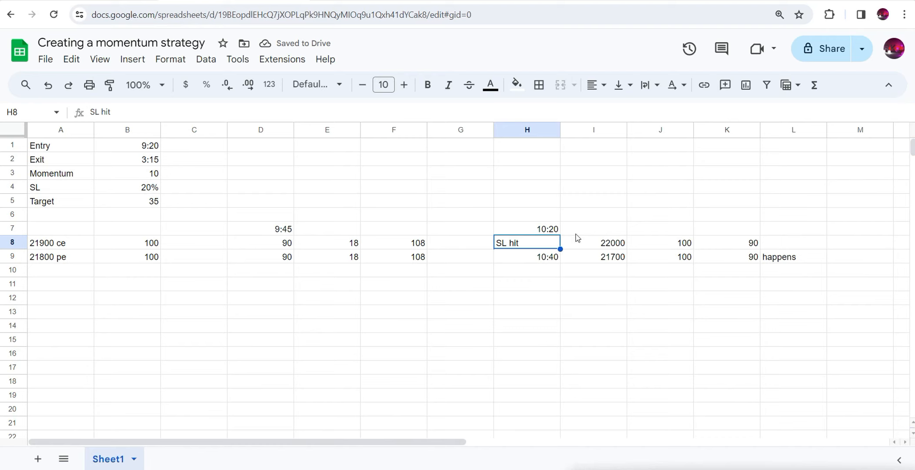
click(616, 248)
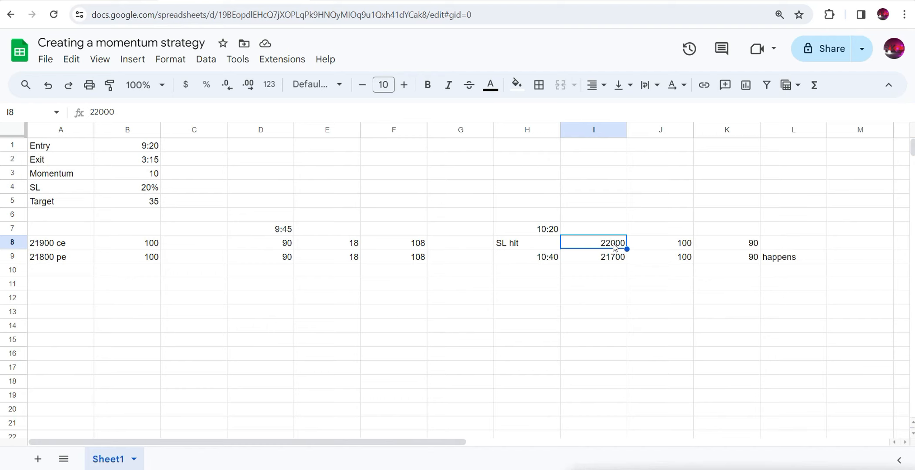
click(670, 246)
click(749, 248)
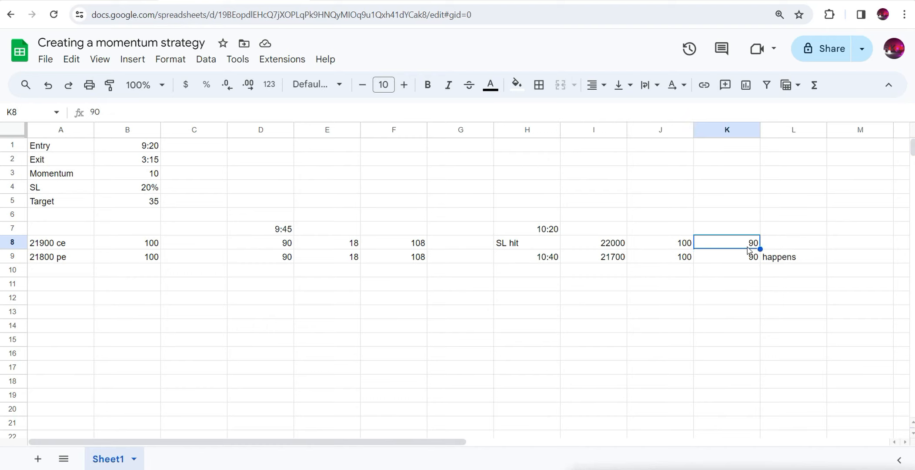
double_click(786, 242)
text(buy )
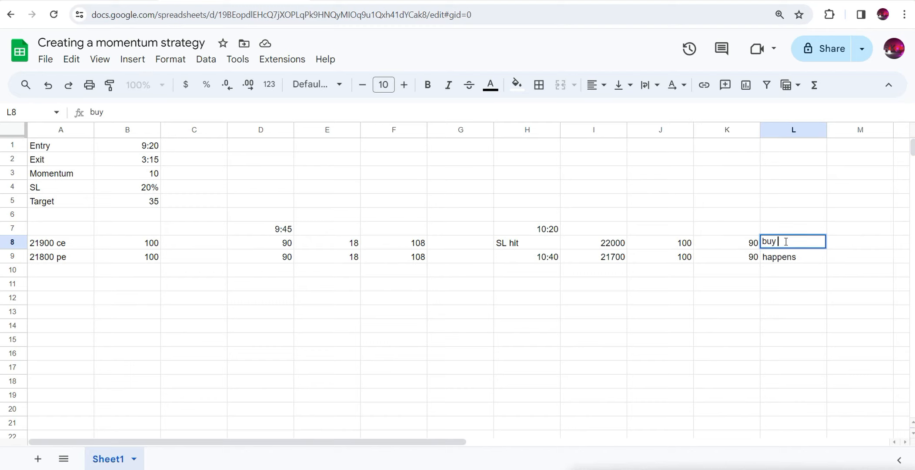
text(the call)
Step: Switch to AlgoTest and change the Re-entry on SL type to RE MOMENTUM for both the call and put legs
click(130, 1)
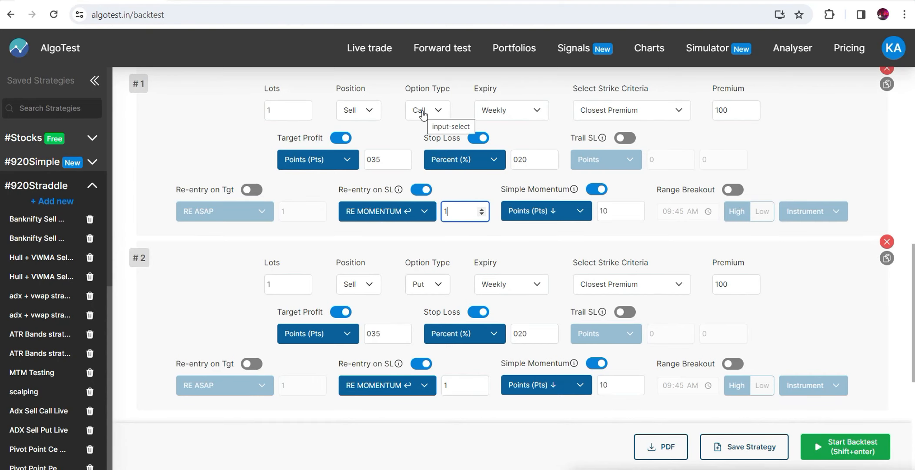
click(385, 212)
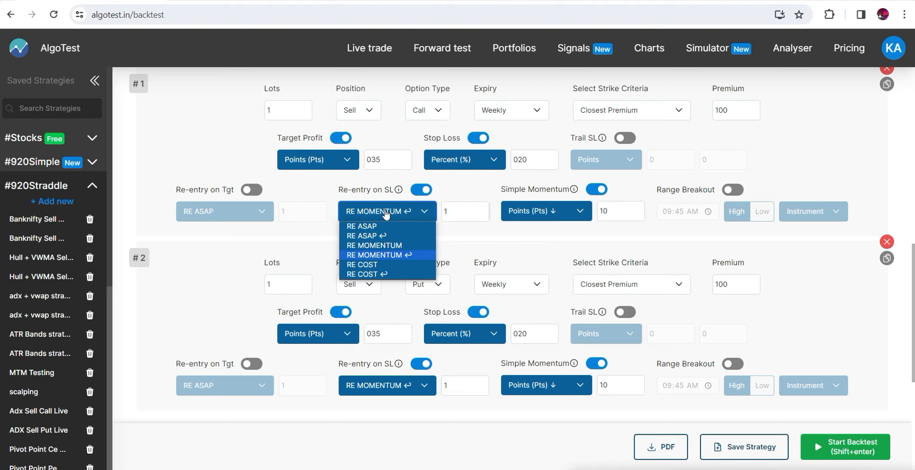
click(376, 108)
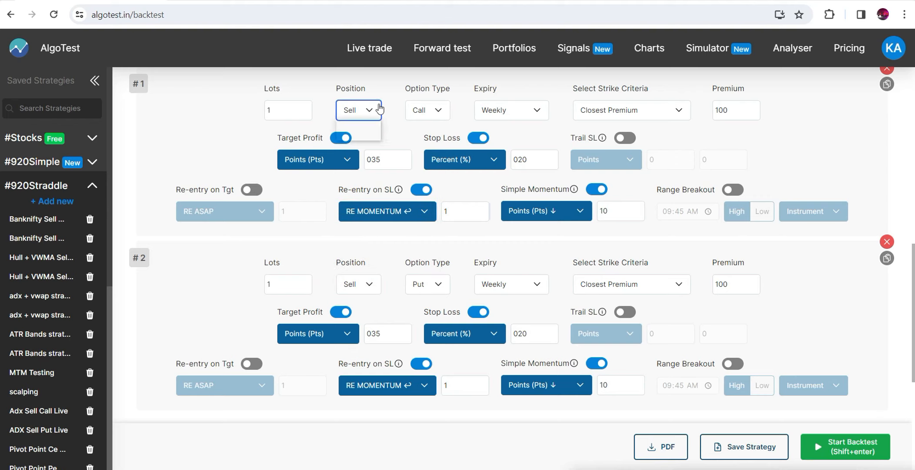
click(379, 108)
click(395, 216)
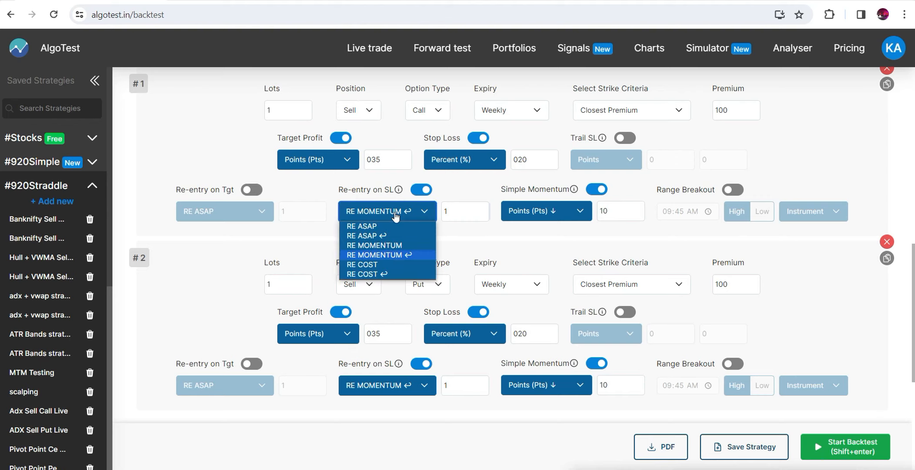
click(401, 245)
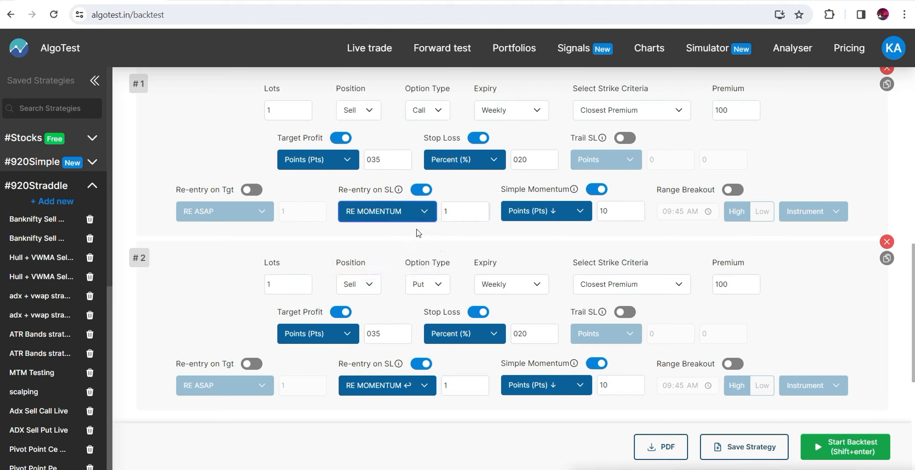
click(406, 386)
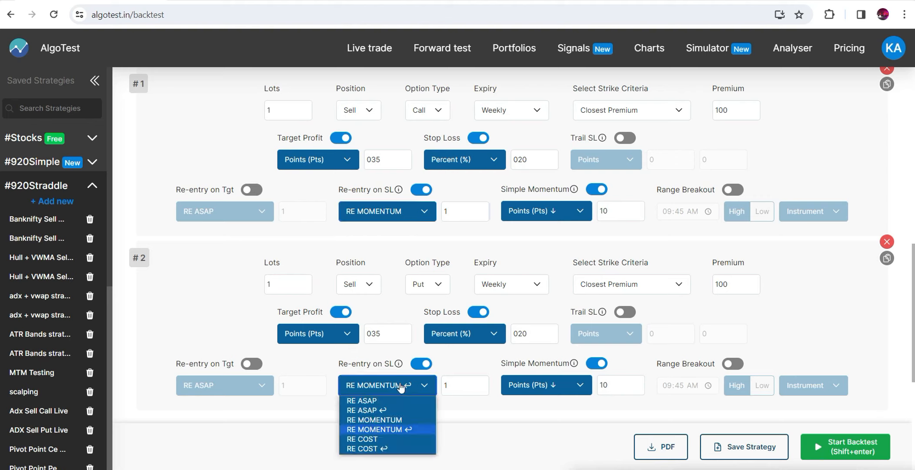
click(390, 420)
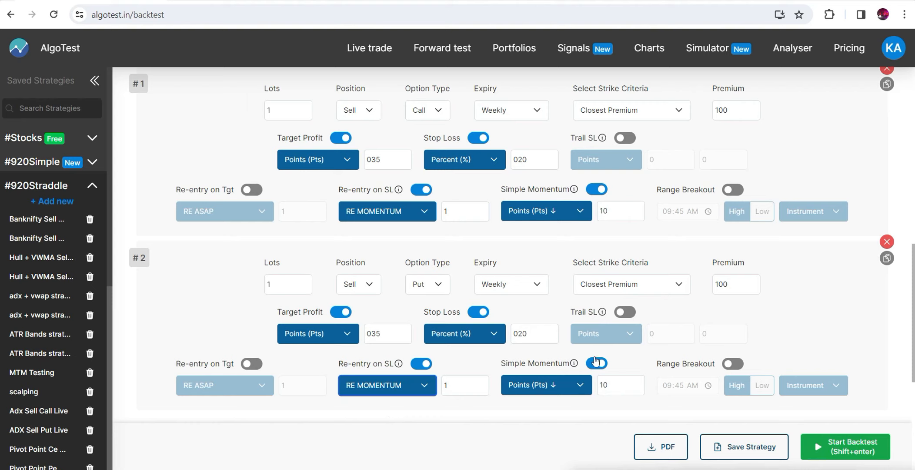
Step: Run the backtest with the 02/10/2023 to 02/10/2024 date range
scroll(756, 259, down, 2)
scroll(0, 326, down, 5)
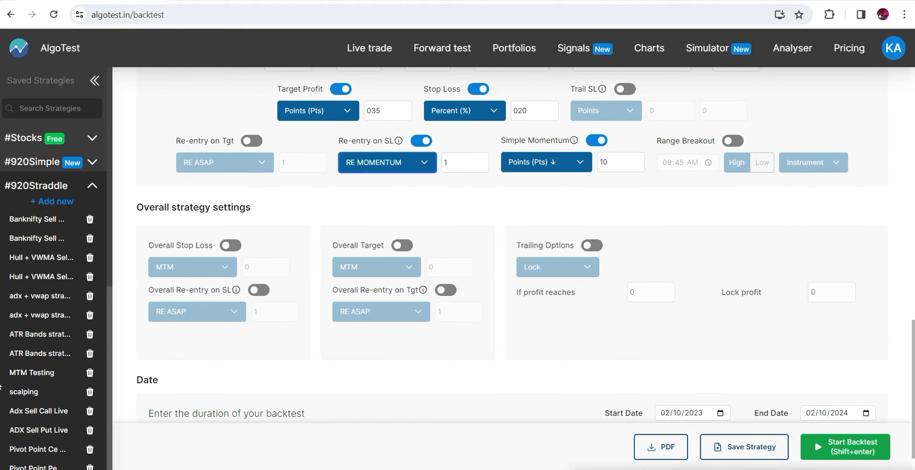
scroll(0, 378, up, 1)
scroll(712, 404, down, 2)
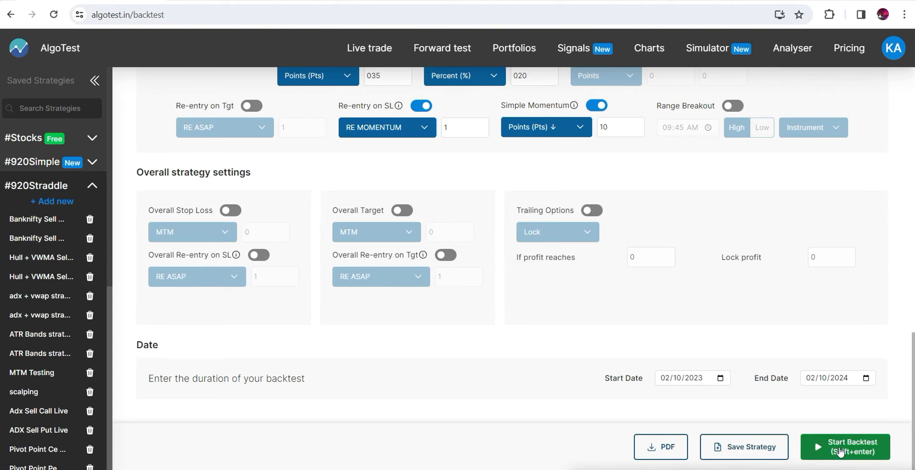
click(845, 443)
Step: Examine the total profit and maximum drawdown for 2023 in the yearly backtest results
drag(913, 365, 906, 335)
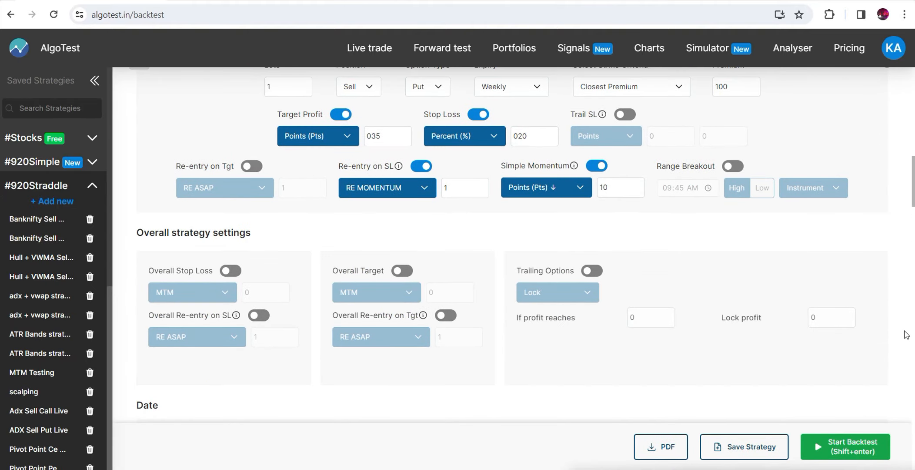
drag(913, 197, 914, 325)
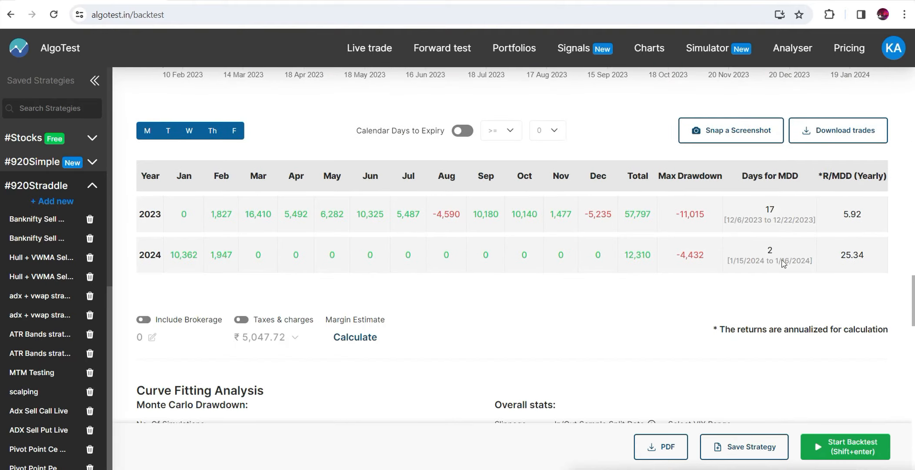
drag(651, 216, 621, 213)
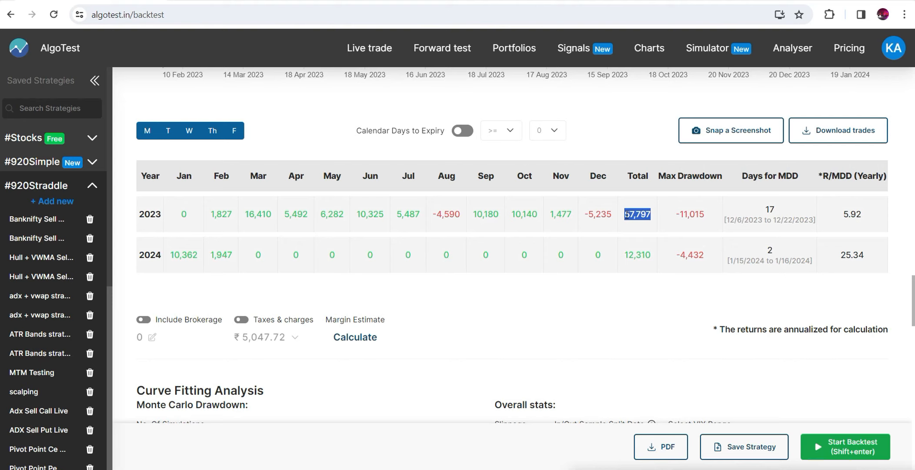
click(636, 217)
drag(705, 214, 682, 217)
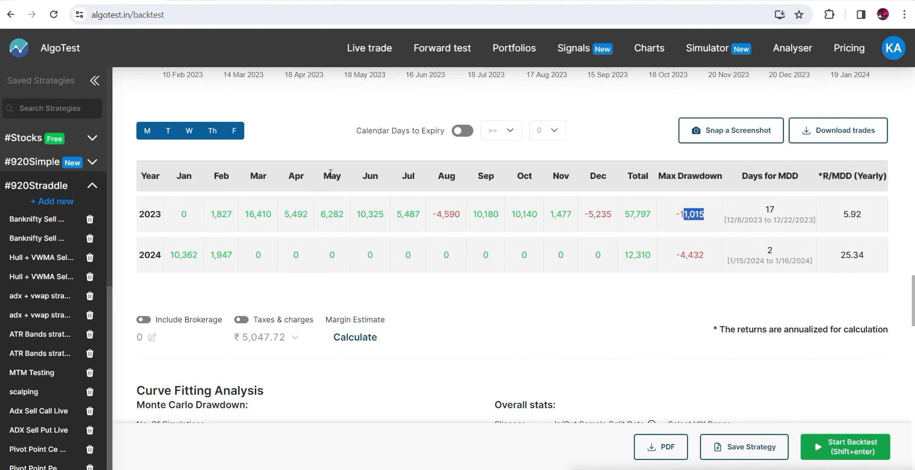
Step: Filter the backtest results to Monday only and examine the 2023 total
click(169, 130)
click(189, 131)
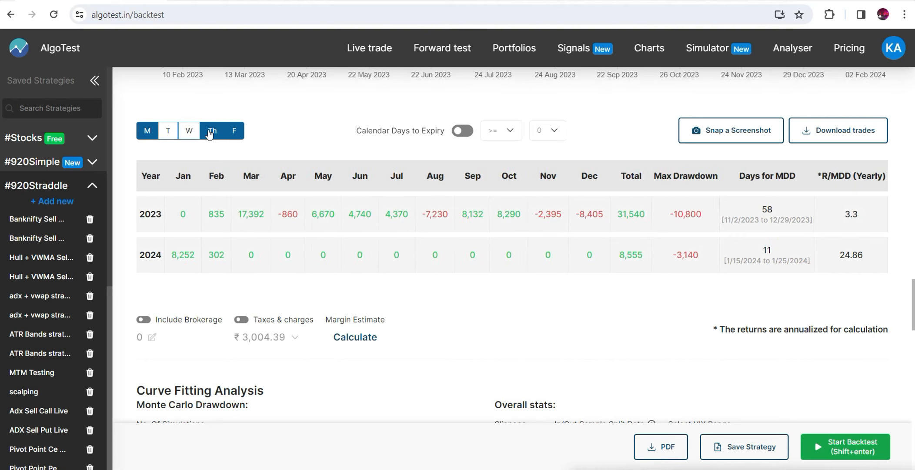
click(210, 132)
click(232, 131)
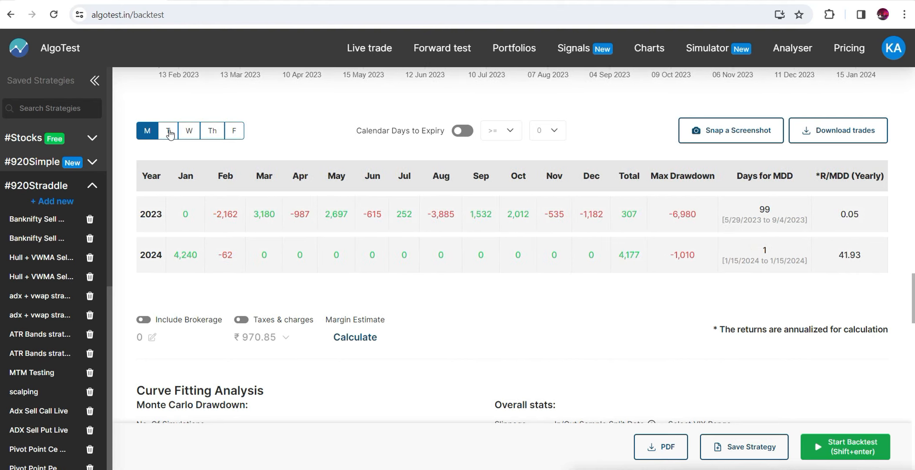
drag(640, 219, 618, 220)
Step: Compare the backtest results for Tuesday alone and Wednesday alone, leaving only Wednesday selected
click(166, 135)
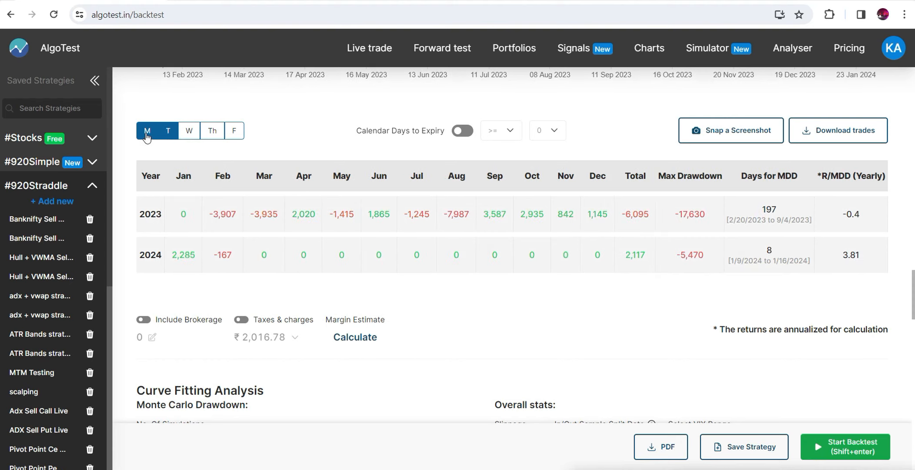
click(145, 133)
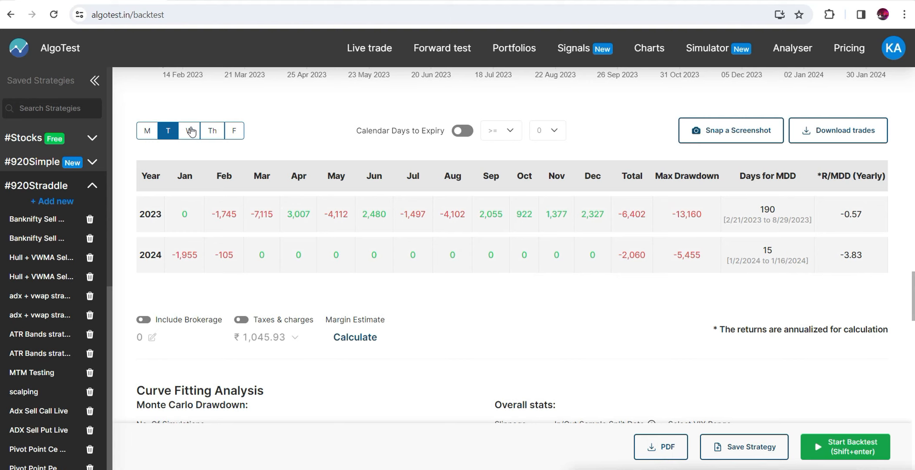
click(187, 136)
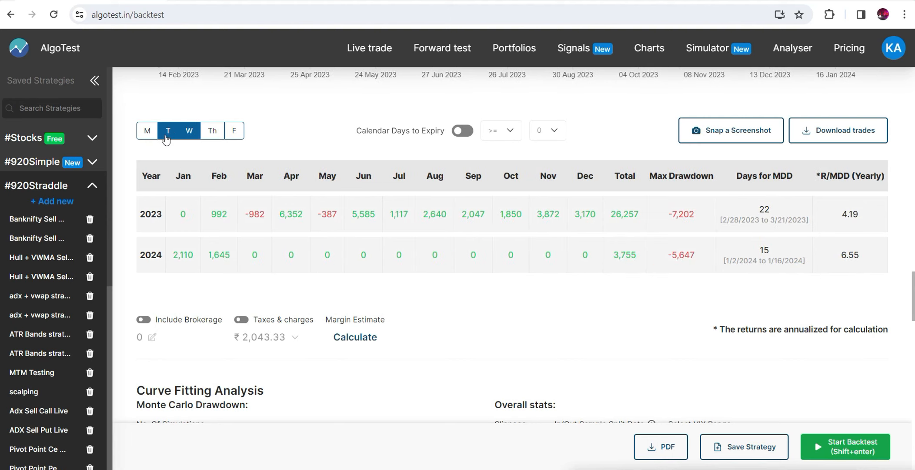
click(166, 140)
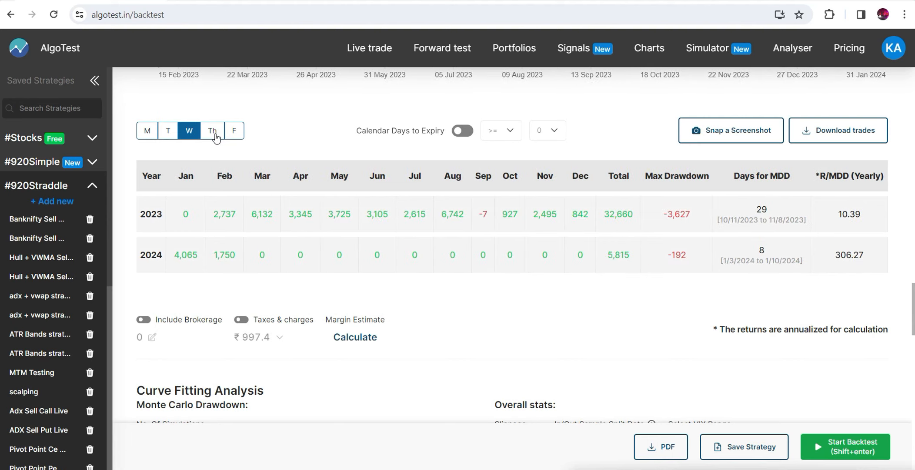
Step: Add Thursday and Friday to the Wednesday results filter and examine the 2023 total
click(216, 137)
click(234, 132)
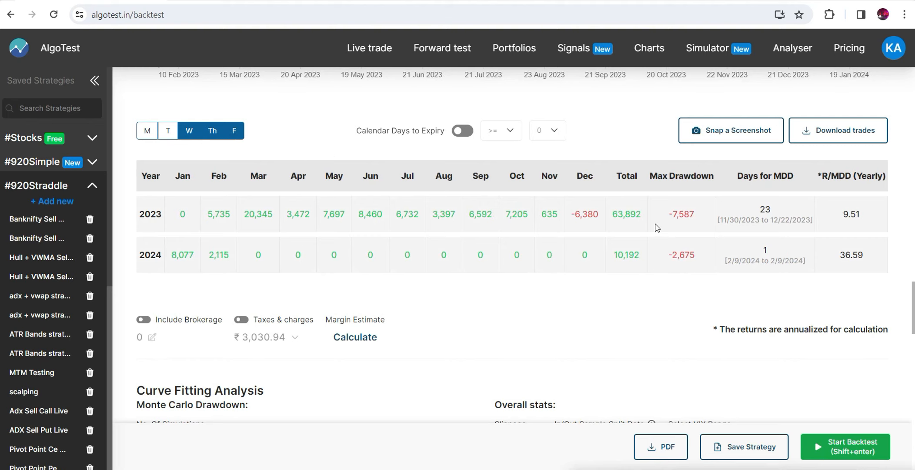
double_click(642, 216)
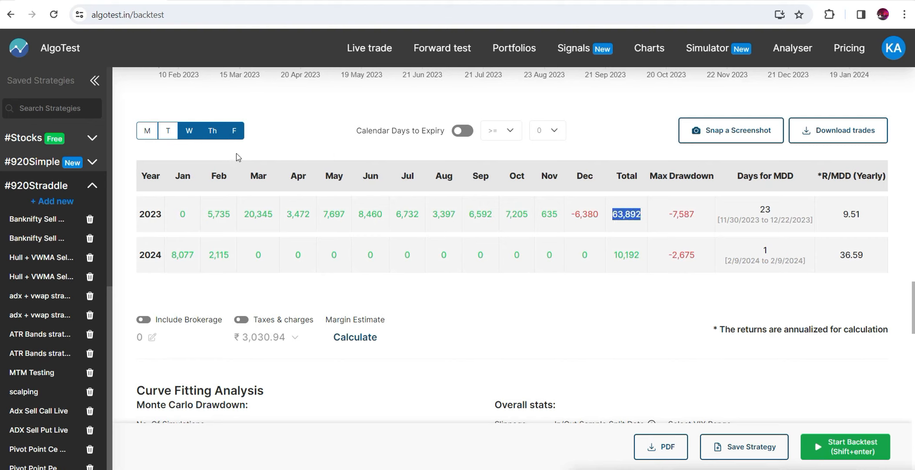
click(639, 224)
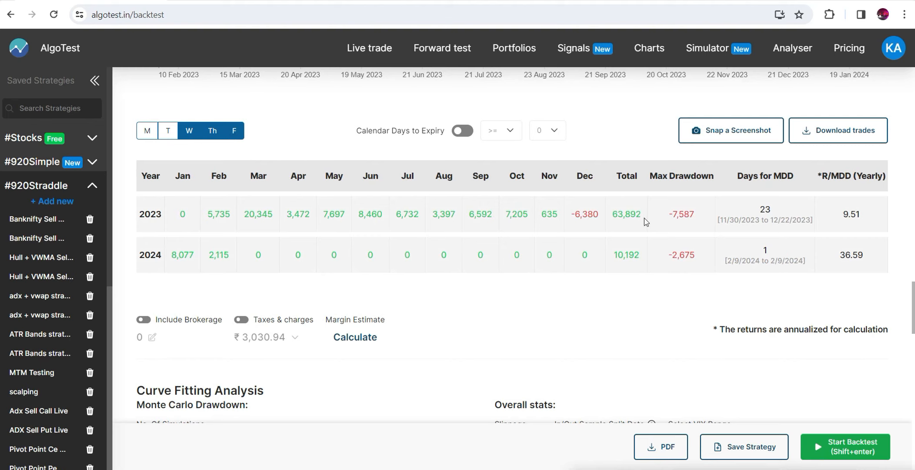
double_click(645, 217)
Step: Set the slippage to 0.5% in the overall stats and recalculate the results
scroll(509, 243, down, 4)
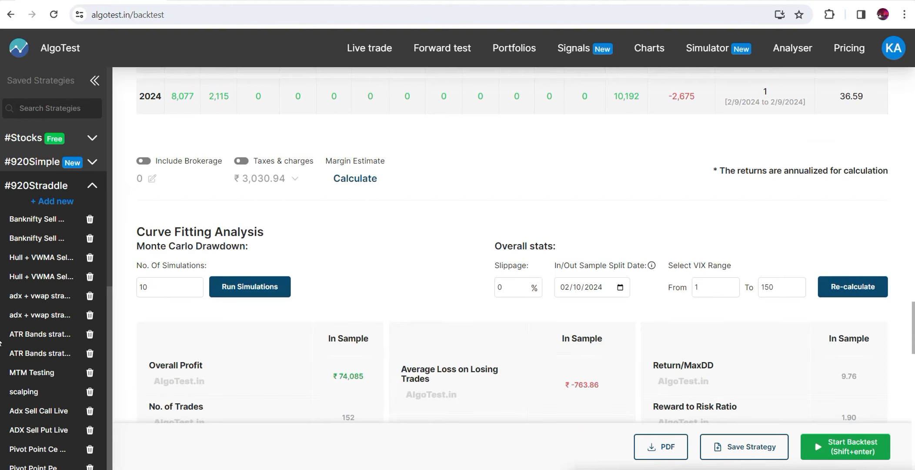
click(509, 289)
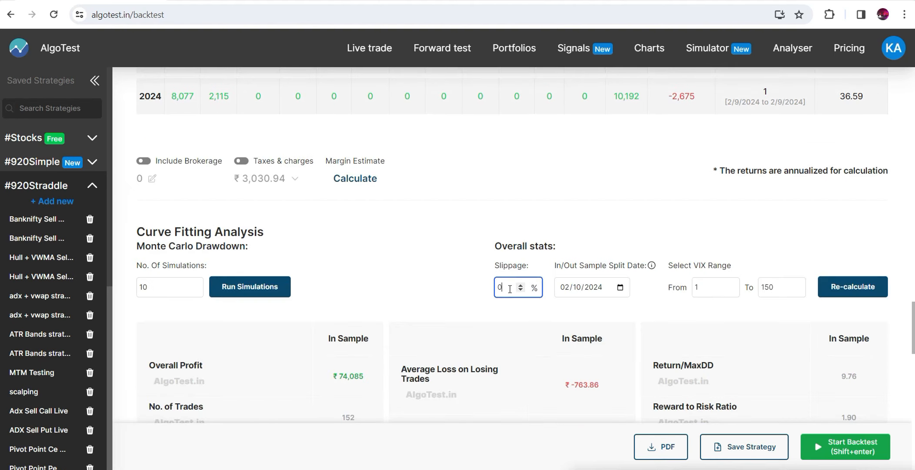
text(.5)
click(822, 288)
Step: Set the strategy's entry time to 09:30 AM
drag(913, 327, 914, 150)
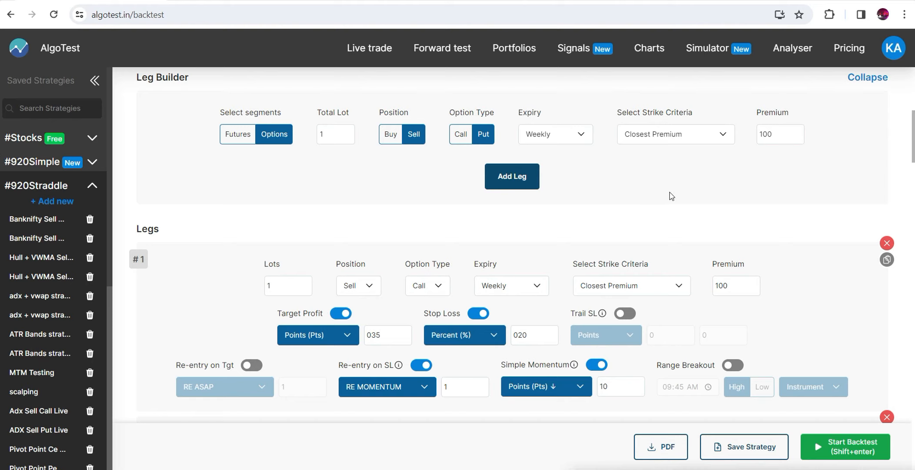
drag(913, 144, 912, 120)
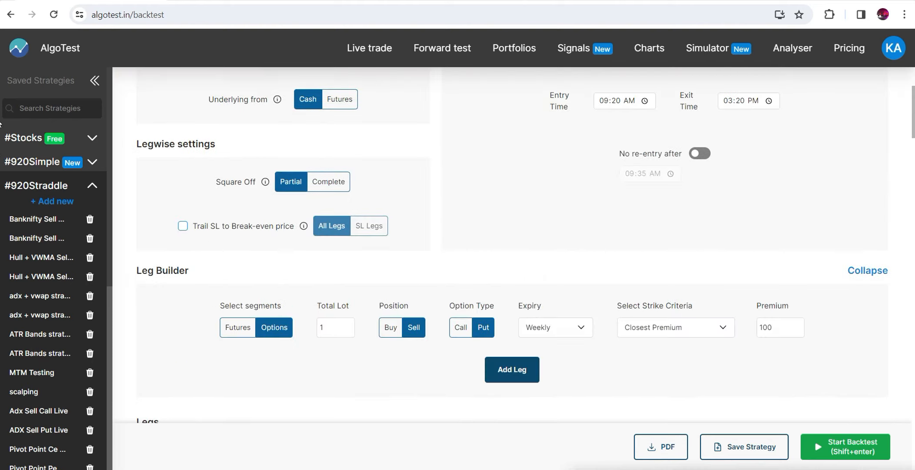
click(620, 101)
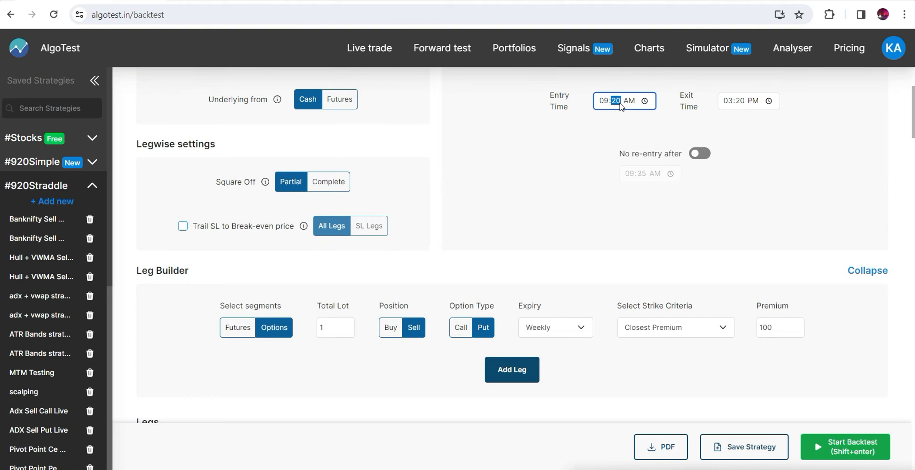
text(30)
Step: Review the simple momentum, re-entry and Trail SL settings of both legs and the overall strategy settings
scroll(901, 118, down, 8)
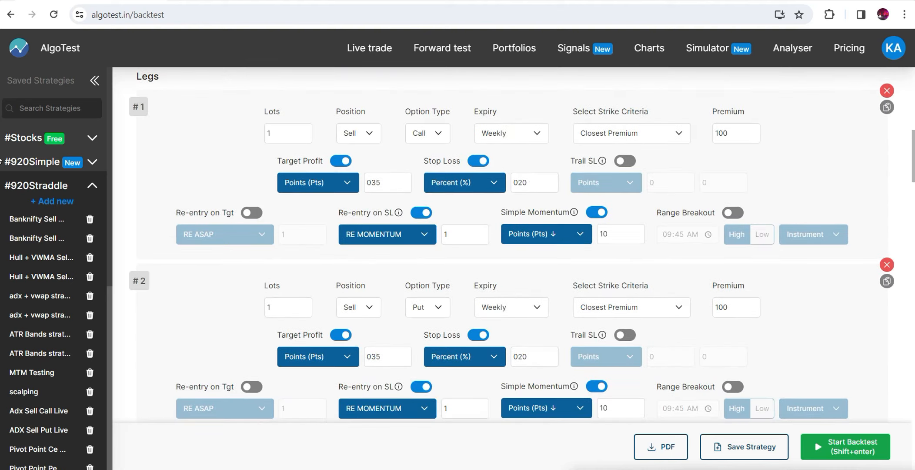
scroll(1, 174, down, 3)
scroll(1, 178, up, 1)
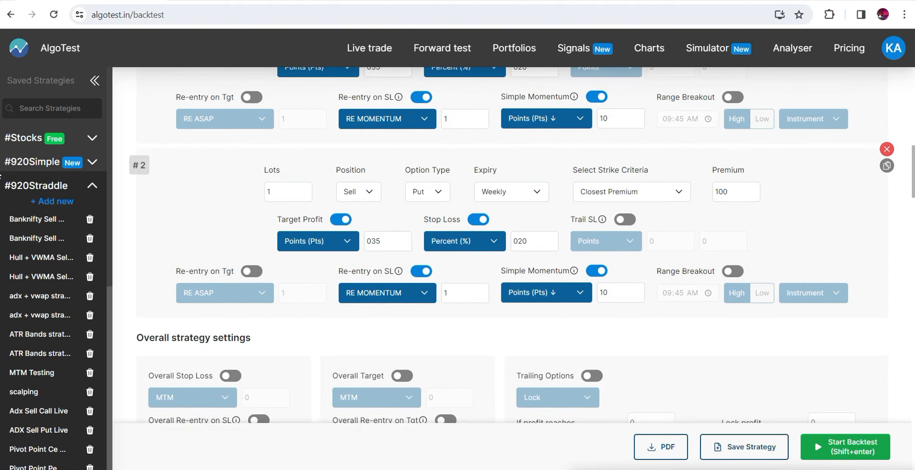
click(625, 129)
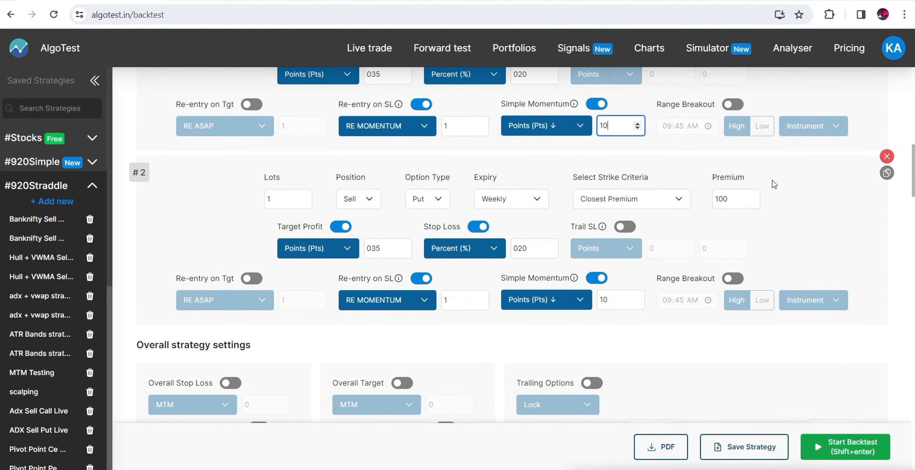
scroll(748, 188, up, 3)
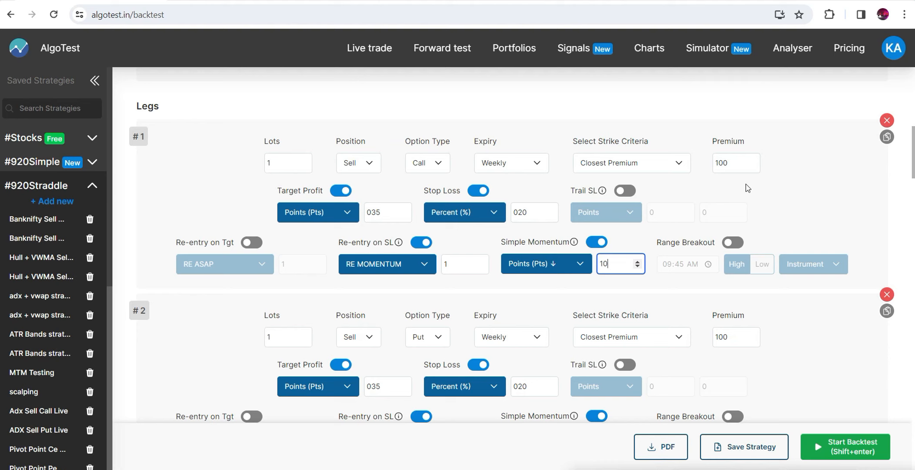
click(625, 190)
click(625, 190)
scroll(1, 170, down, 6)
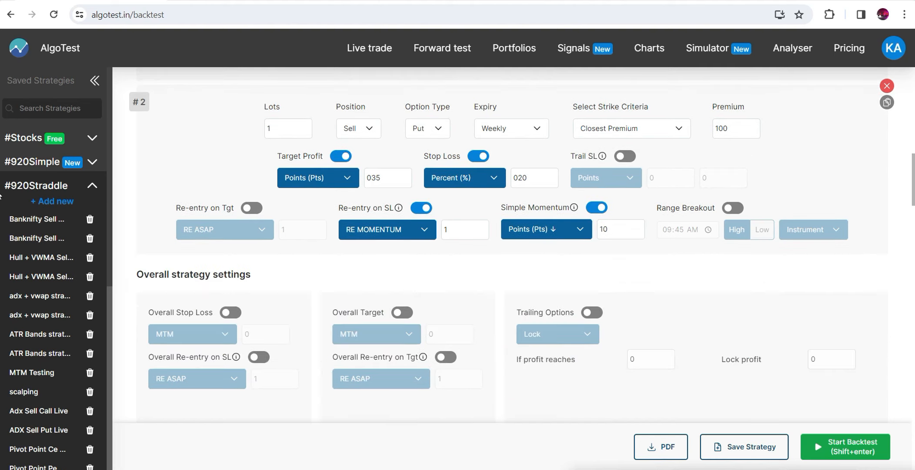
scroll(1, 177, up, 5)
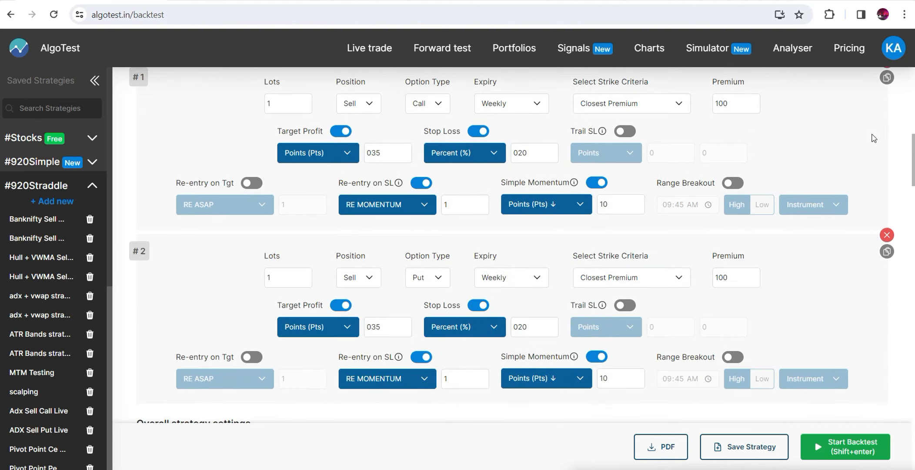